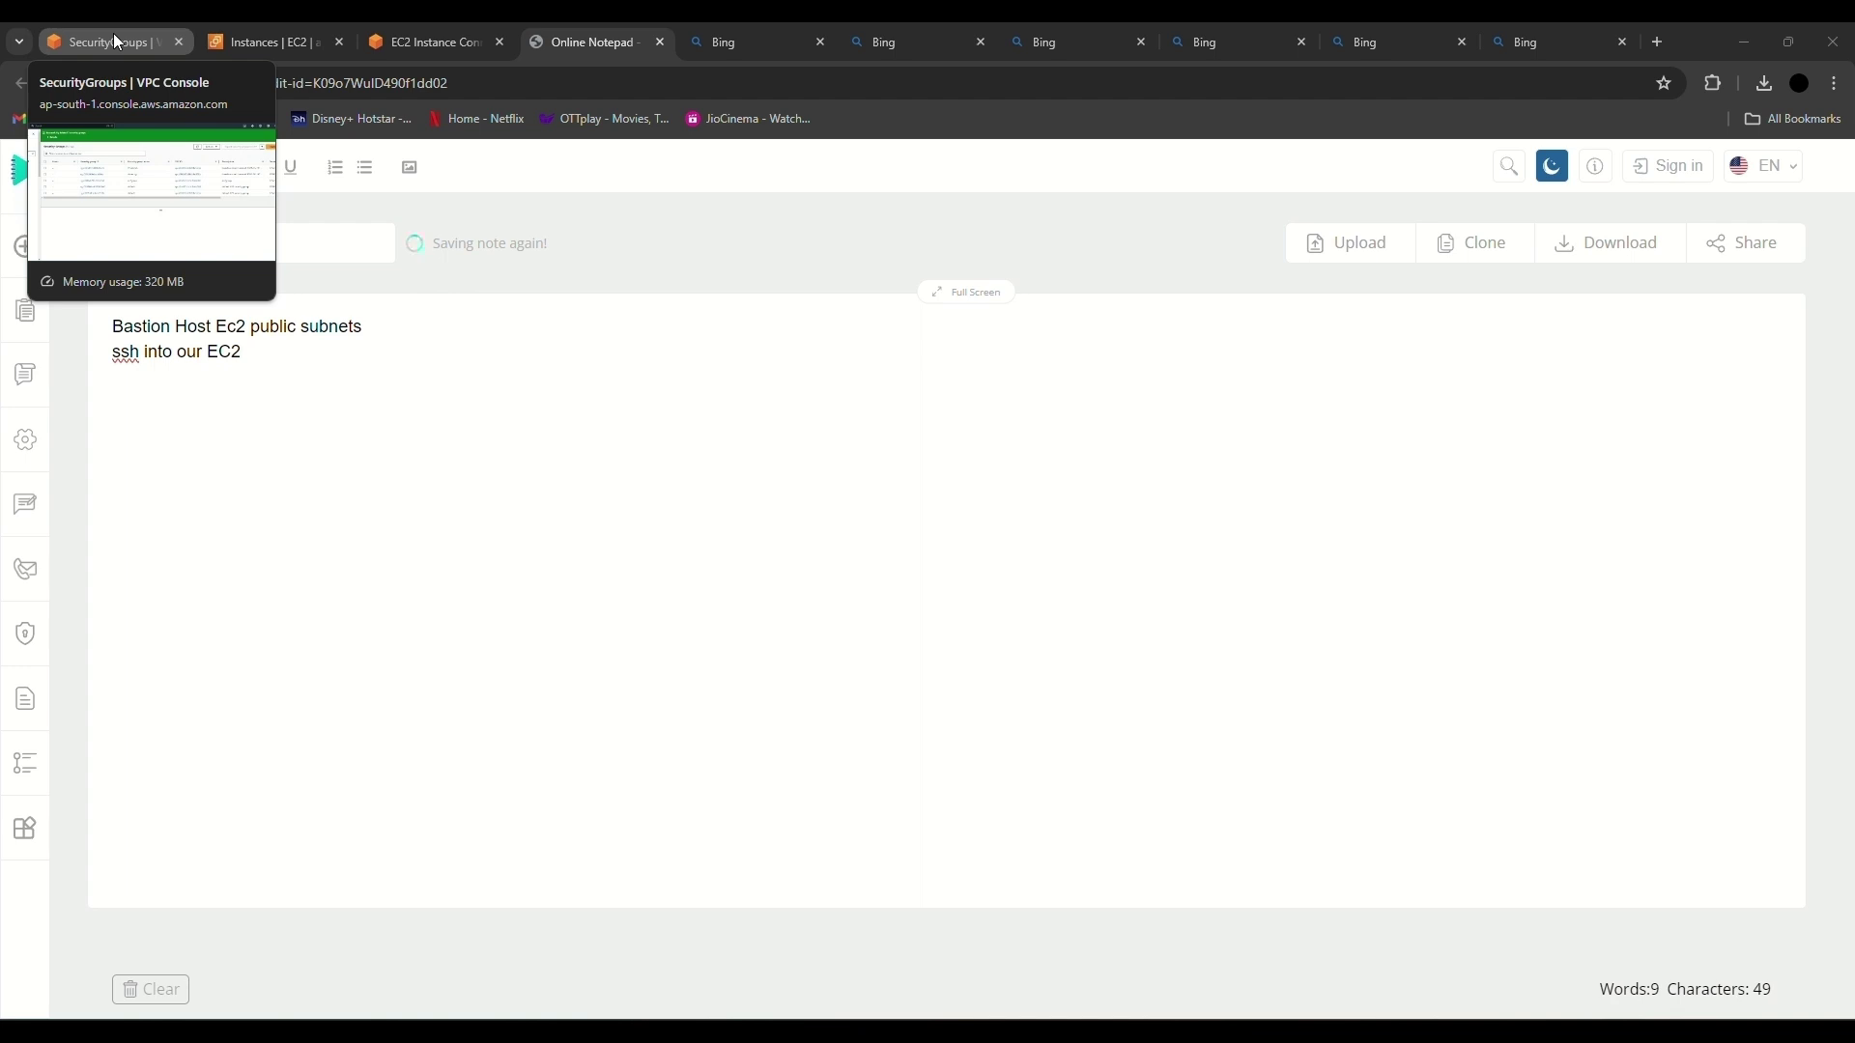
left_click(361, 570)
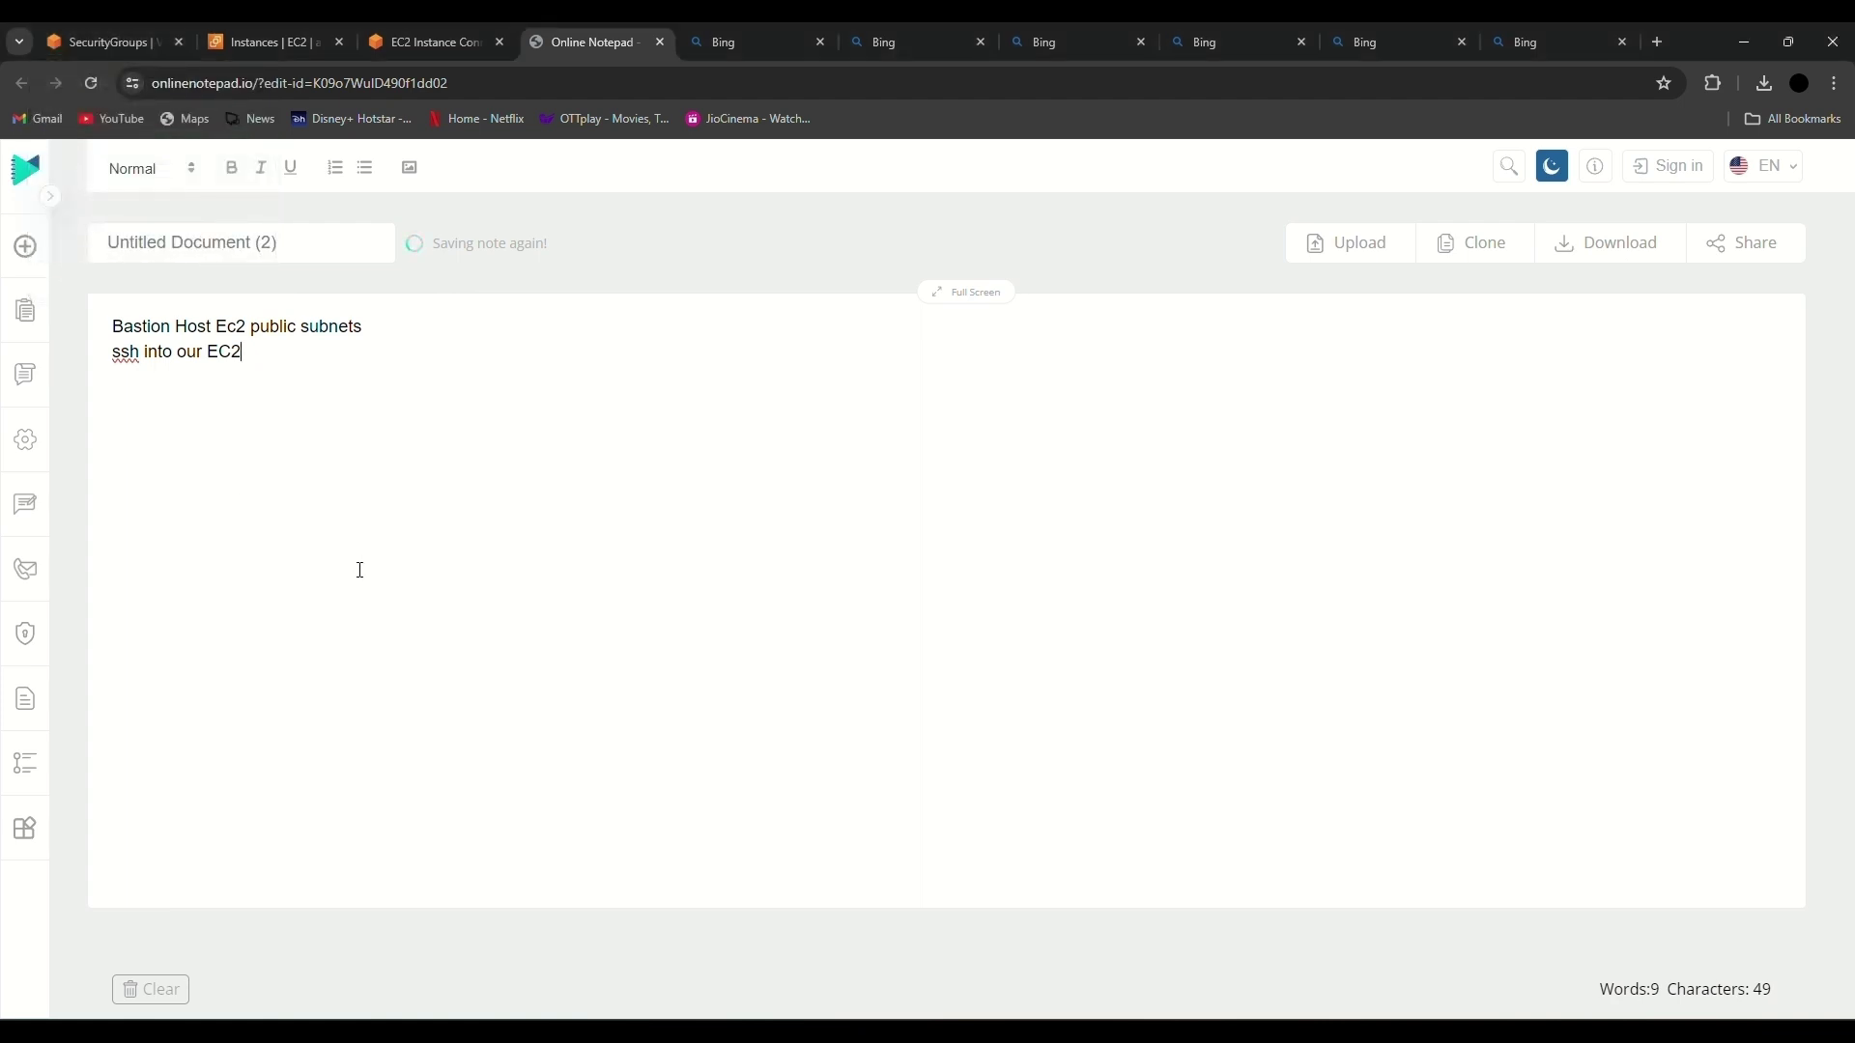
mouse_move(215, 326)
left_mouse_down()
mouse_move(381, 323)
mouse_move(364, 339)
mouse_move(250, 329)
left_mouse_up()
left_click(340, 359)
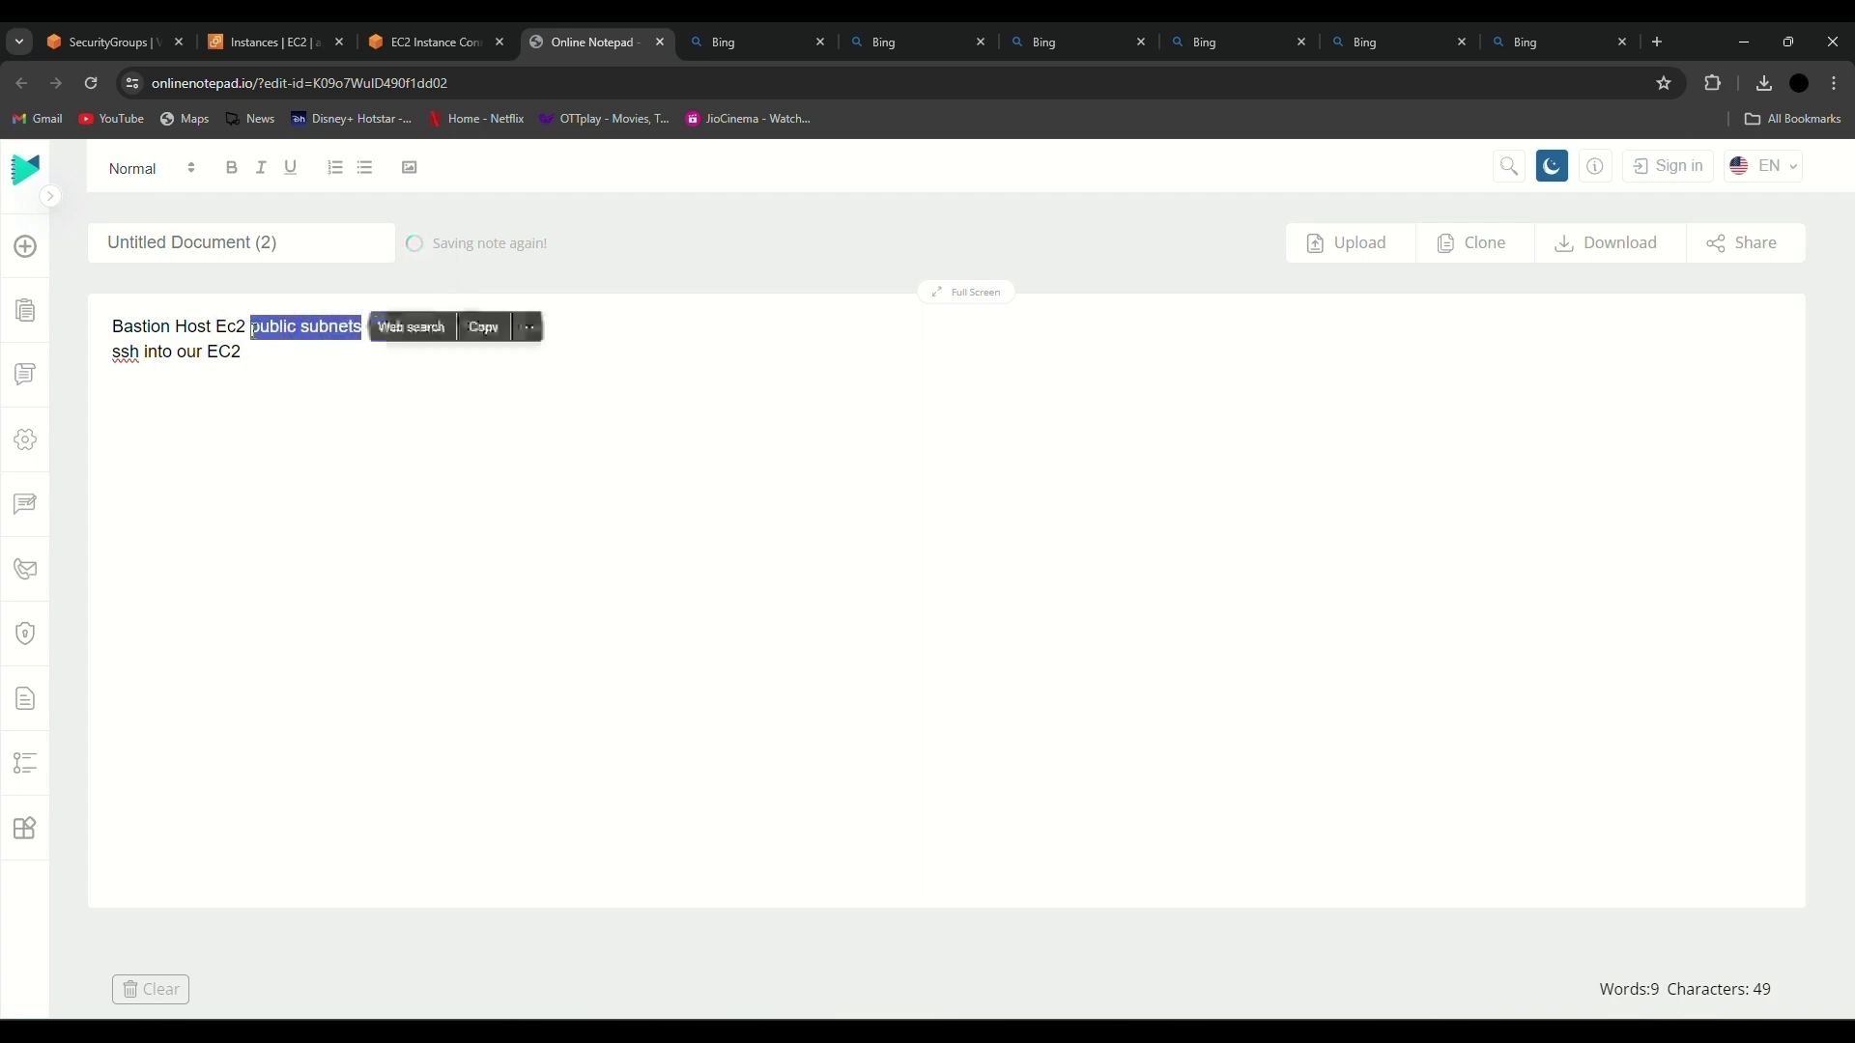
left_click(254, 331)
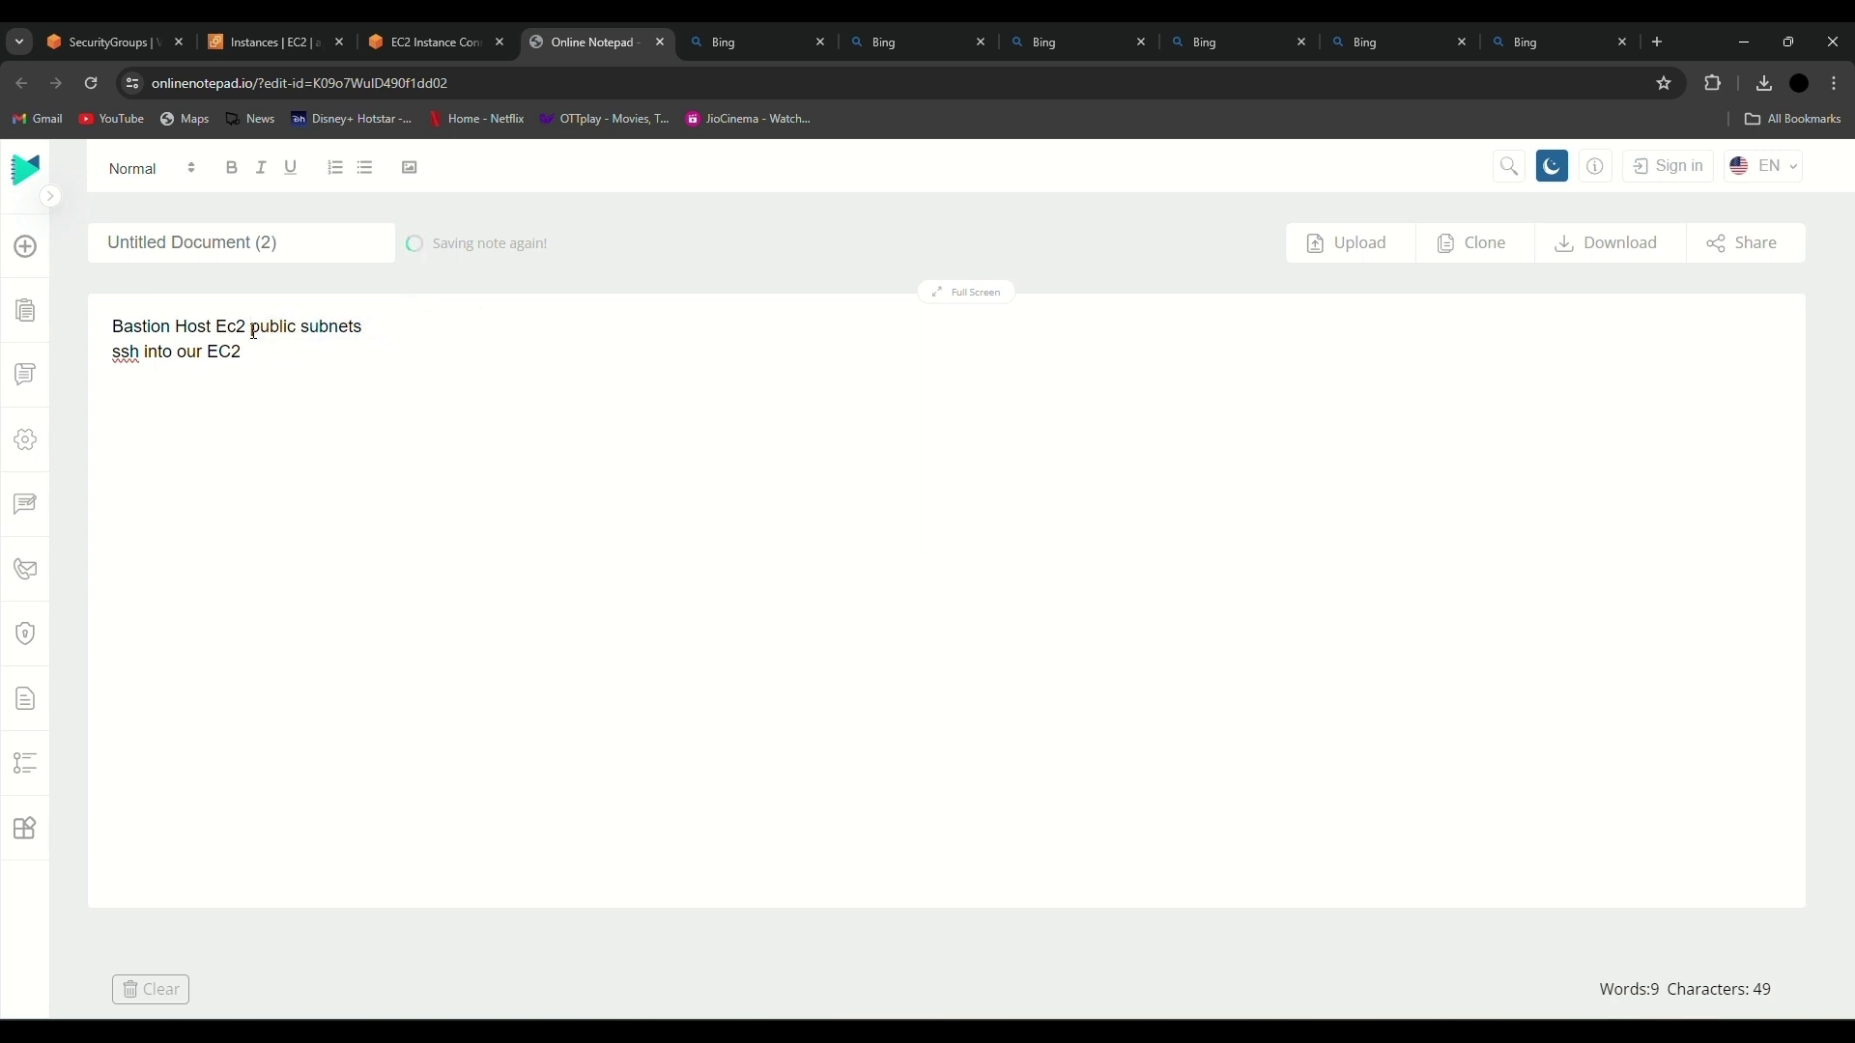
mouse_move(212, 328)
left_mouse_down()
mouse_move(111, 325)
mouse_move(137, 354)
mouse_move(187, 351)
left_mouse_up()
left_click(111, 325)
left_click(186, 350)
Step: Switch to the EC2 instances list, refresh it and examine the running instance's details, including its subnet
left_click(293, 44)
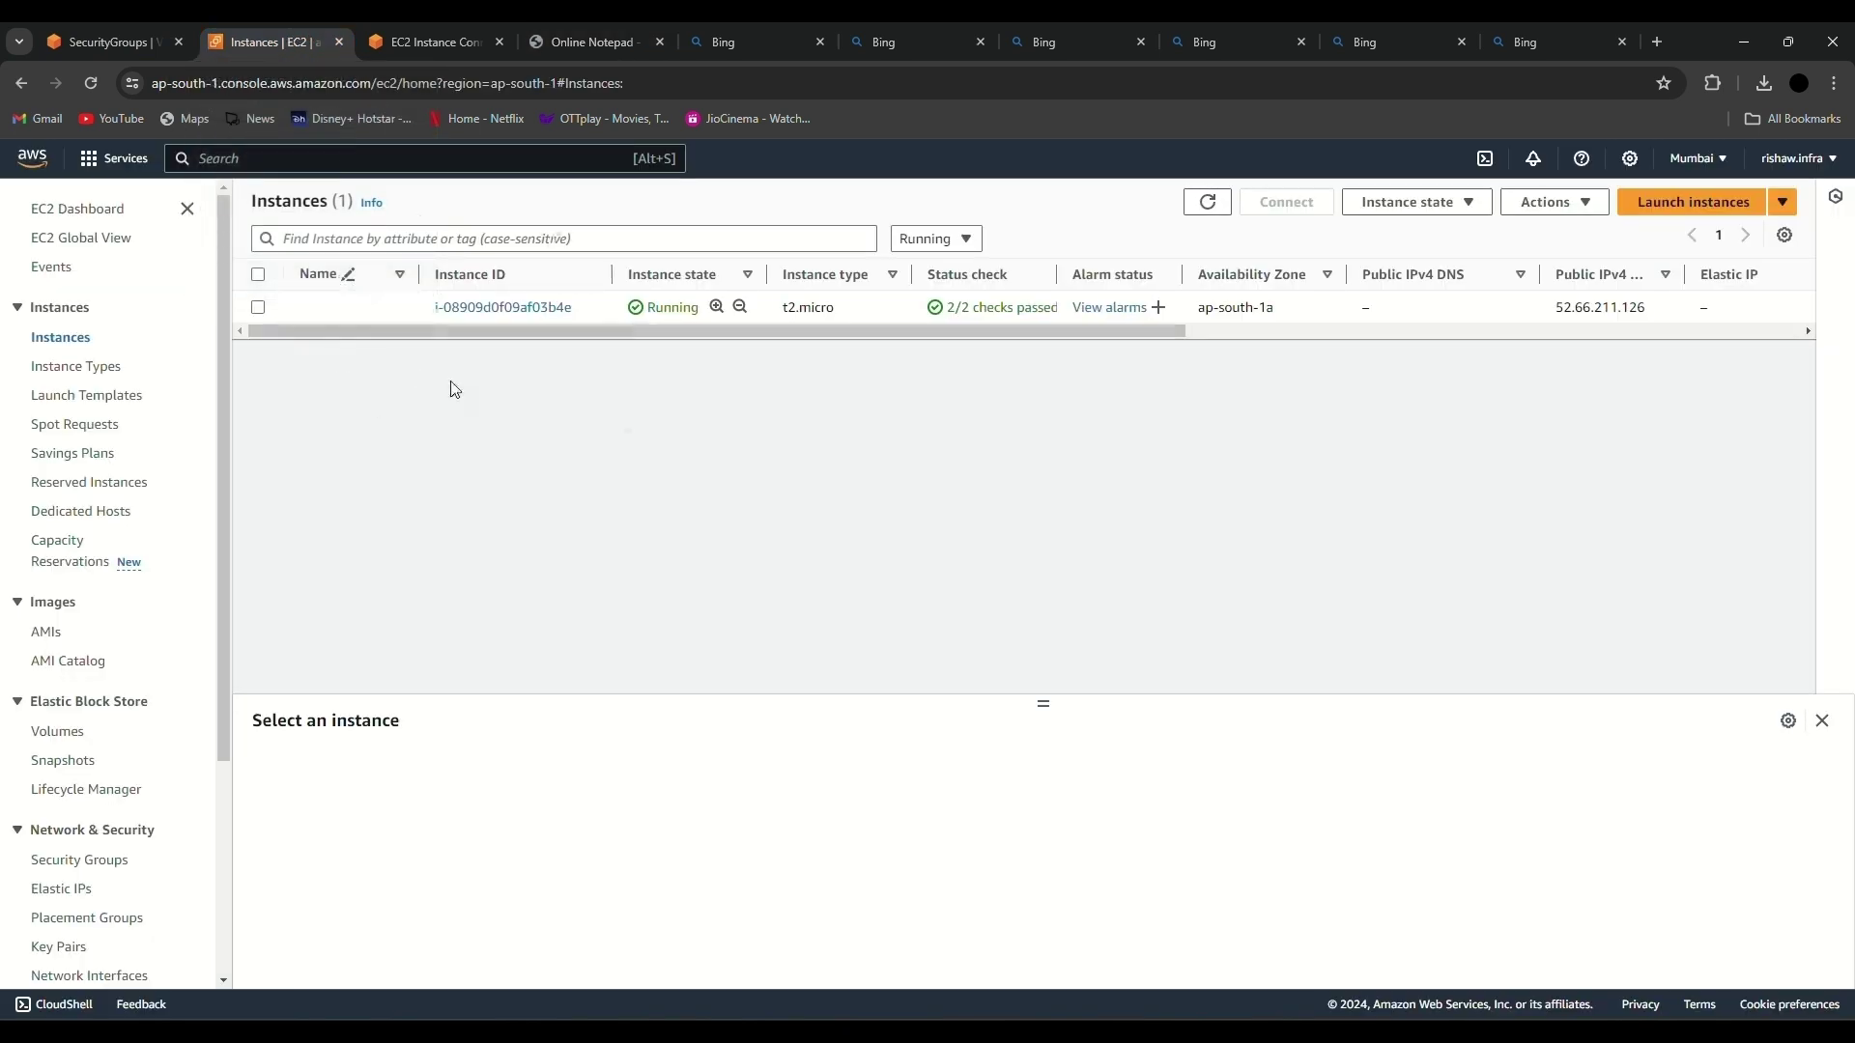
left_click(1229, 202)
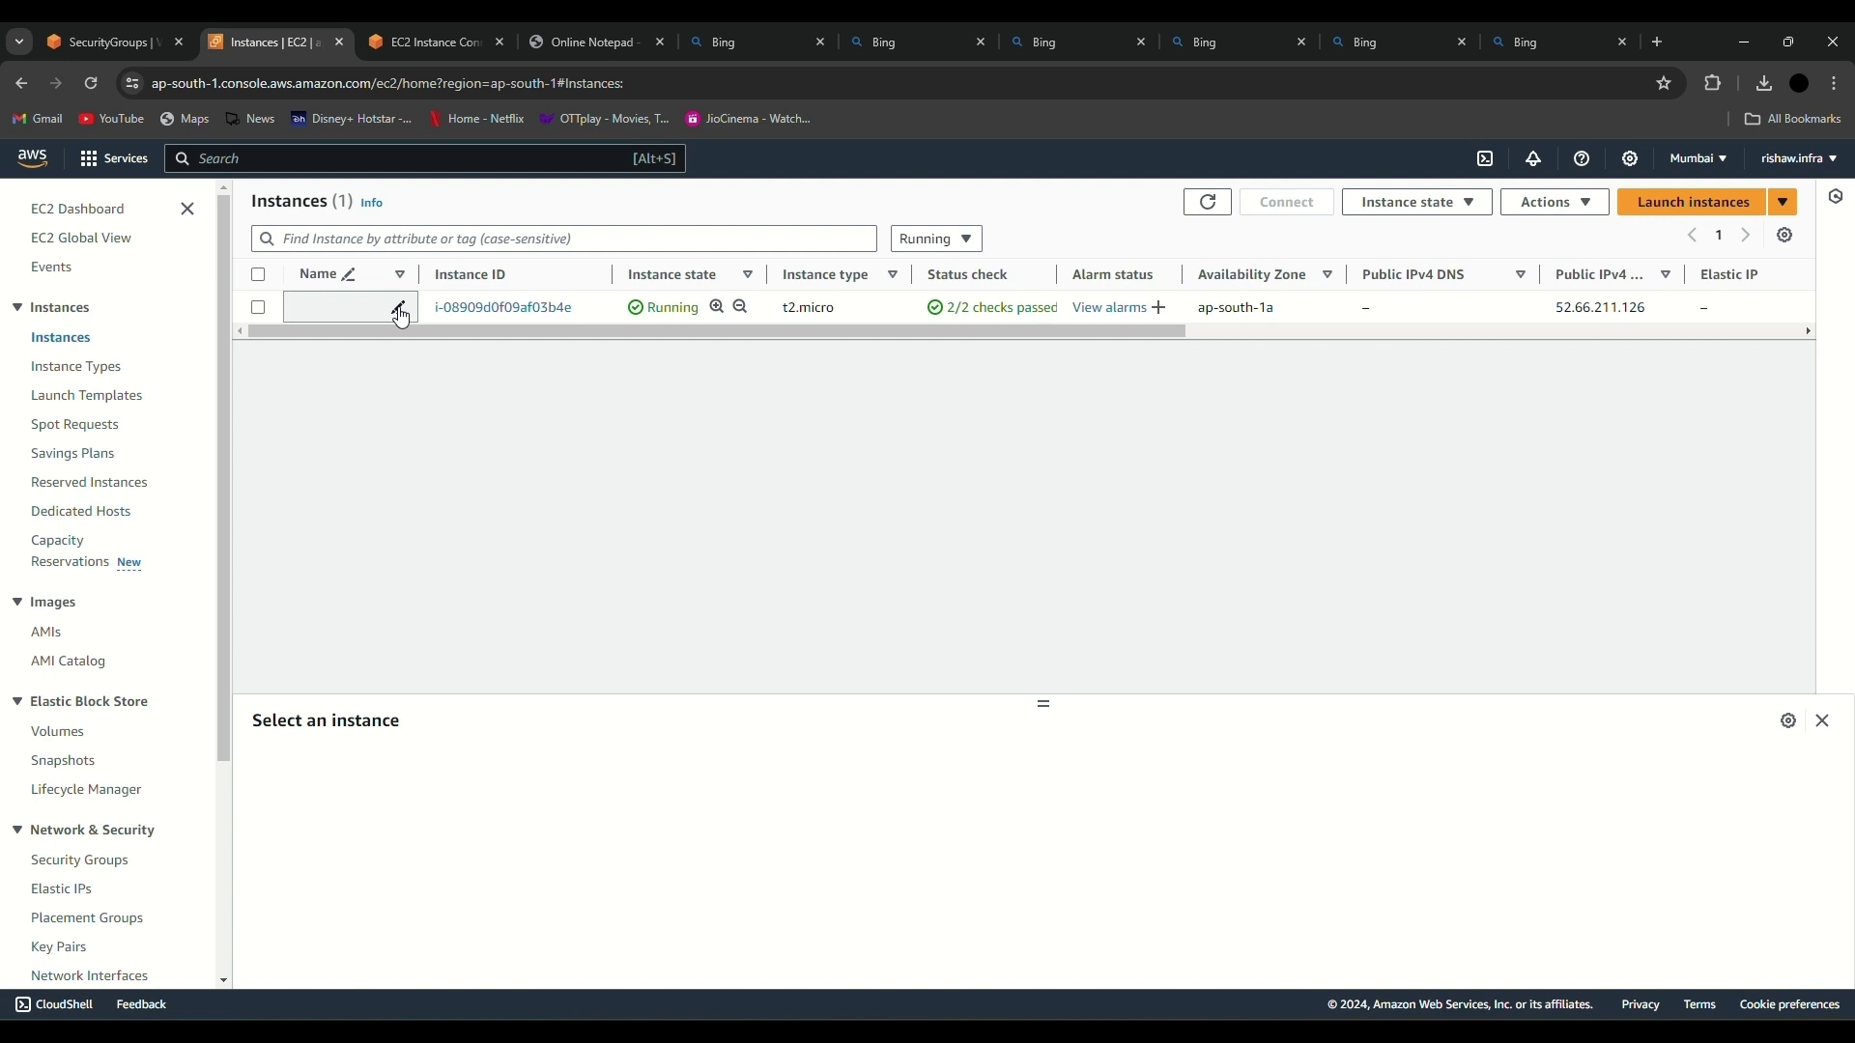
left_click(258, 307)
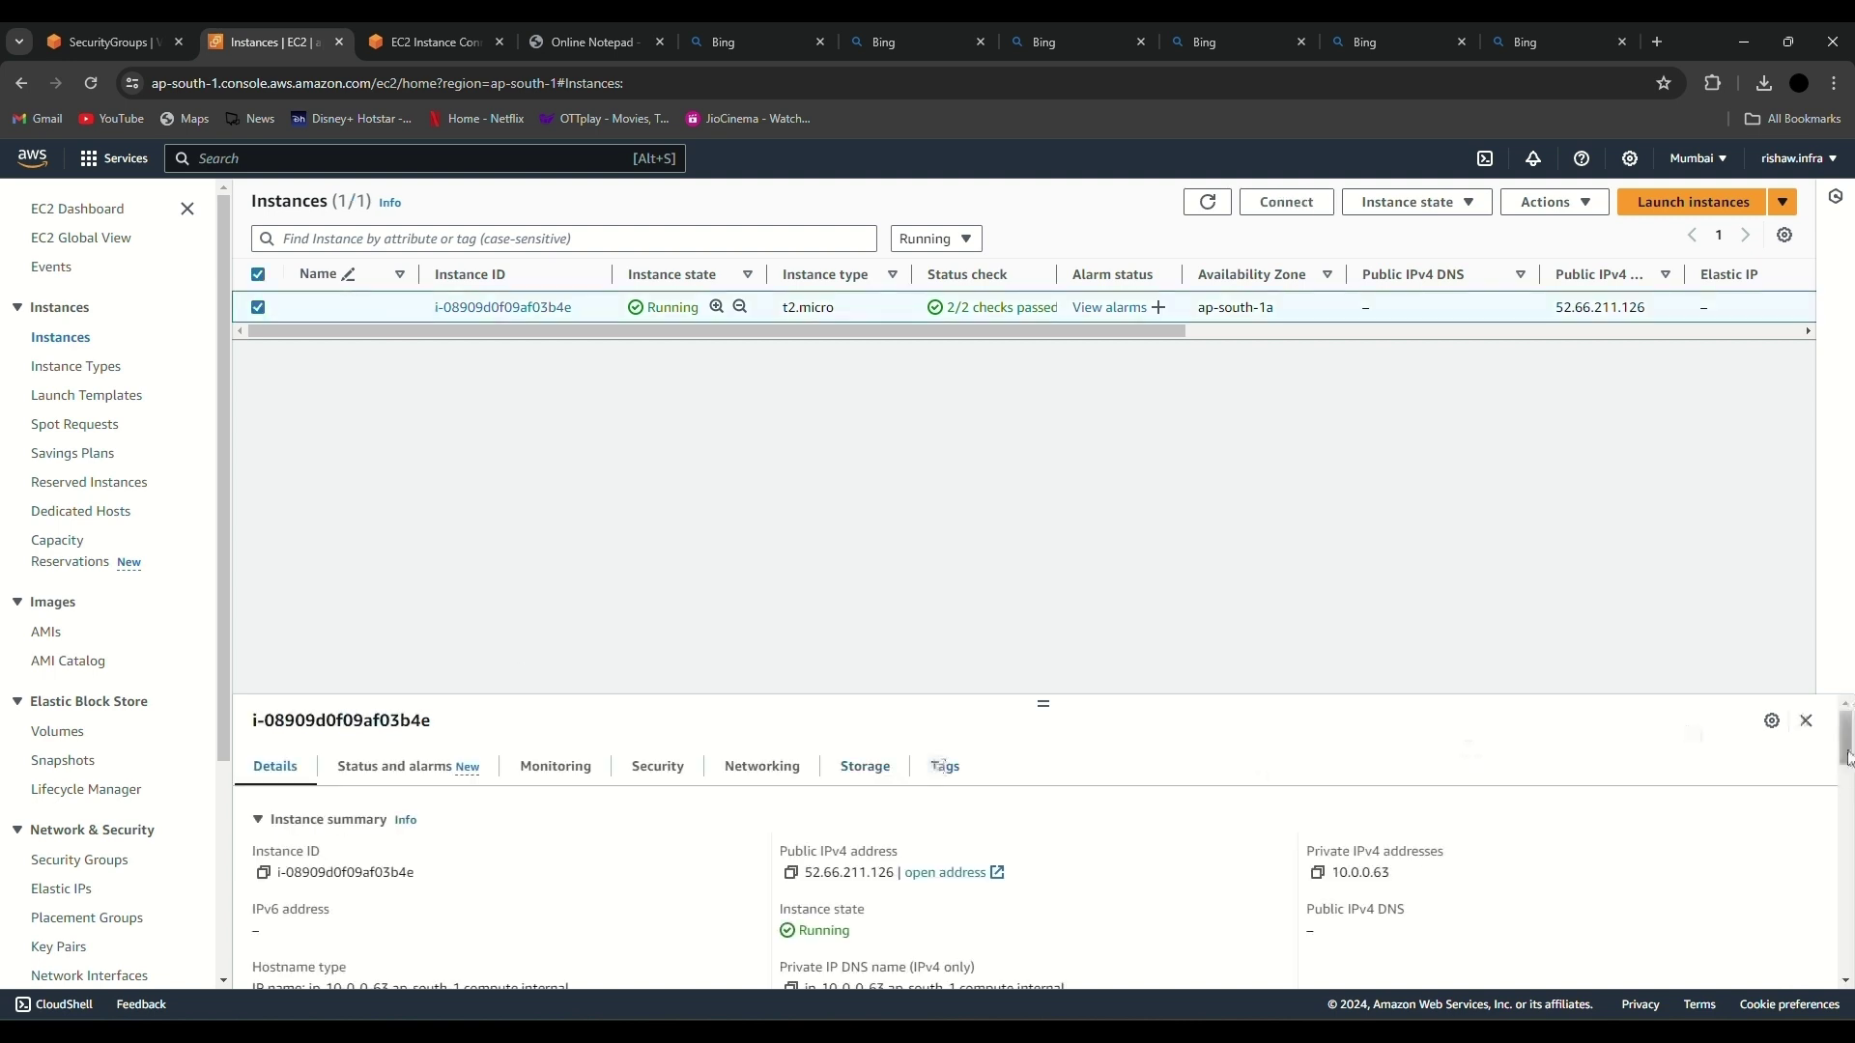
left_click_drag(1847, 759, 1847, 798)
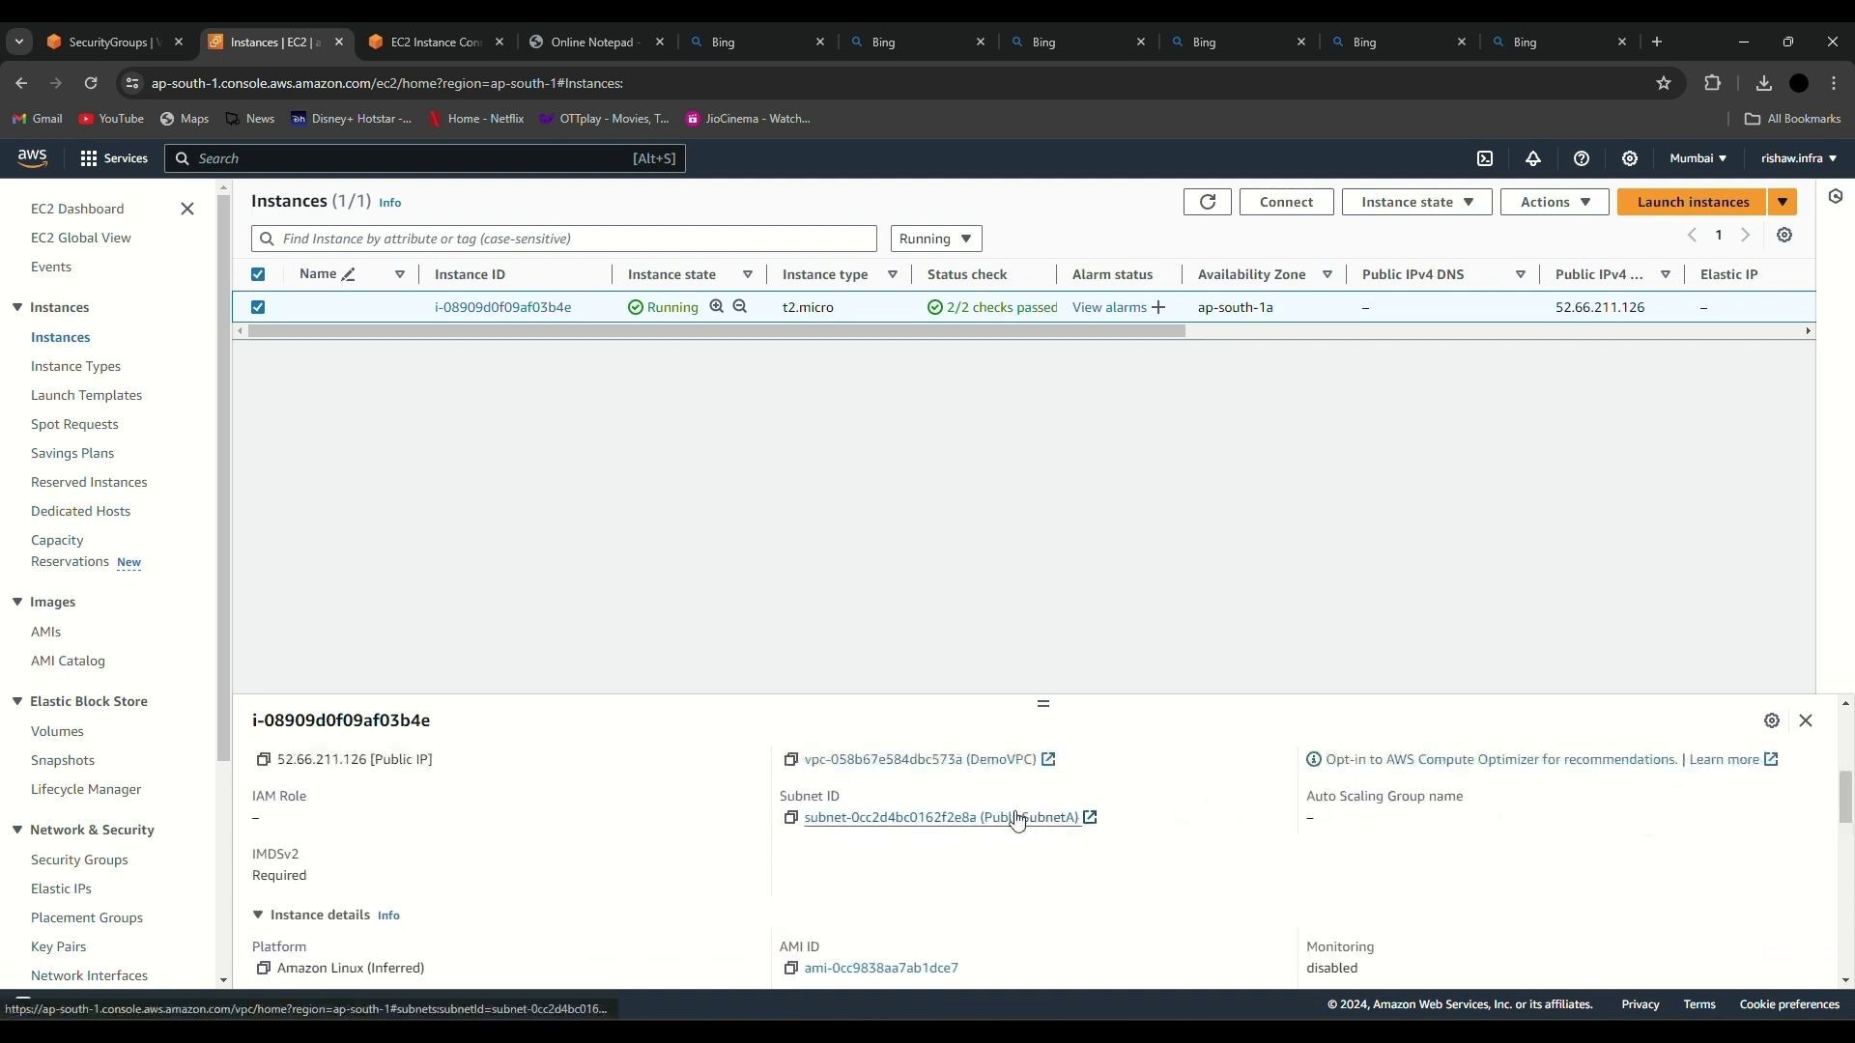
left_click_drag(1847, 797, 1847, 739)
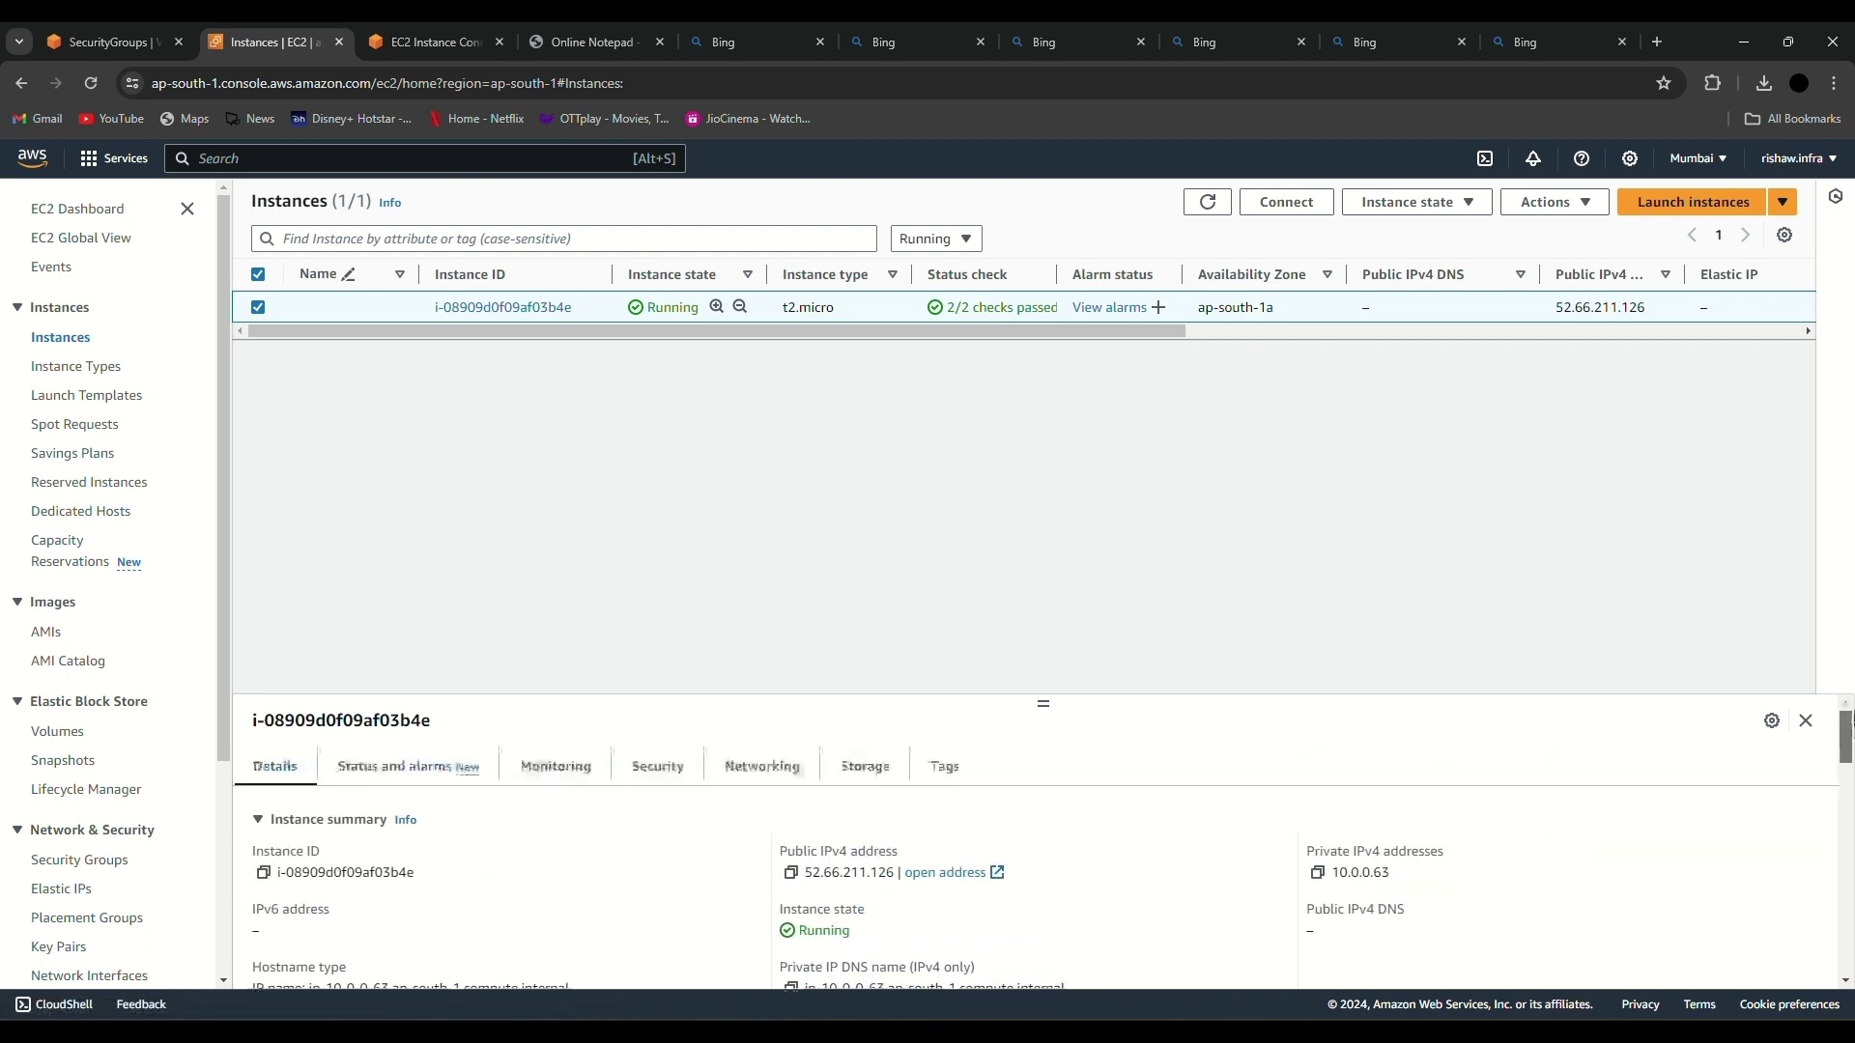
Step: Name the running t2.micro instance BastionHost
left_click(406, 307)
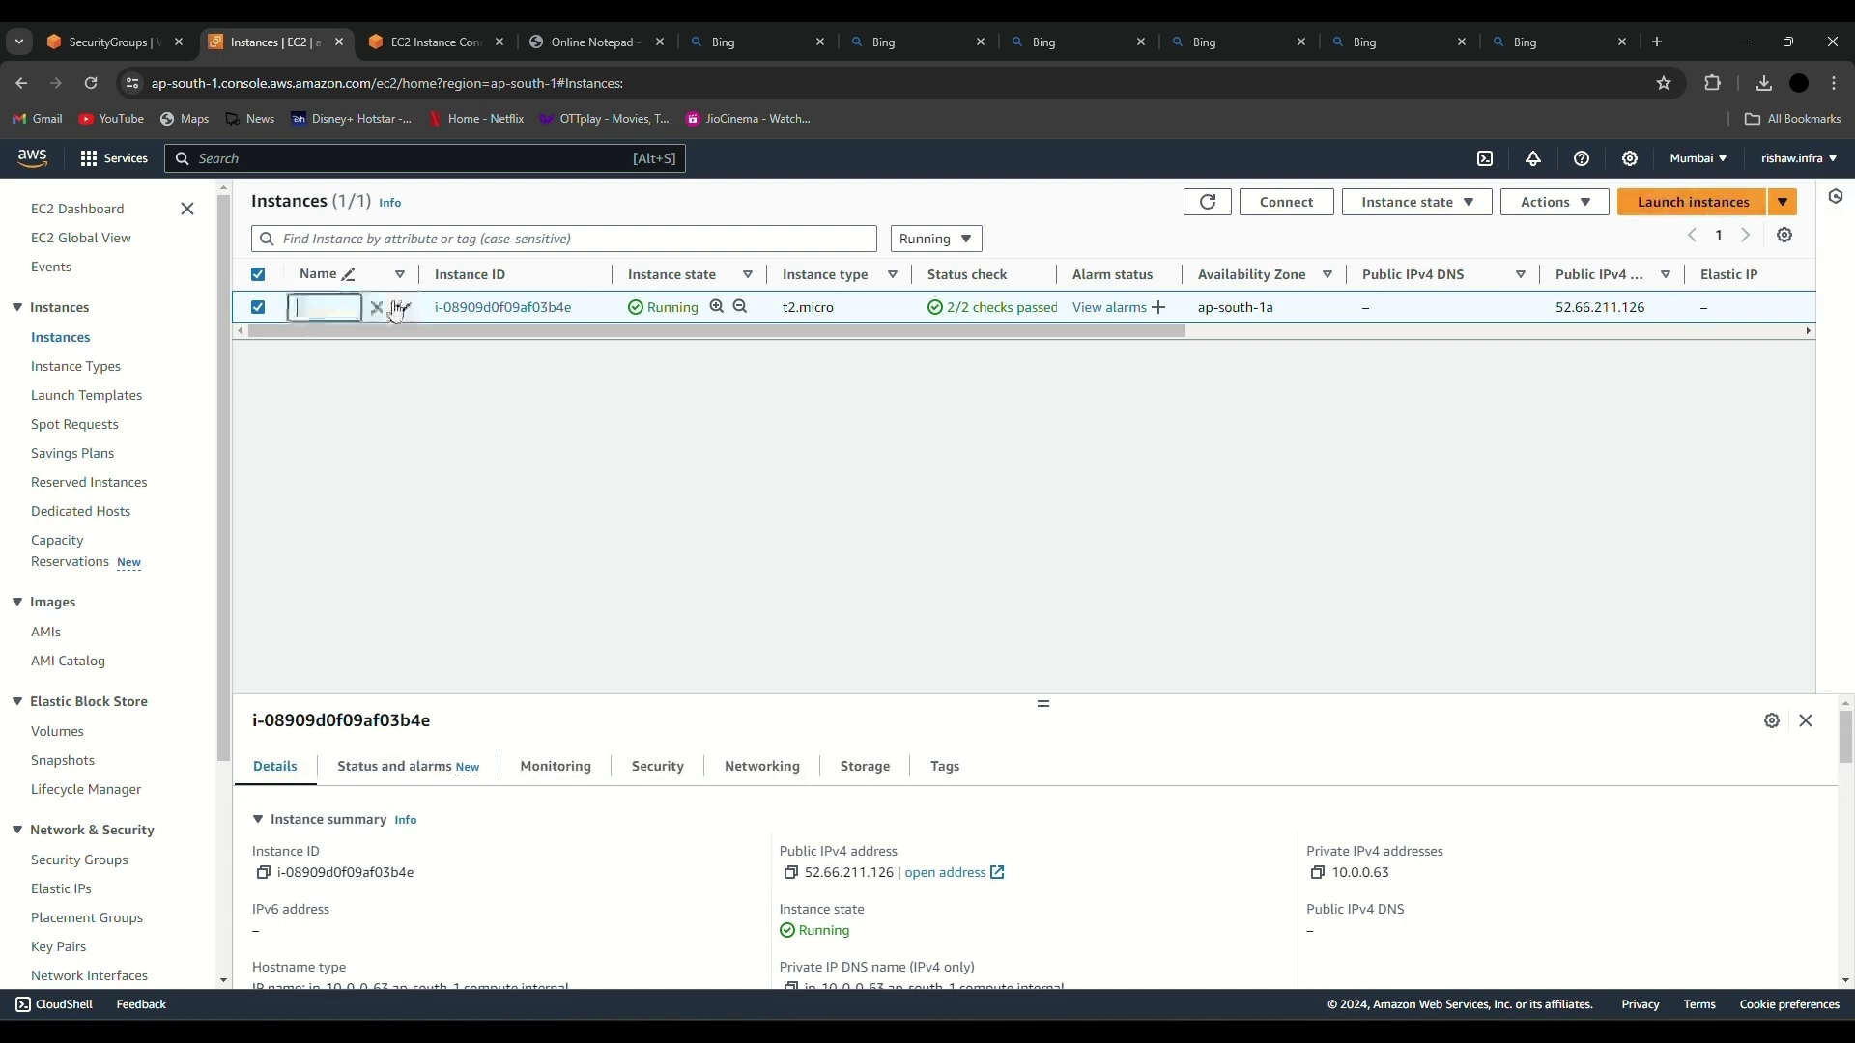
type("Bas")
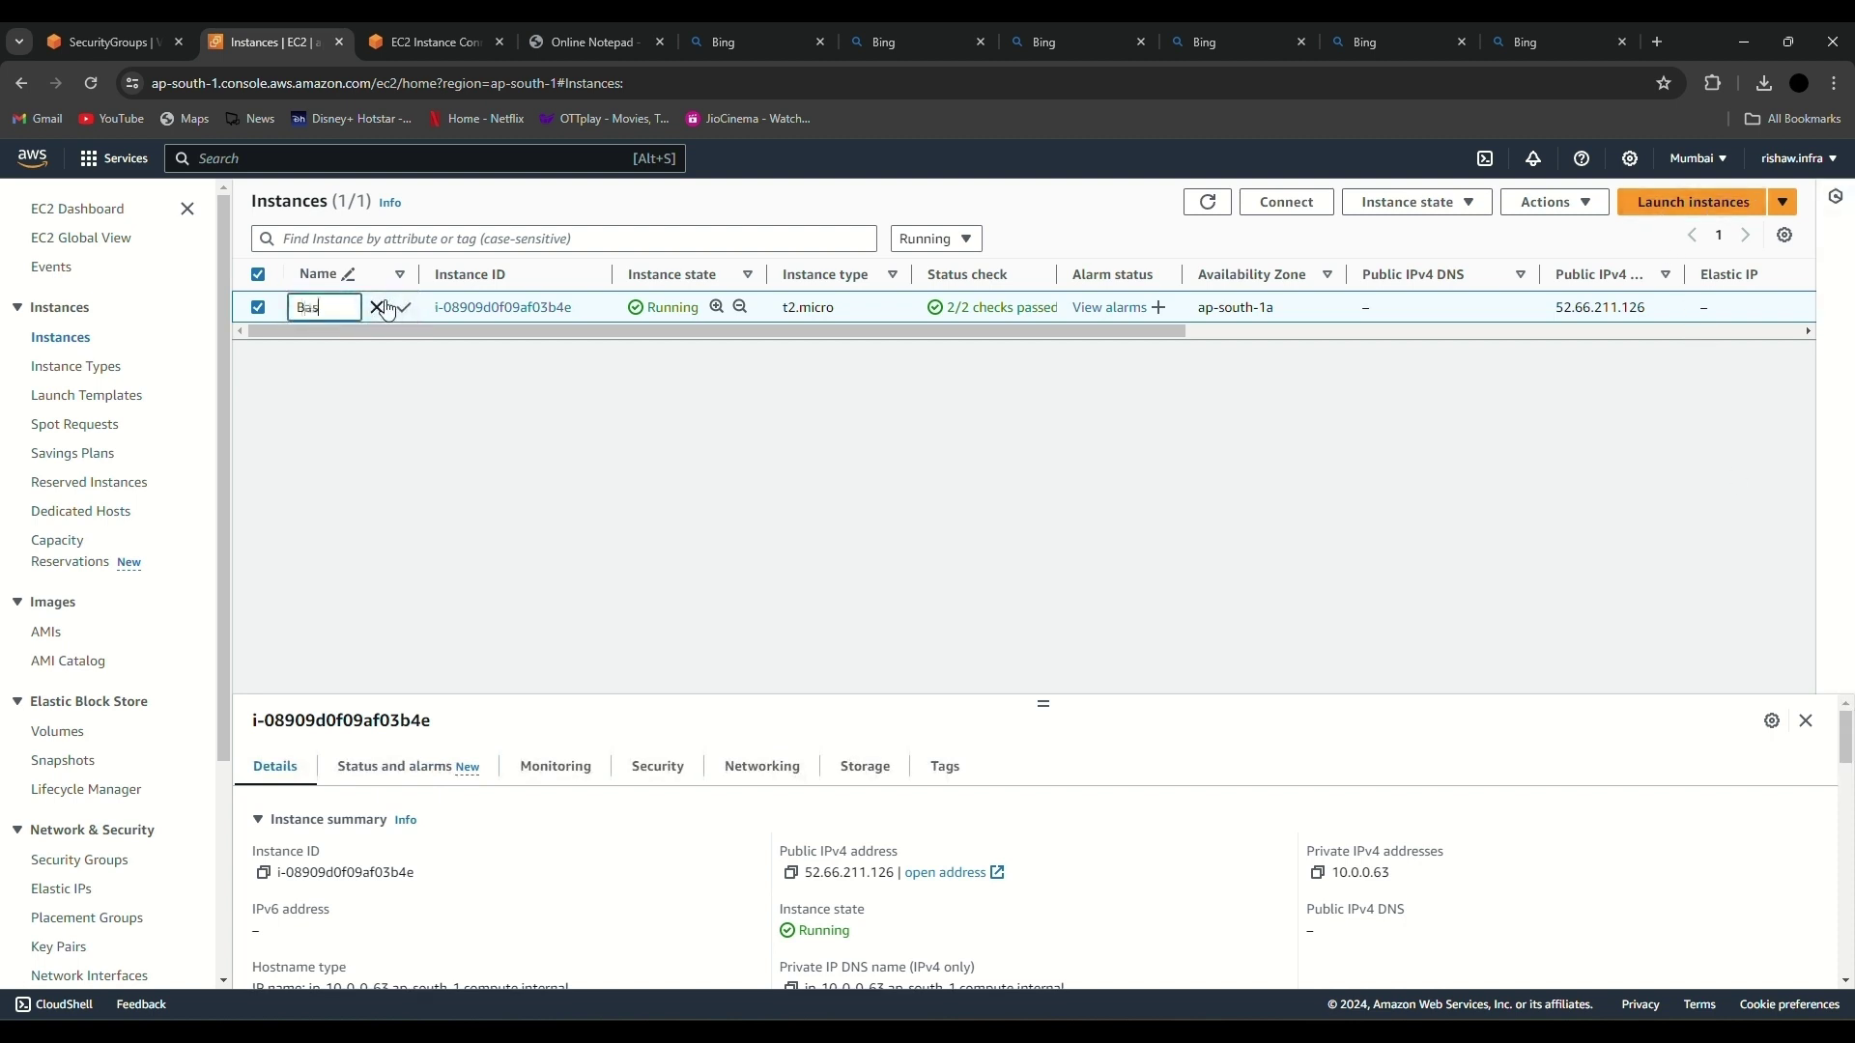
type("tionHost")
key("Return")
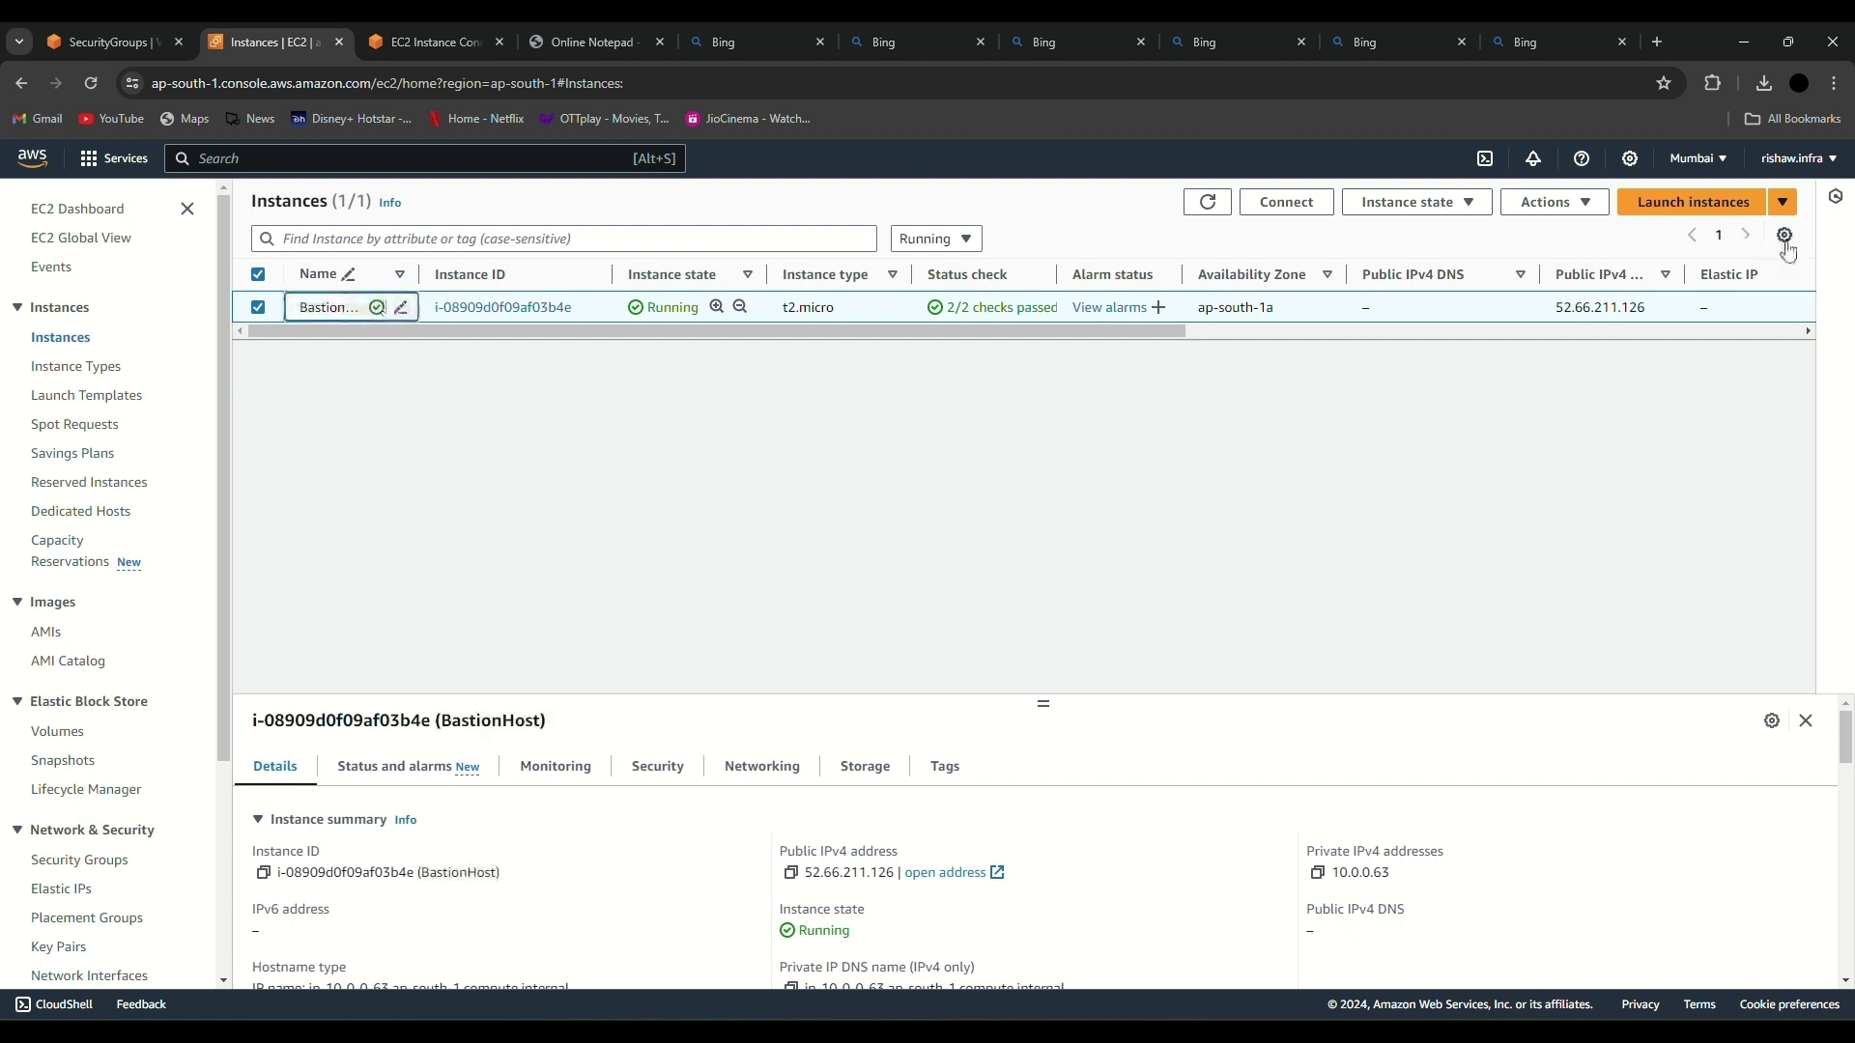
Step: Start launching a new EC2 instance and choose the existing key pair "test" for login
left_click(1722, 204)
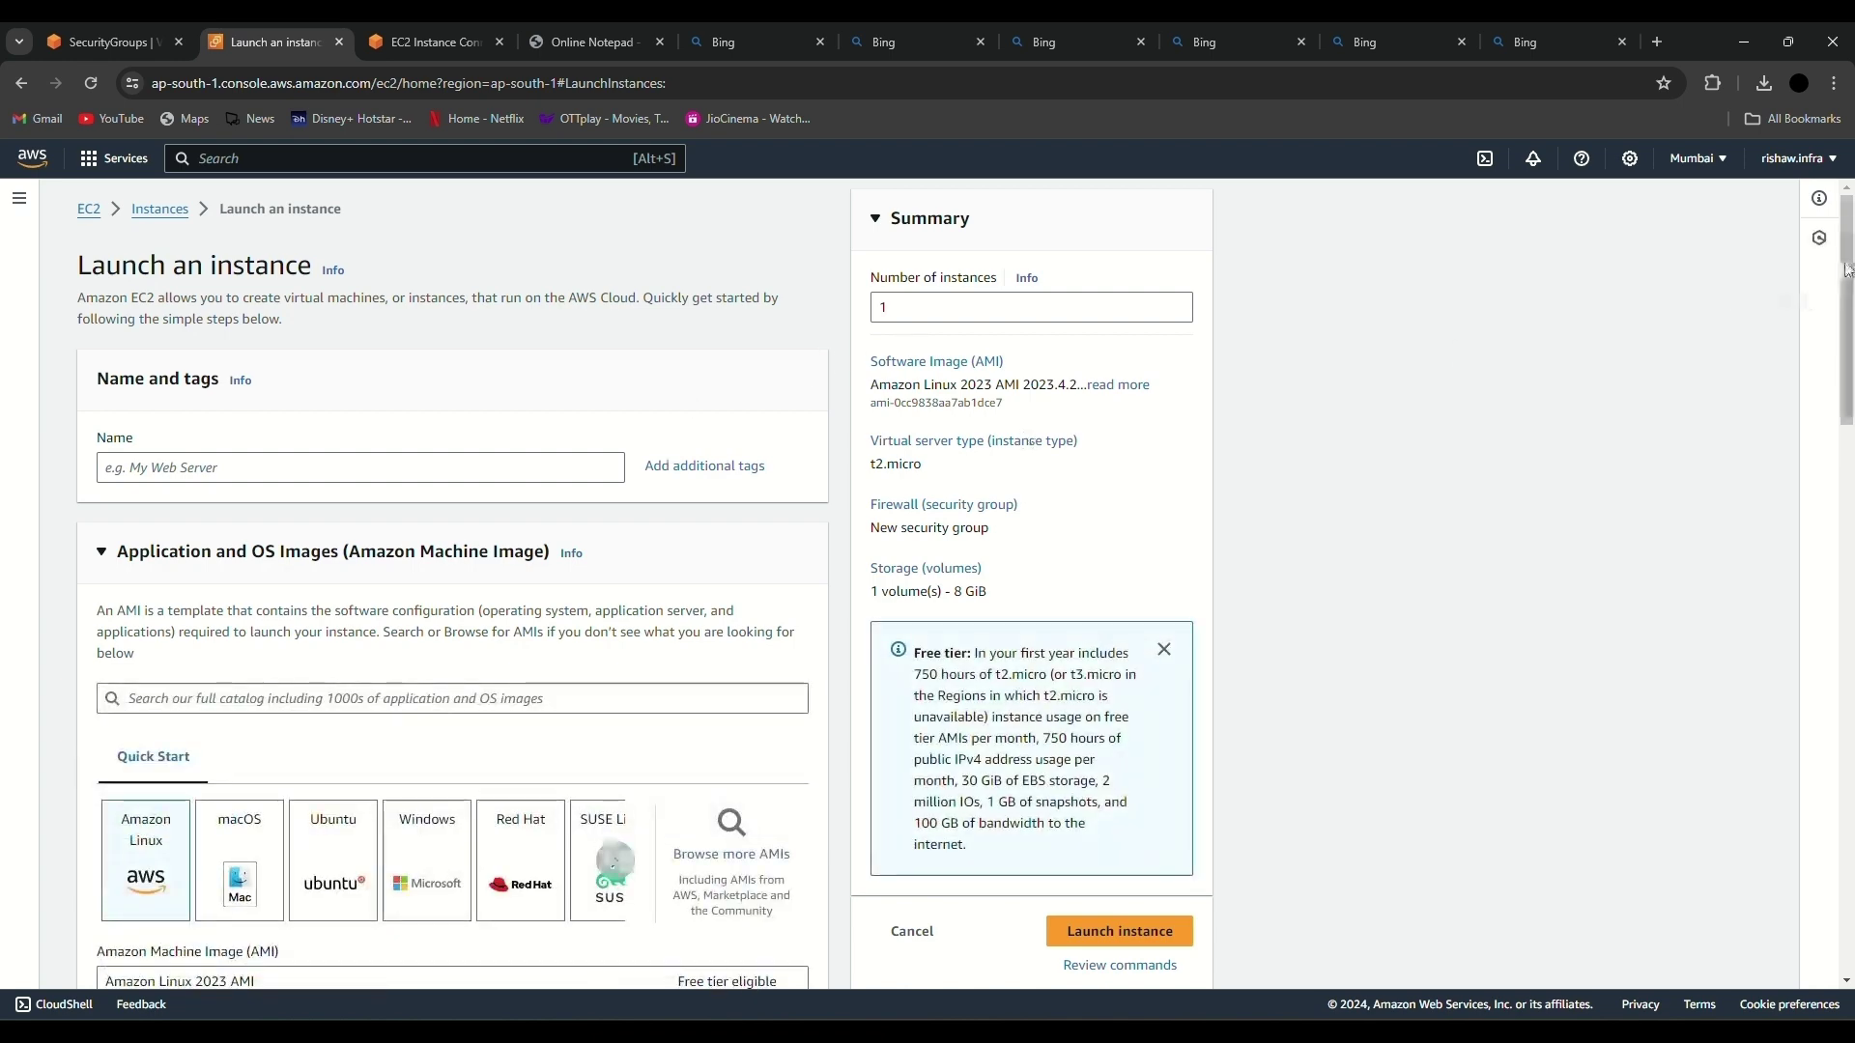
left_click_drag(1852, 273, 1851, 580)
left_click(527, 577)
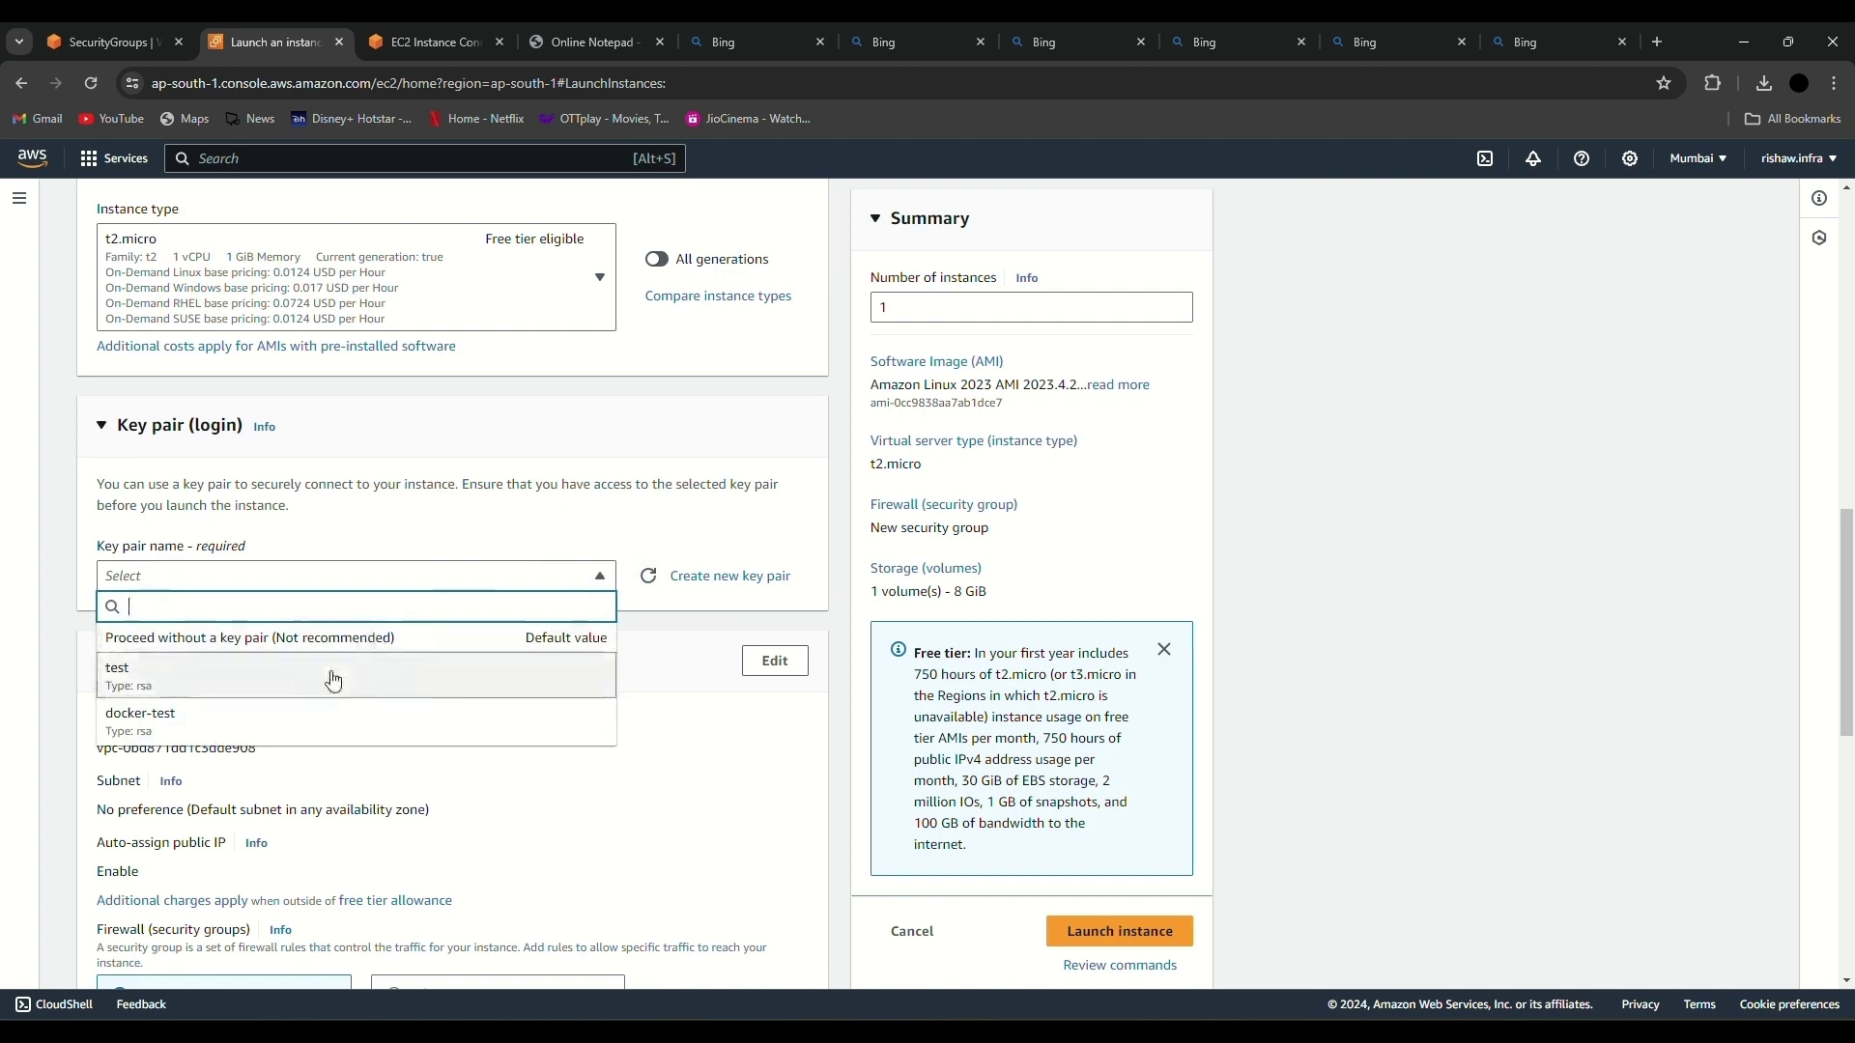
left_click(333, 681)
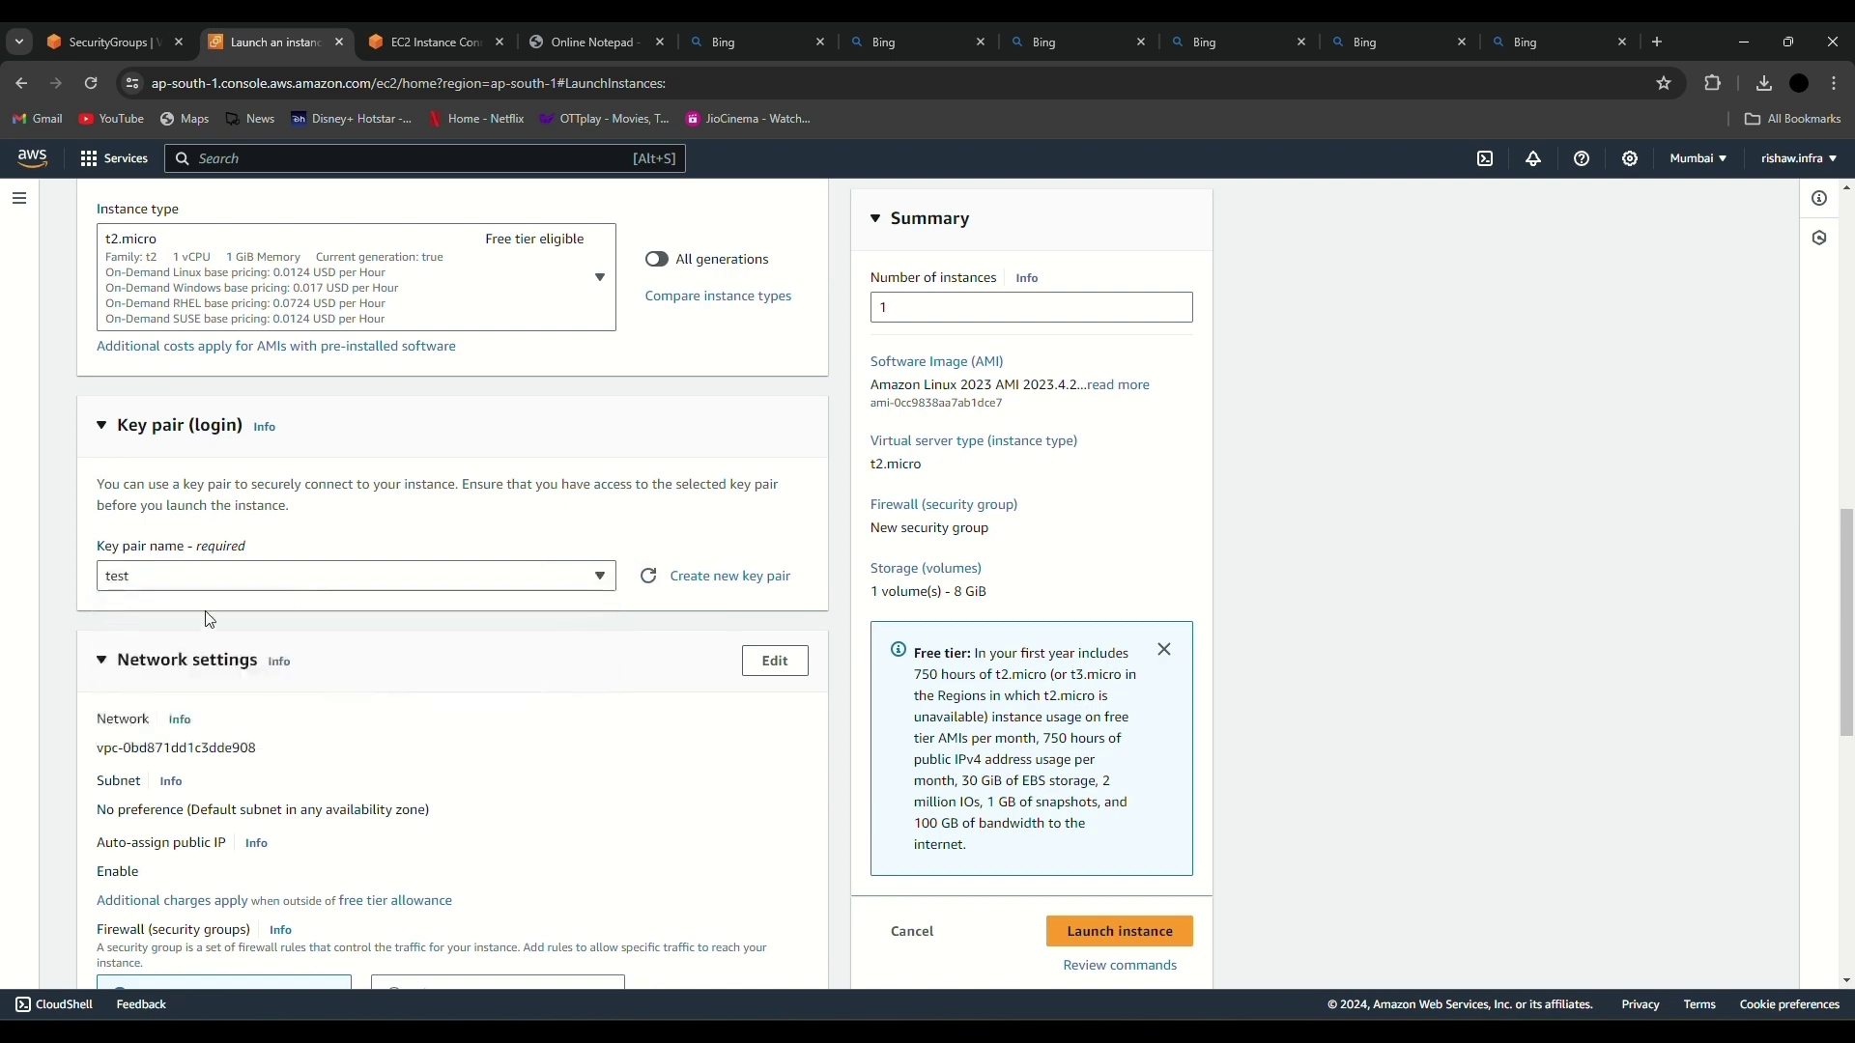
left_click(732, 577)
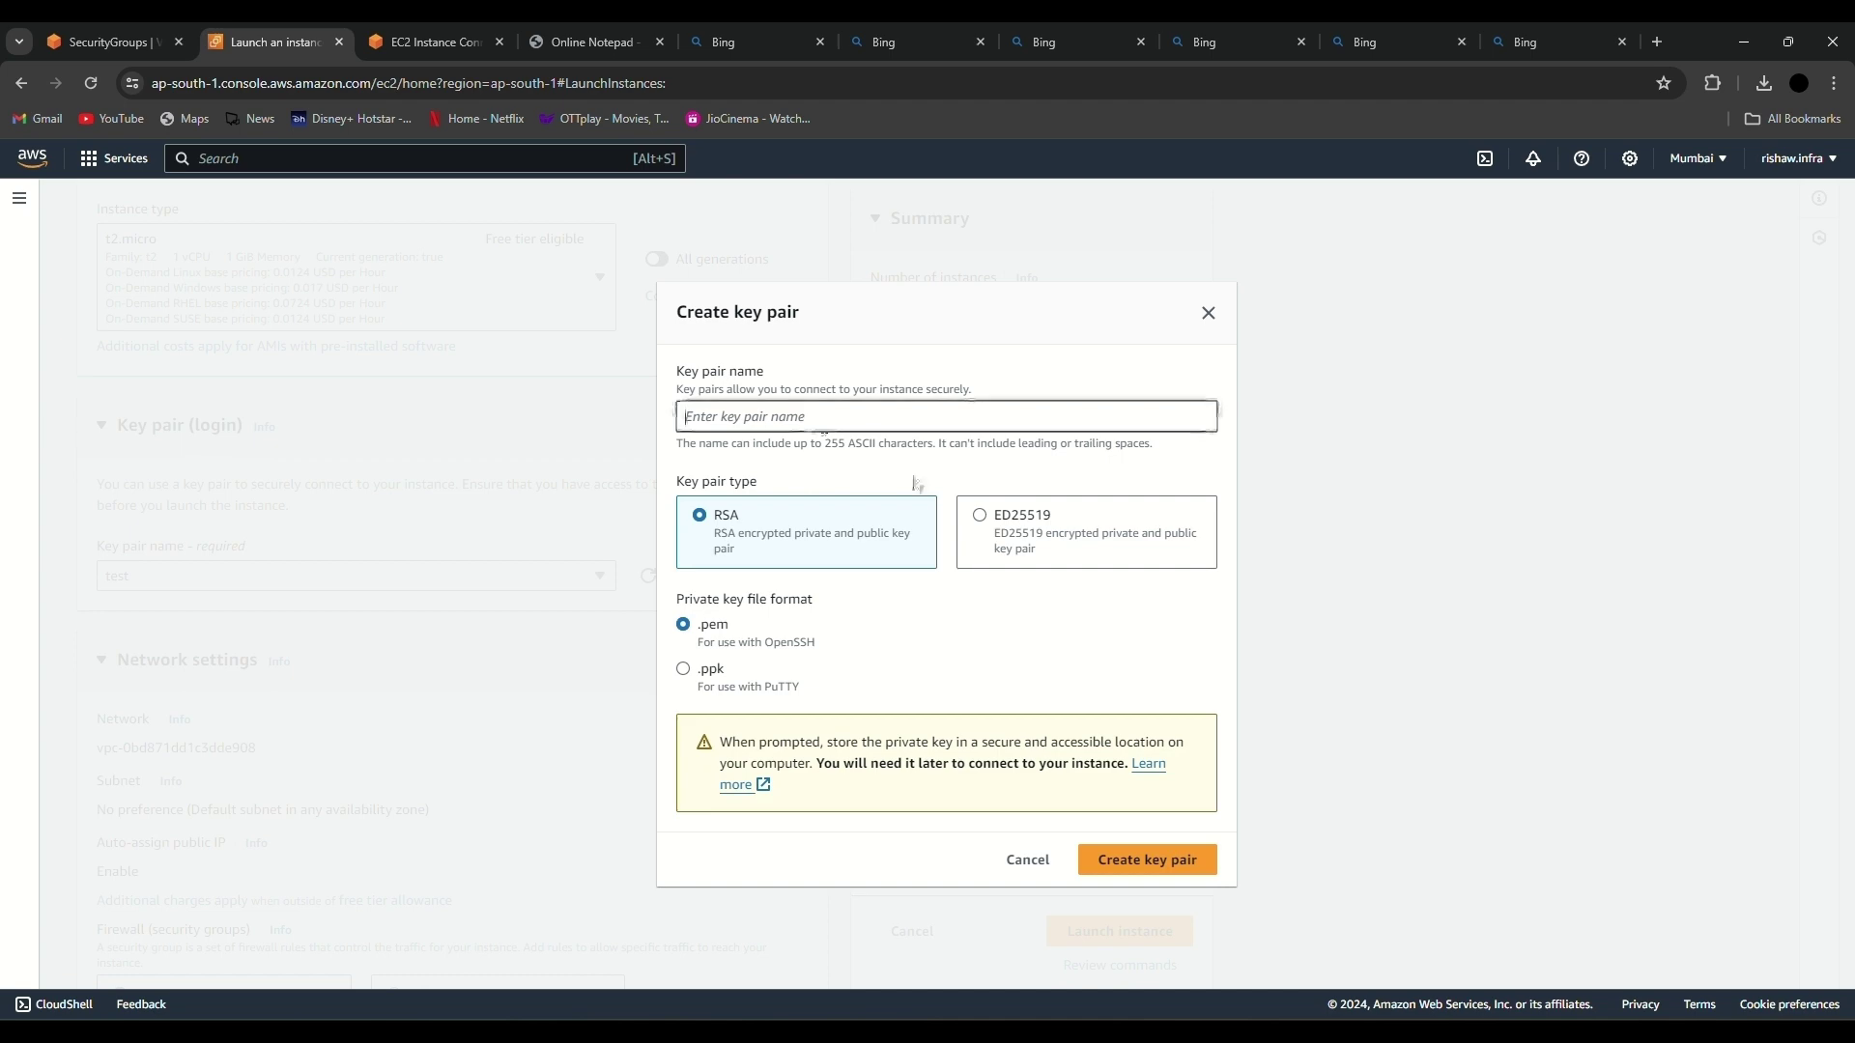
left_click(1207, 313)
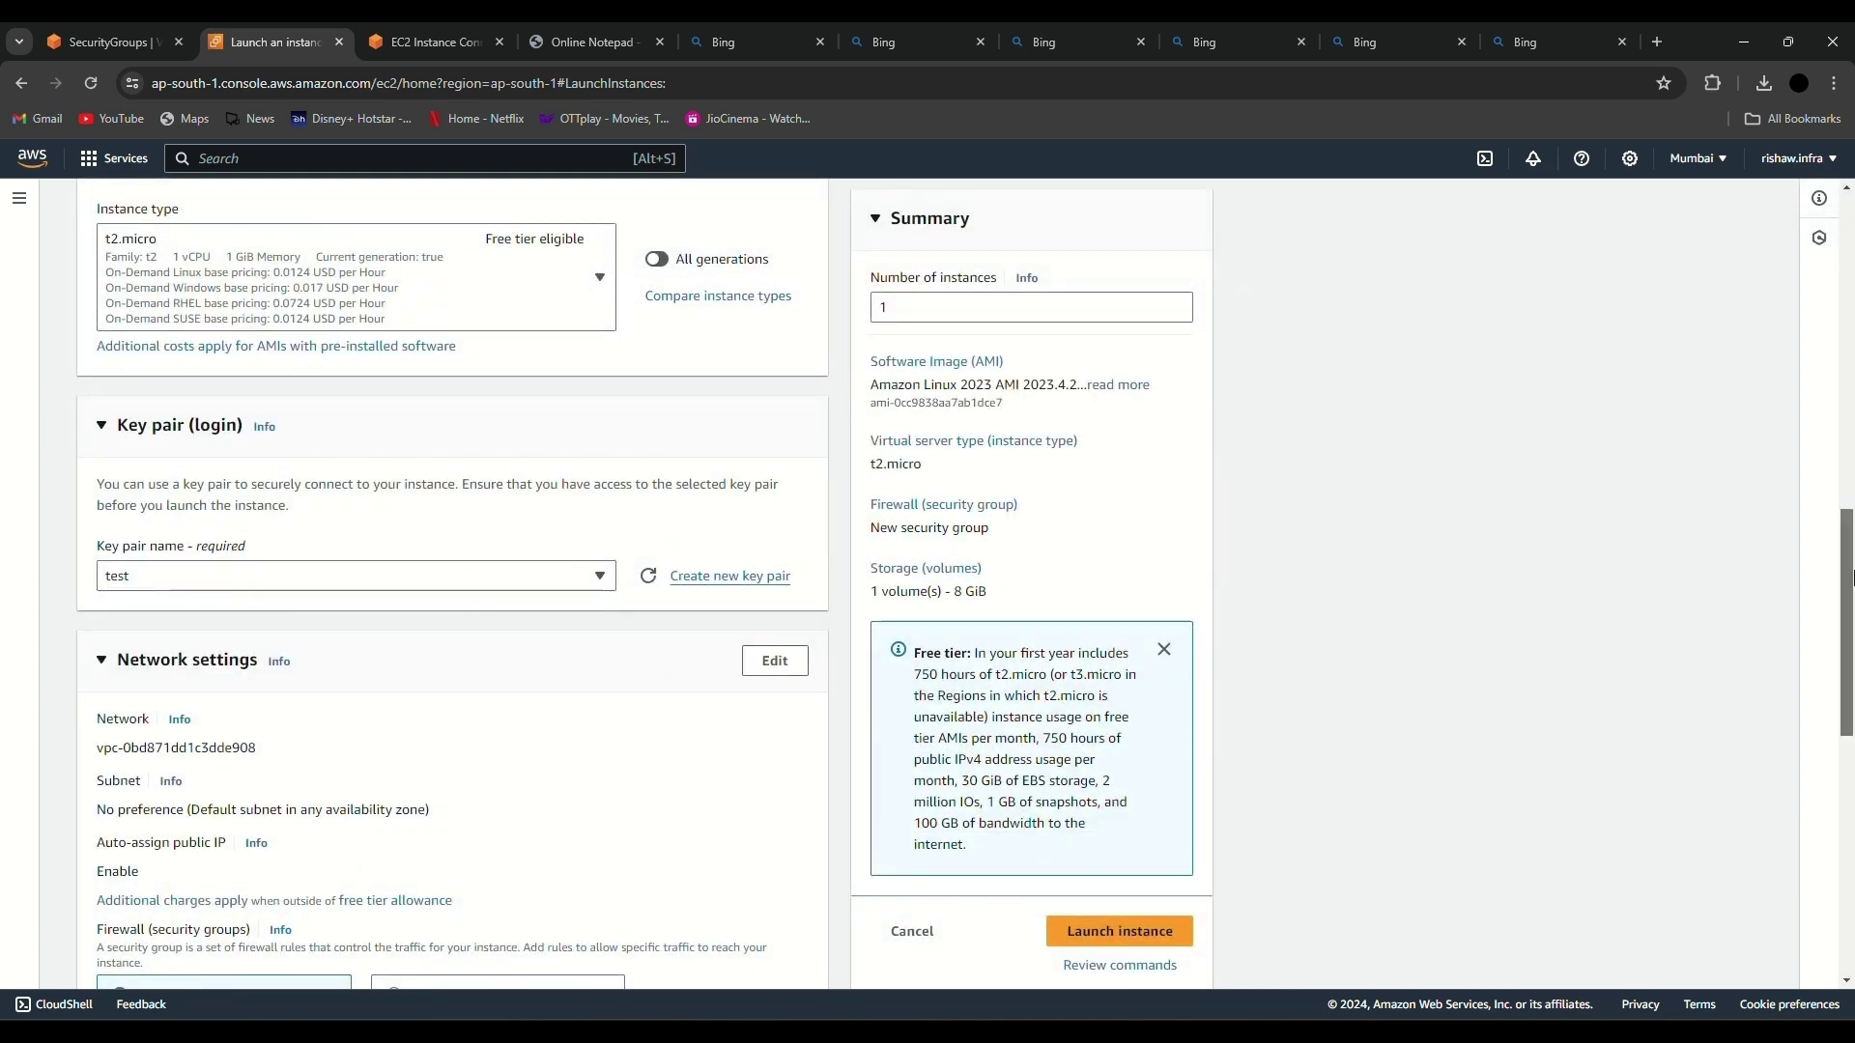
Step: Edit the new instance's network settings to use DemoVPC and PrivateSubnetA, with auto-assign public IP disabled
scroll(1850, 577, "down", 2)
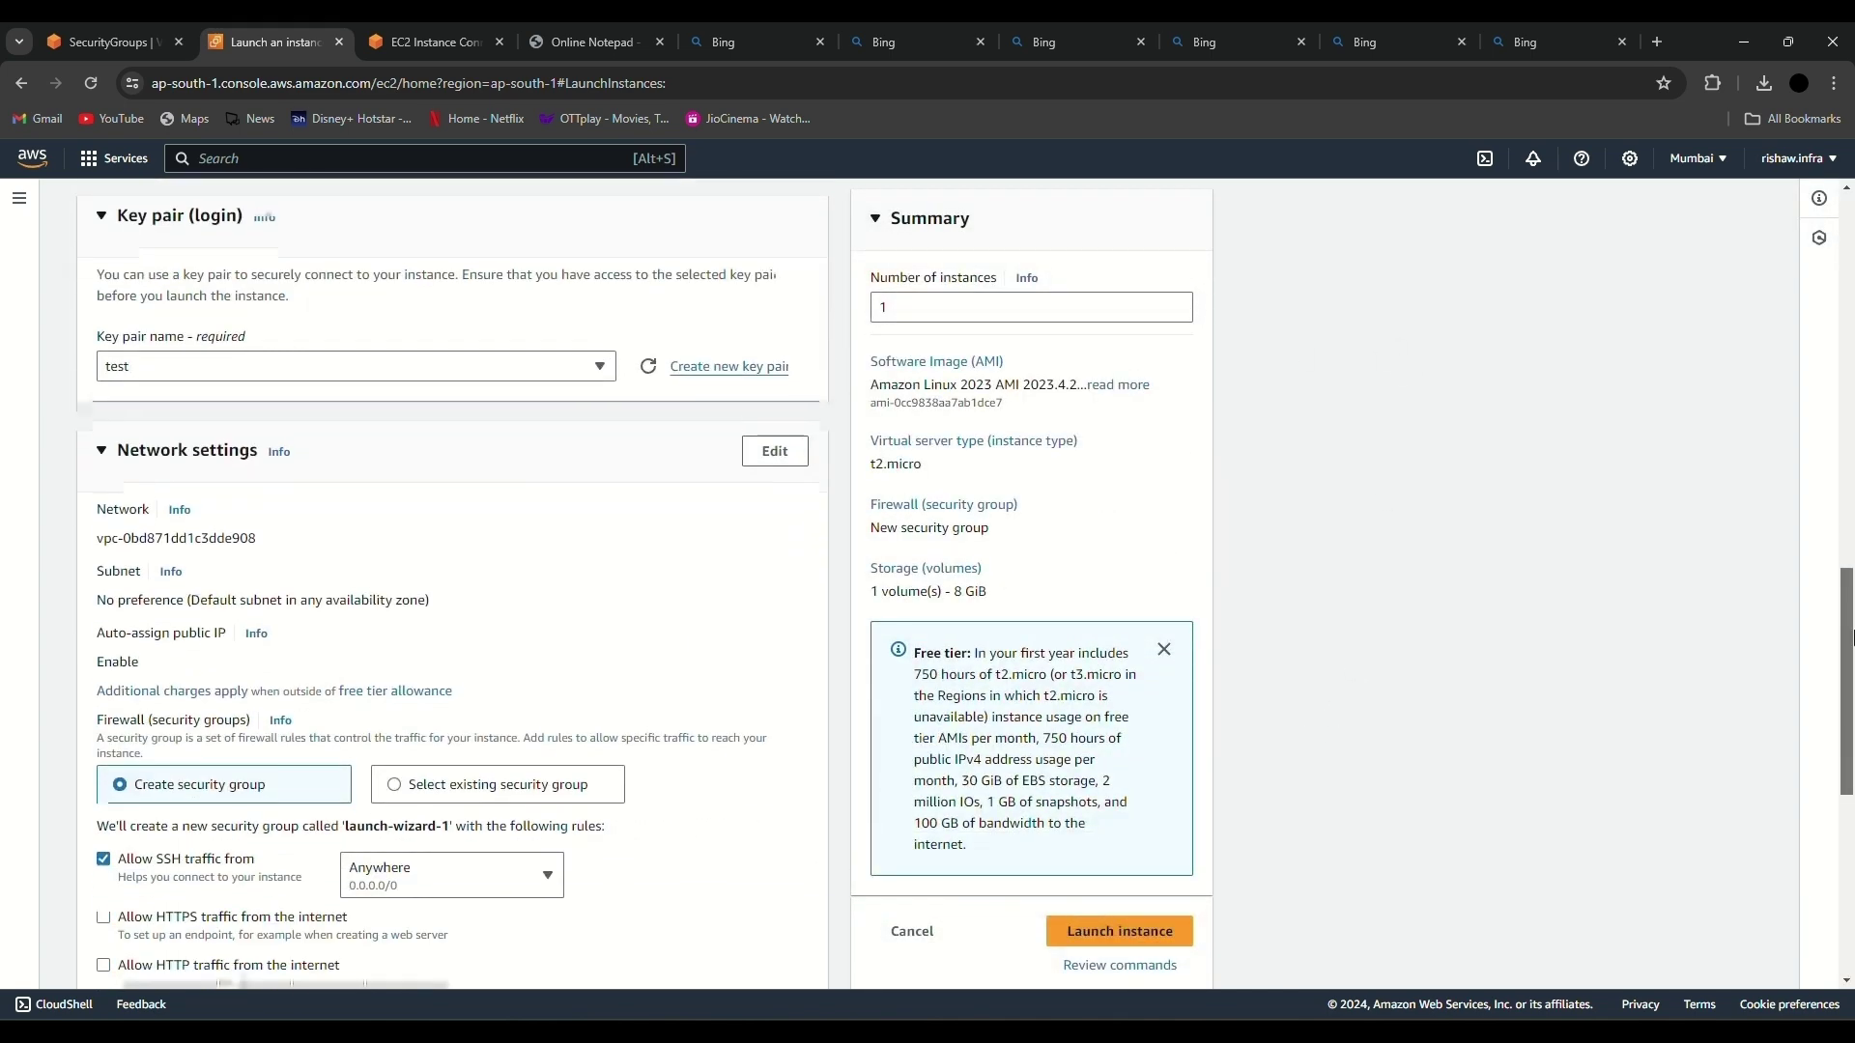
left_click(781, 460)
left_click(447, 543)
left_click(509, 620)
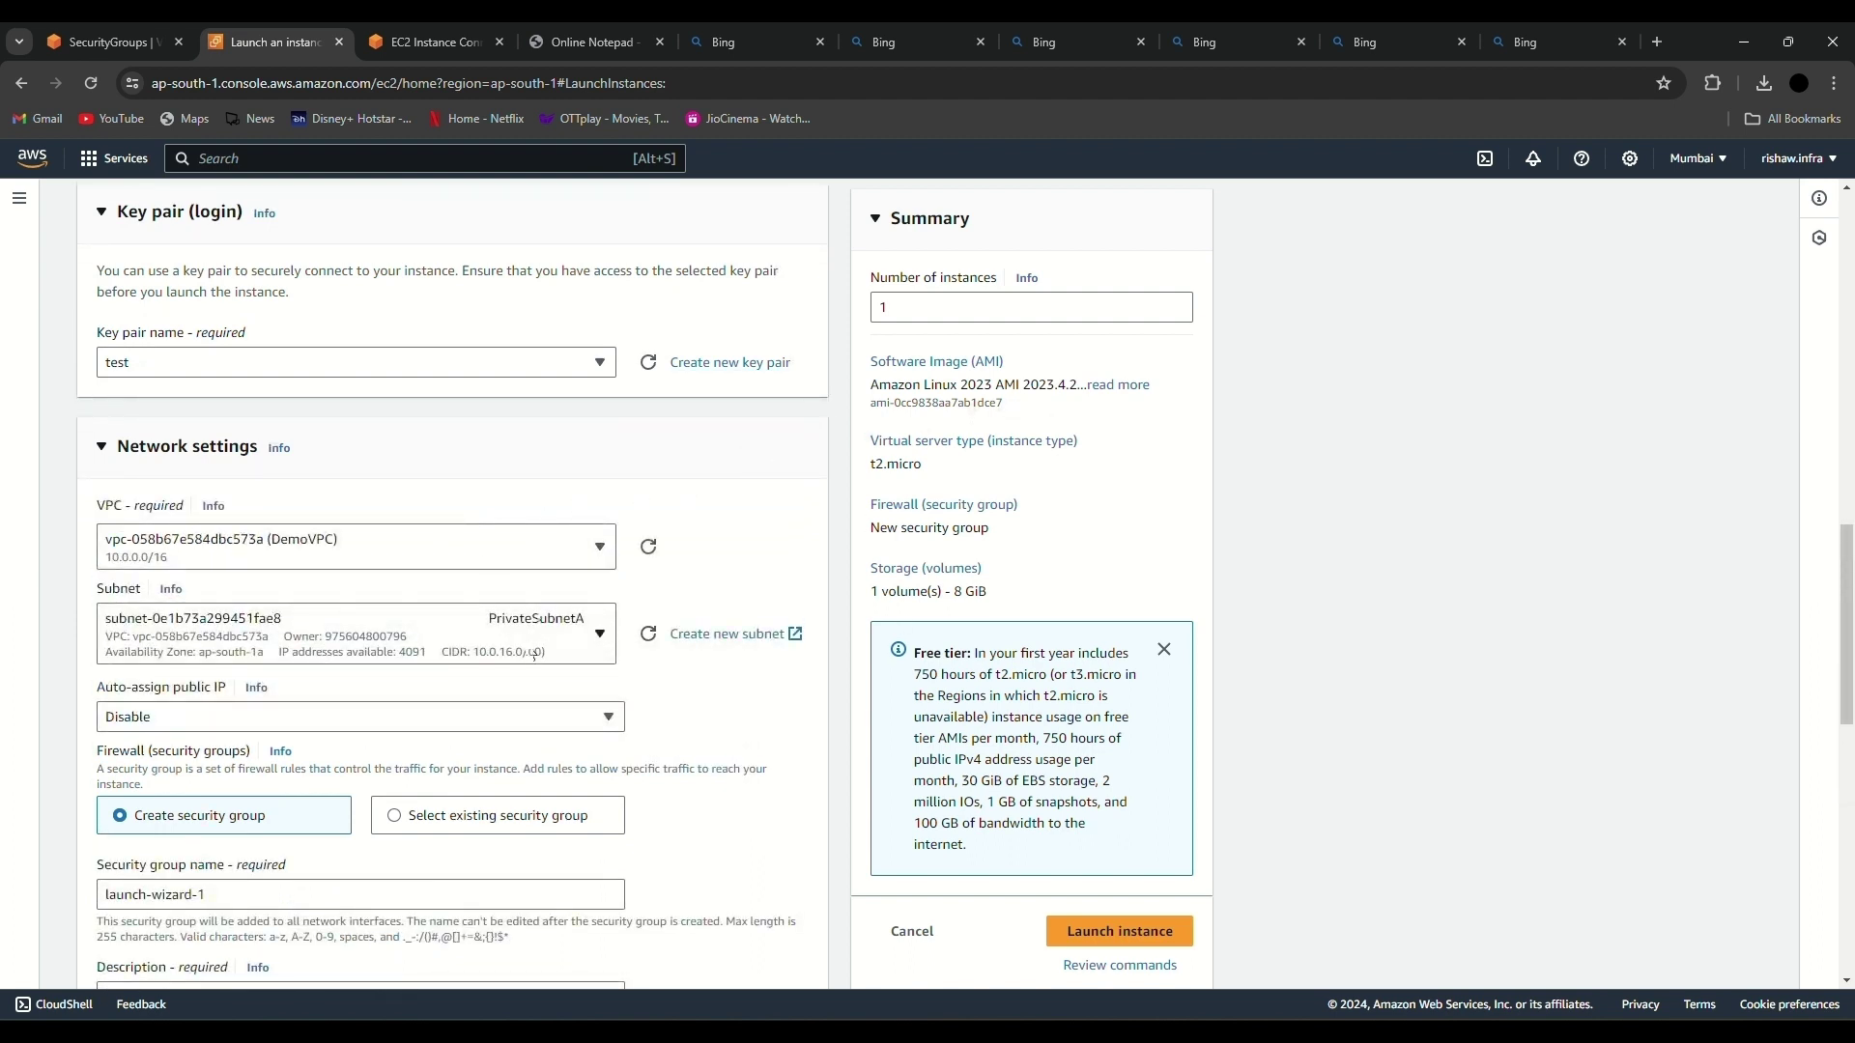
left_click(522, 620)
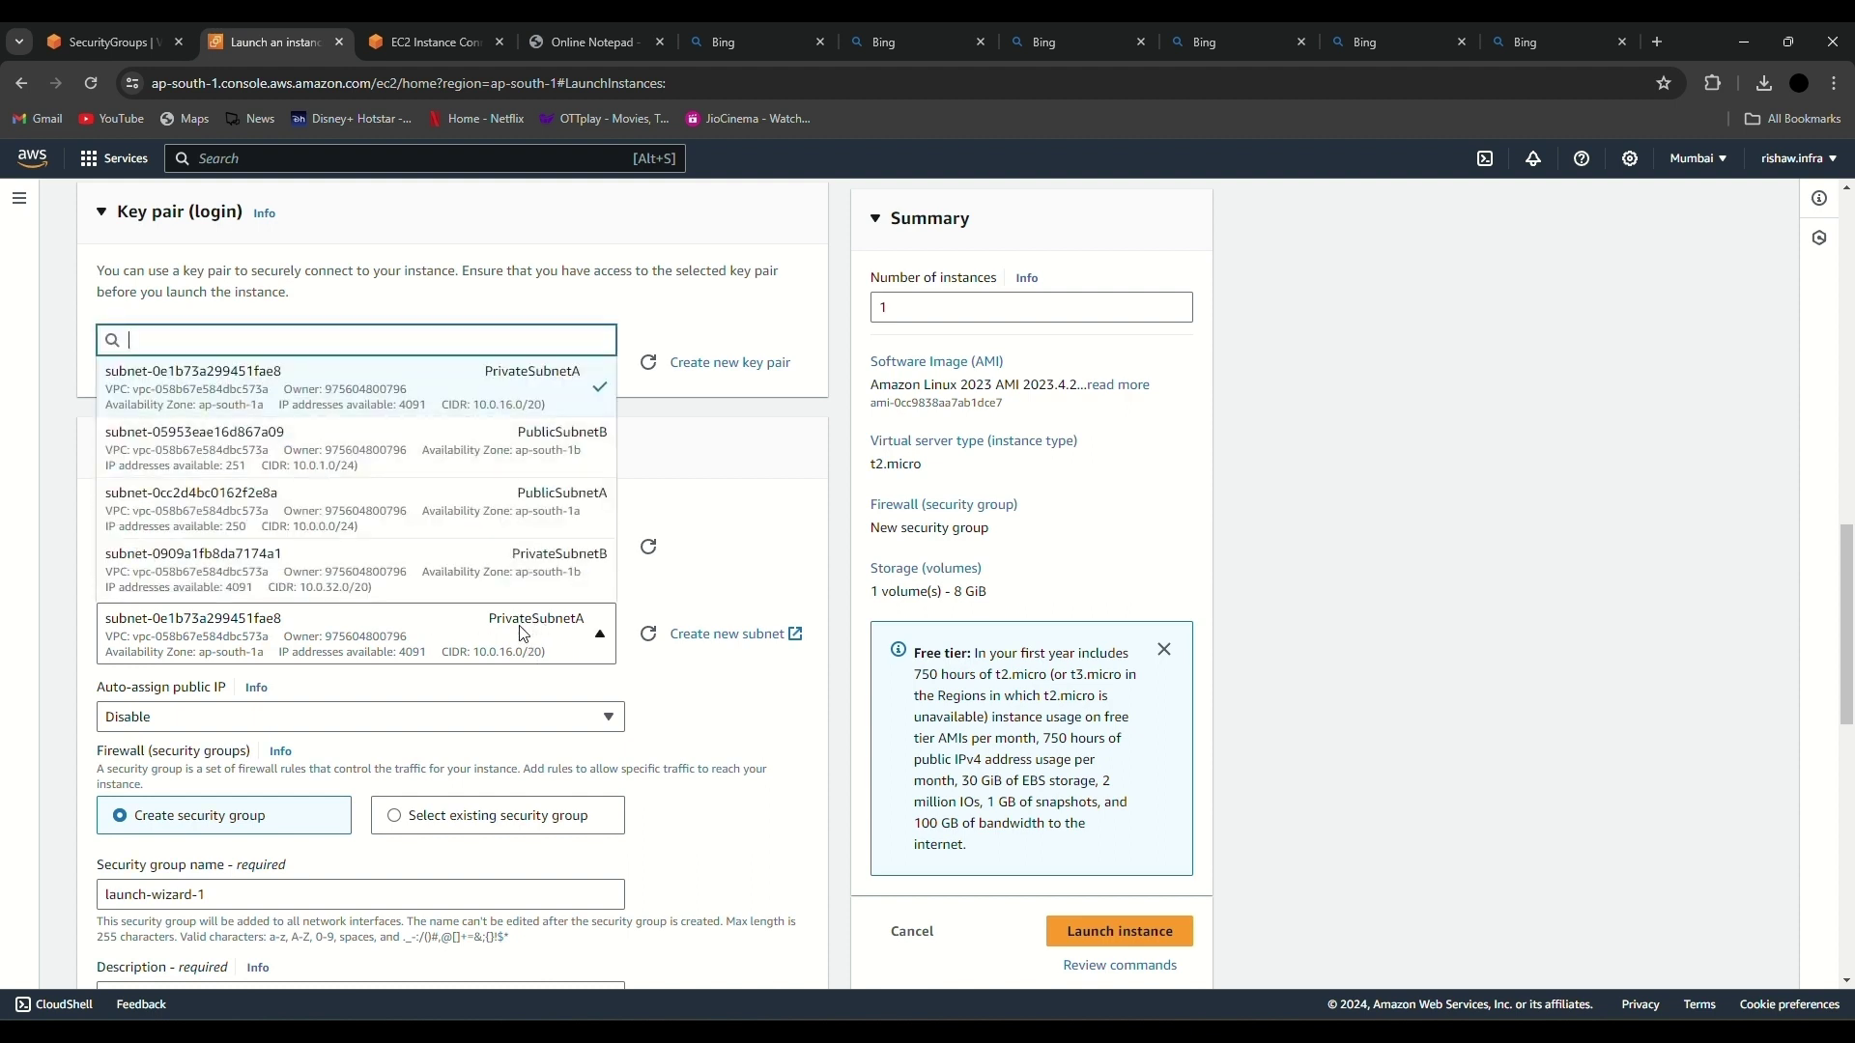
left_click(522, 633)
left_click(309, 723)
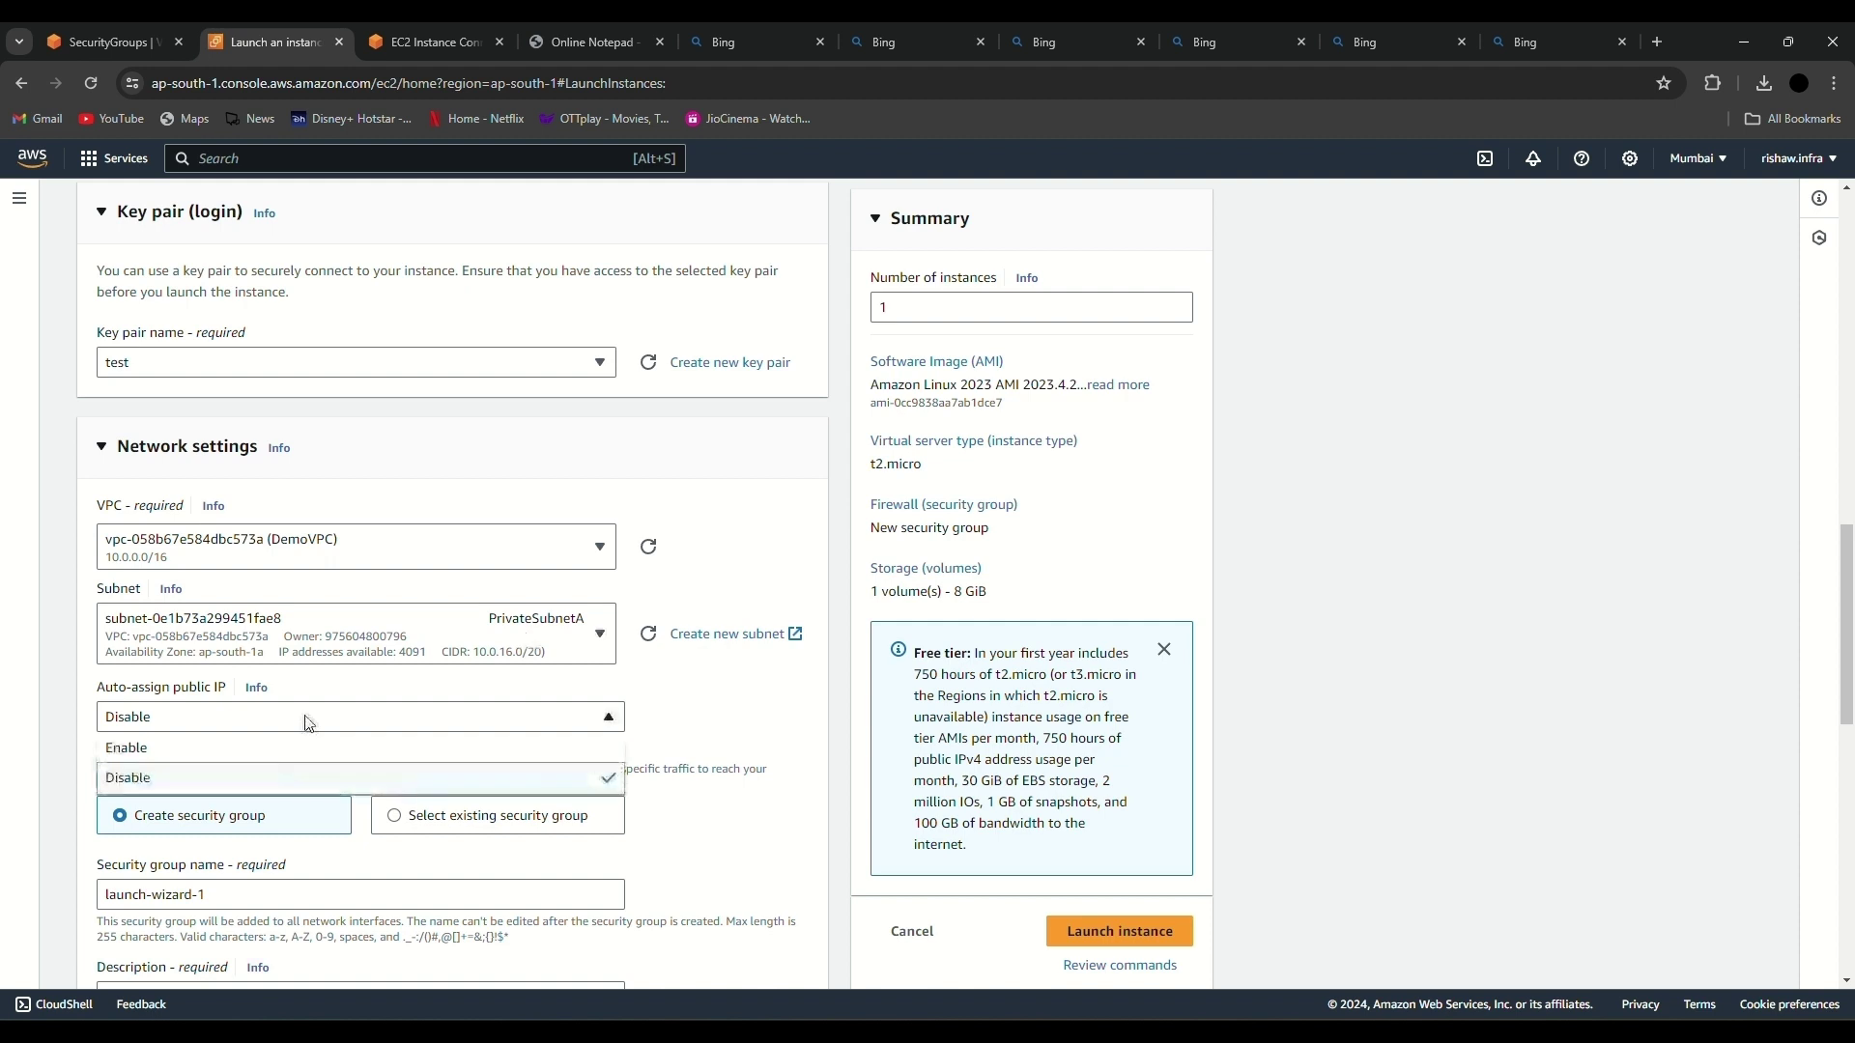
left_click(241, 731)
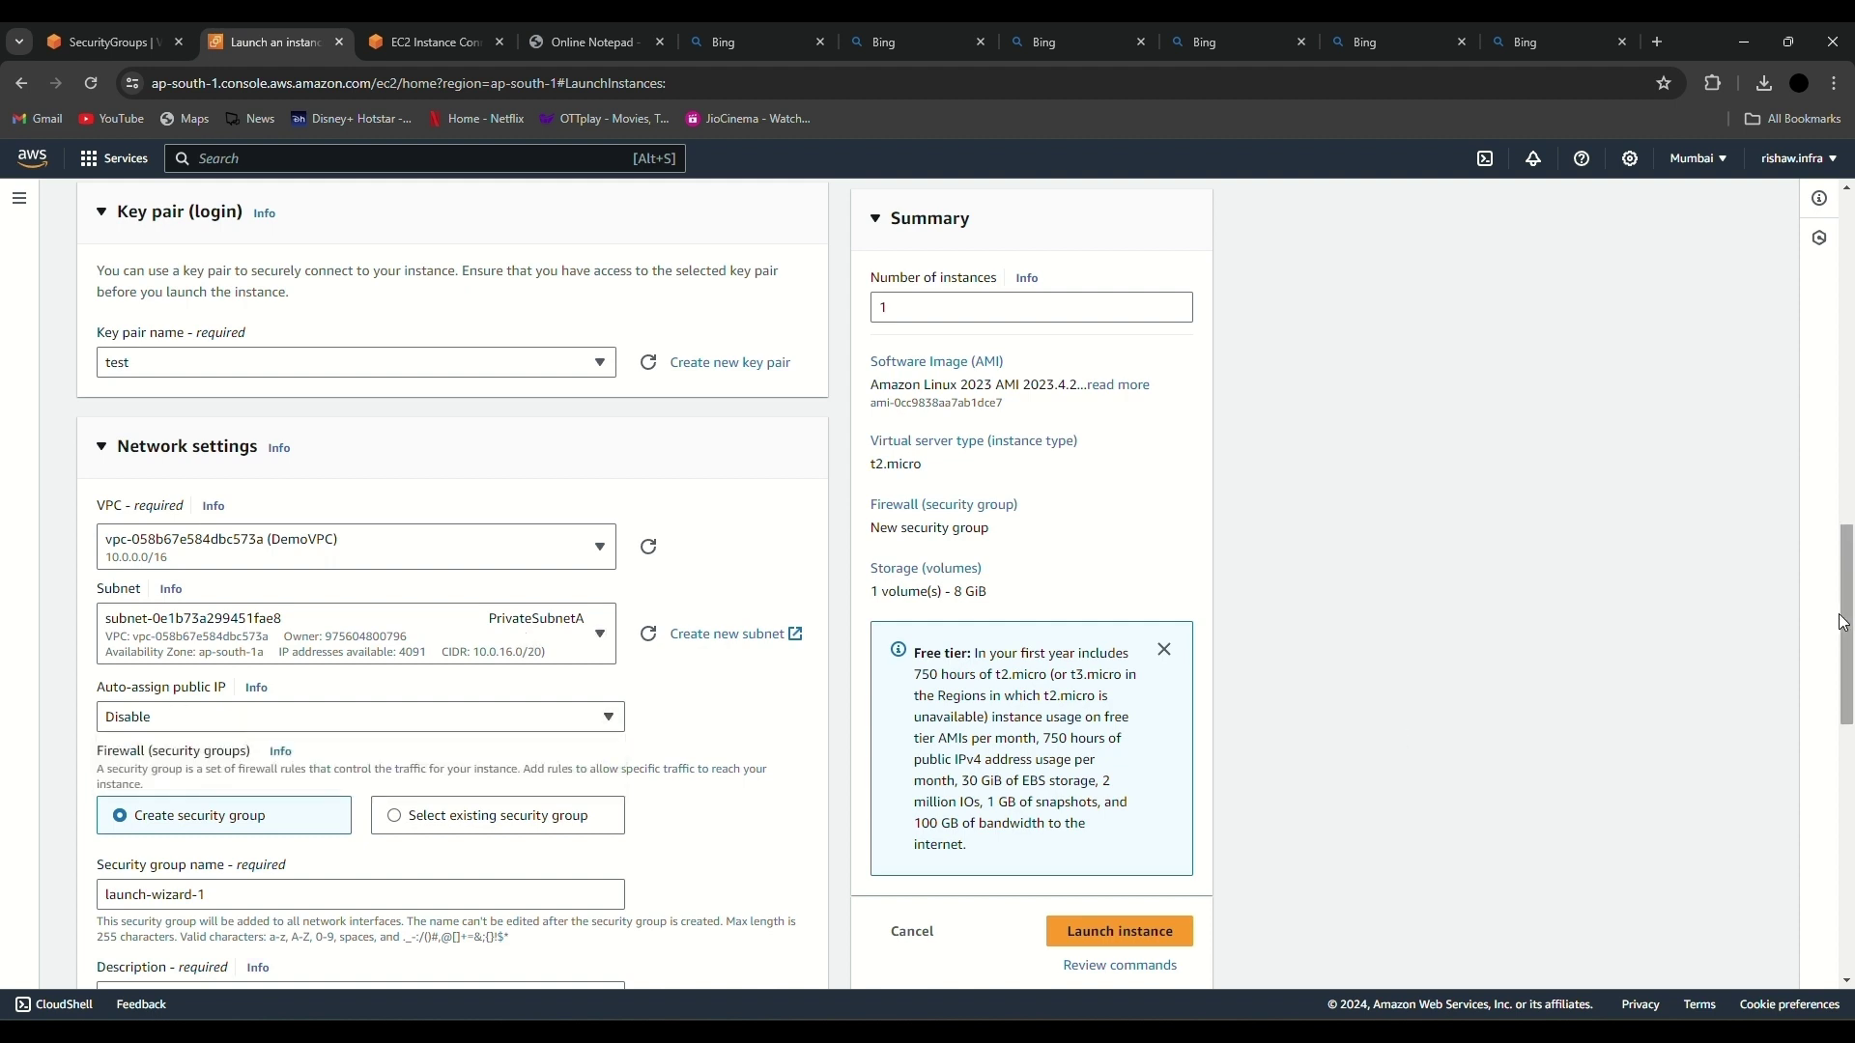
Step: Name the instance's newly created security group PrivateSG
left_click_drag(1843, 623, 1843, 713)
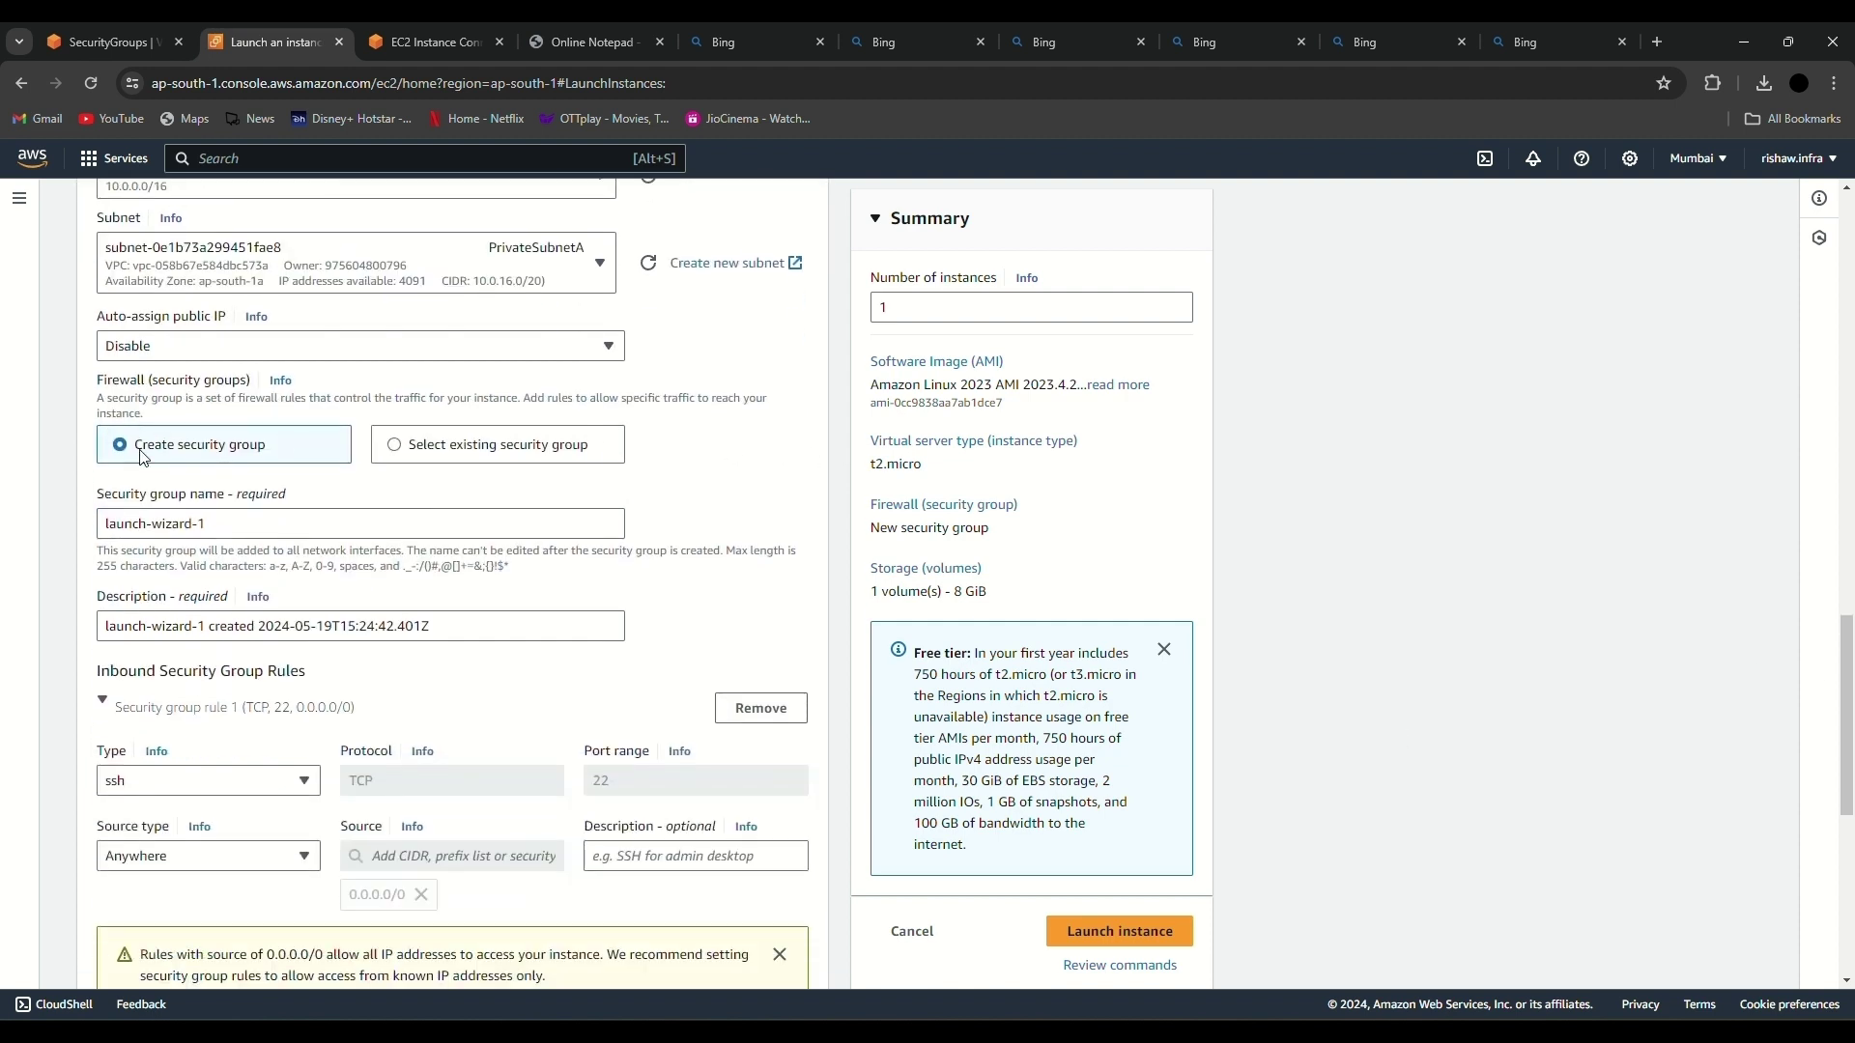
triple_click(259, 537)
type("P")
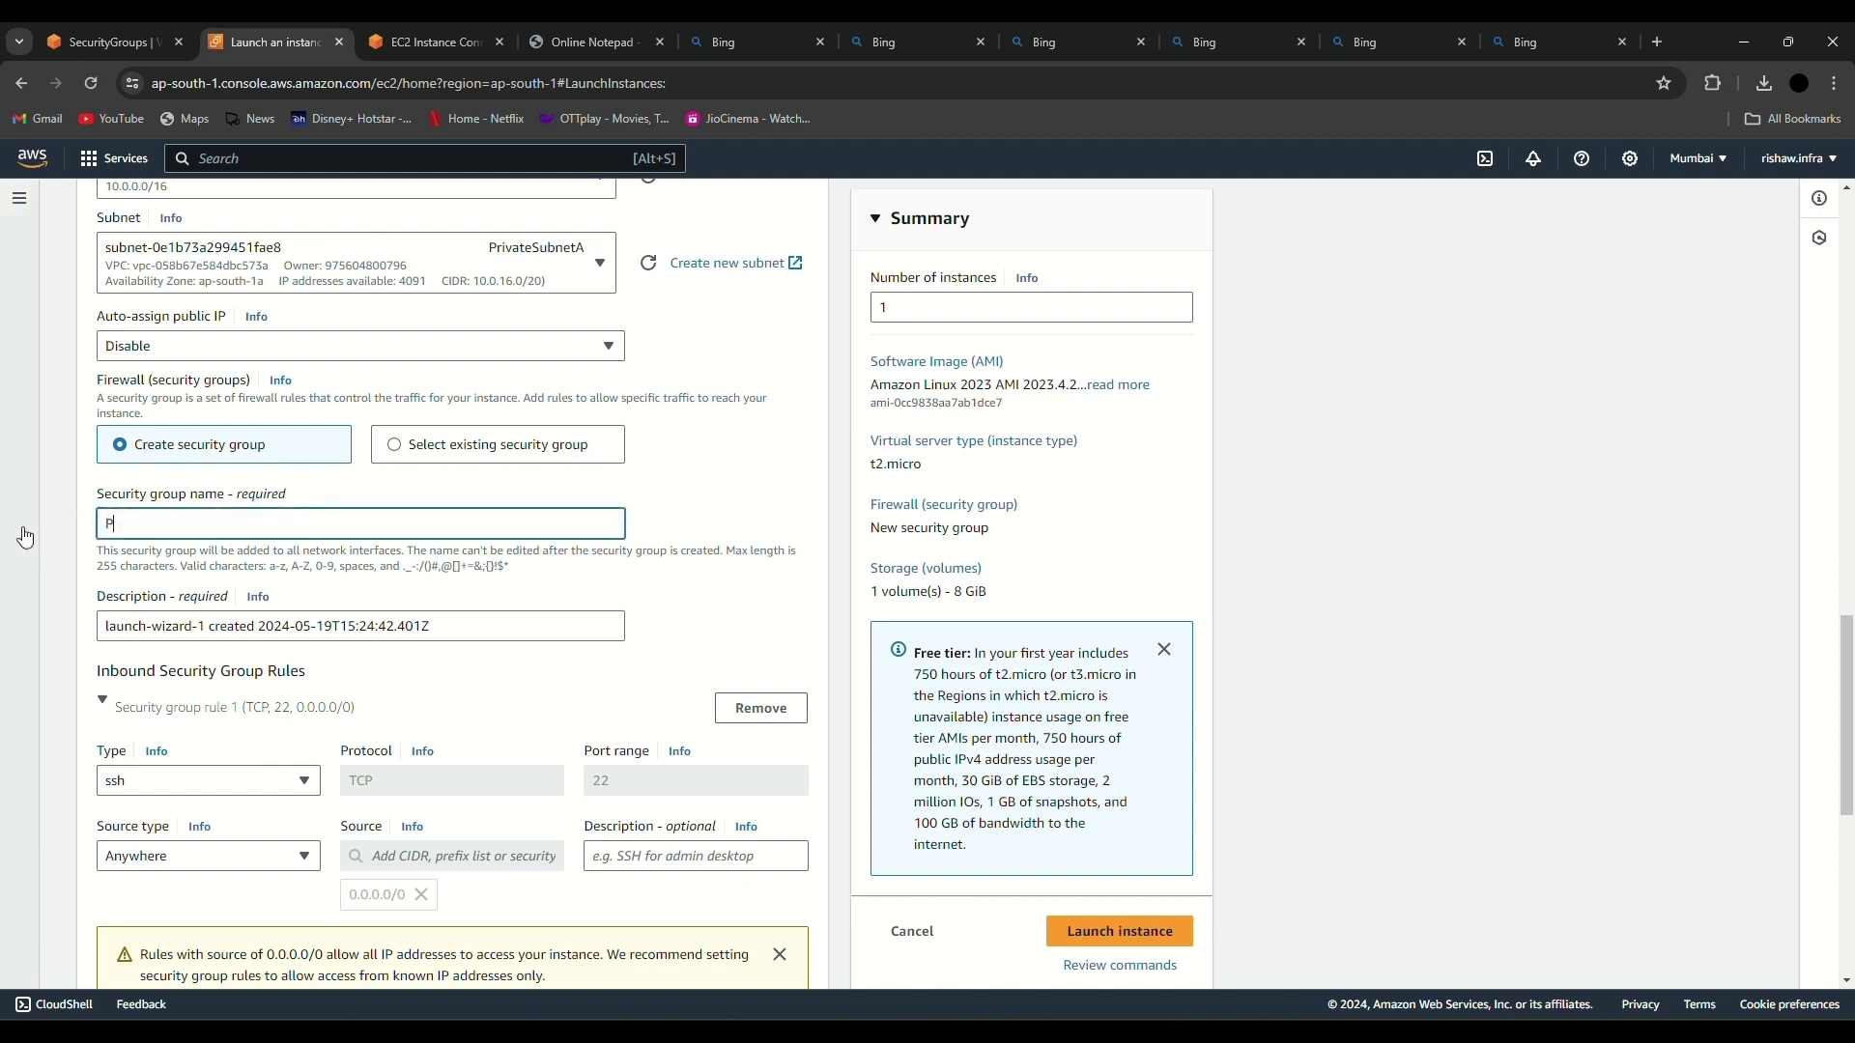
type("rivateSG")
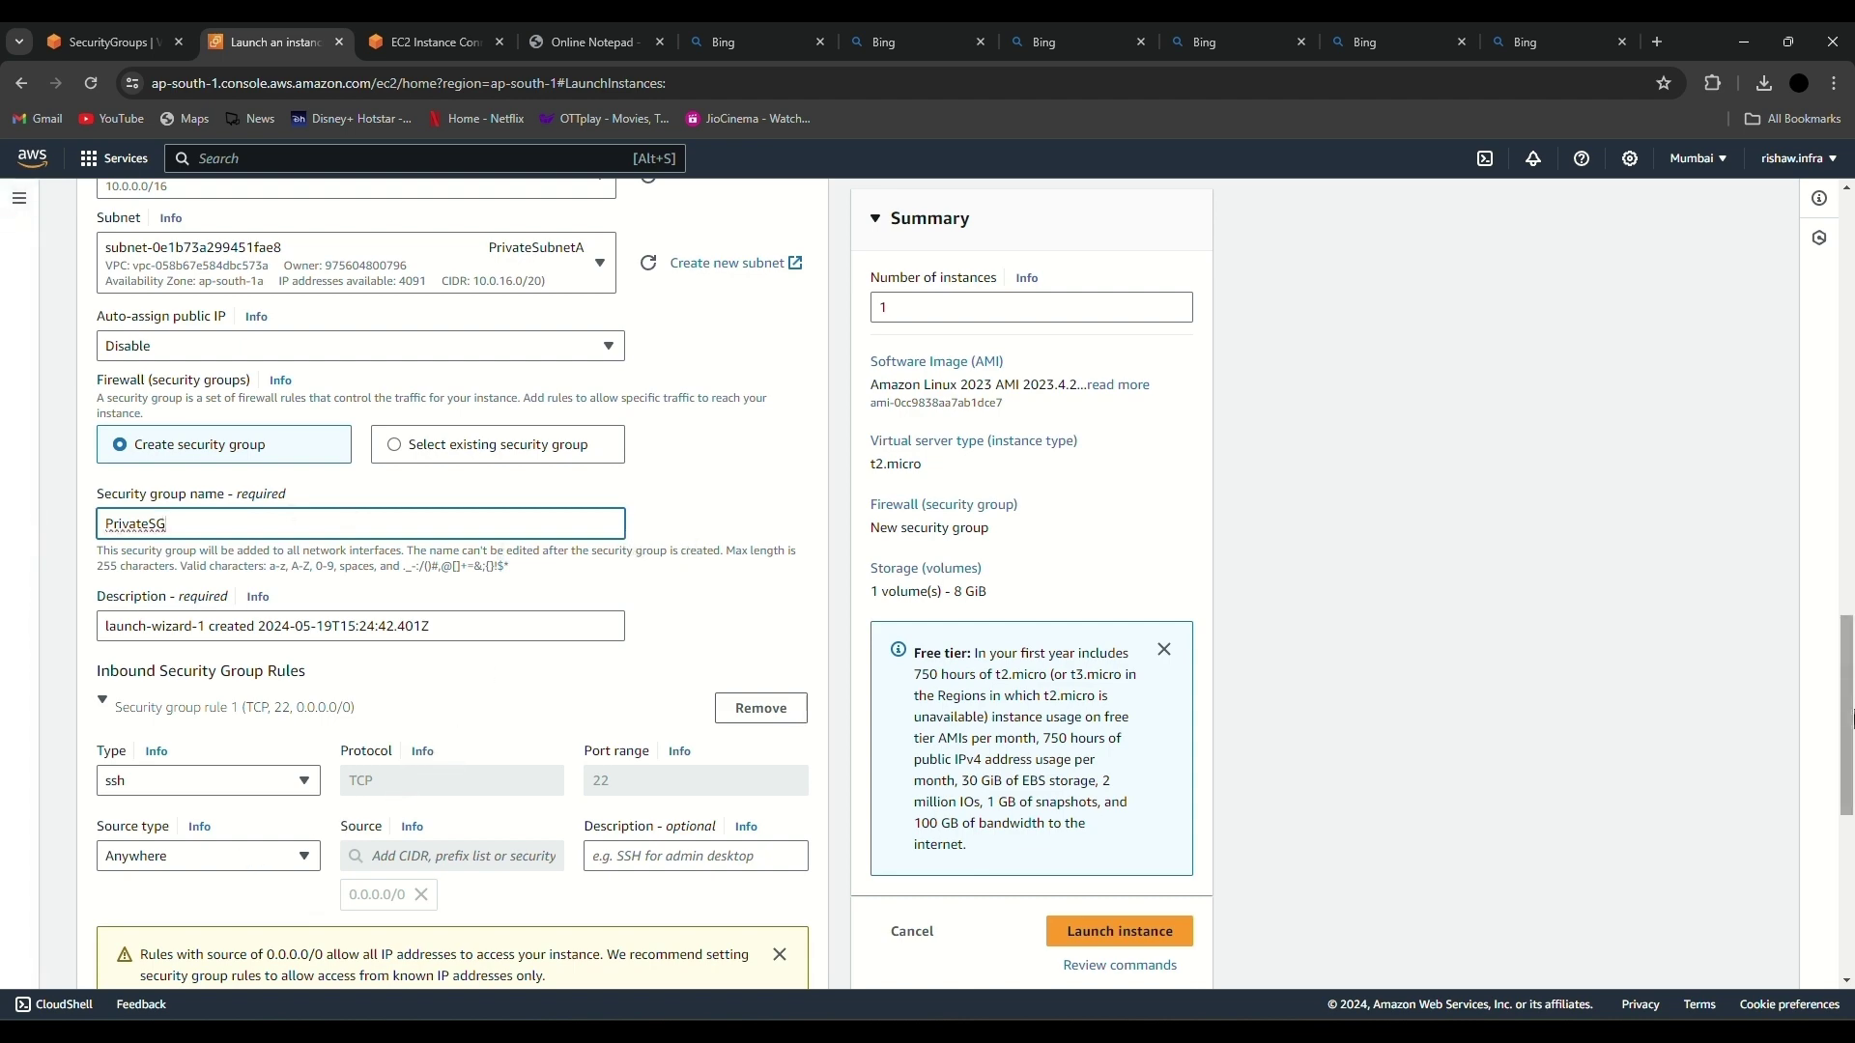
Step: Restrict the inbound SSH rule to a custom source, choosing the demo-sg security group
scroll(519, 773, "down", 3)
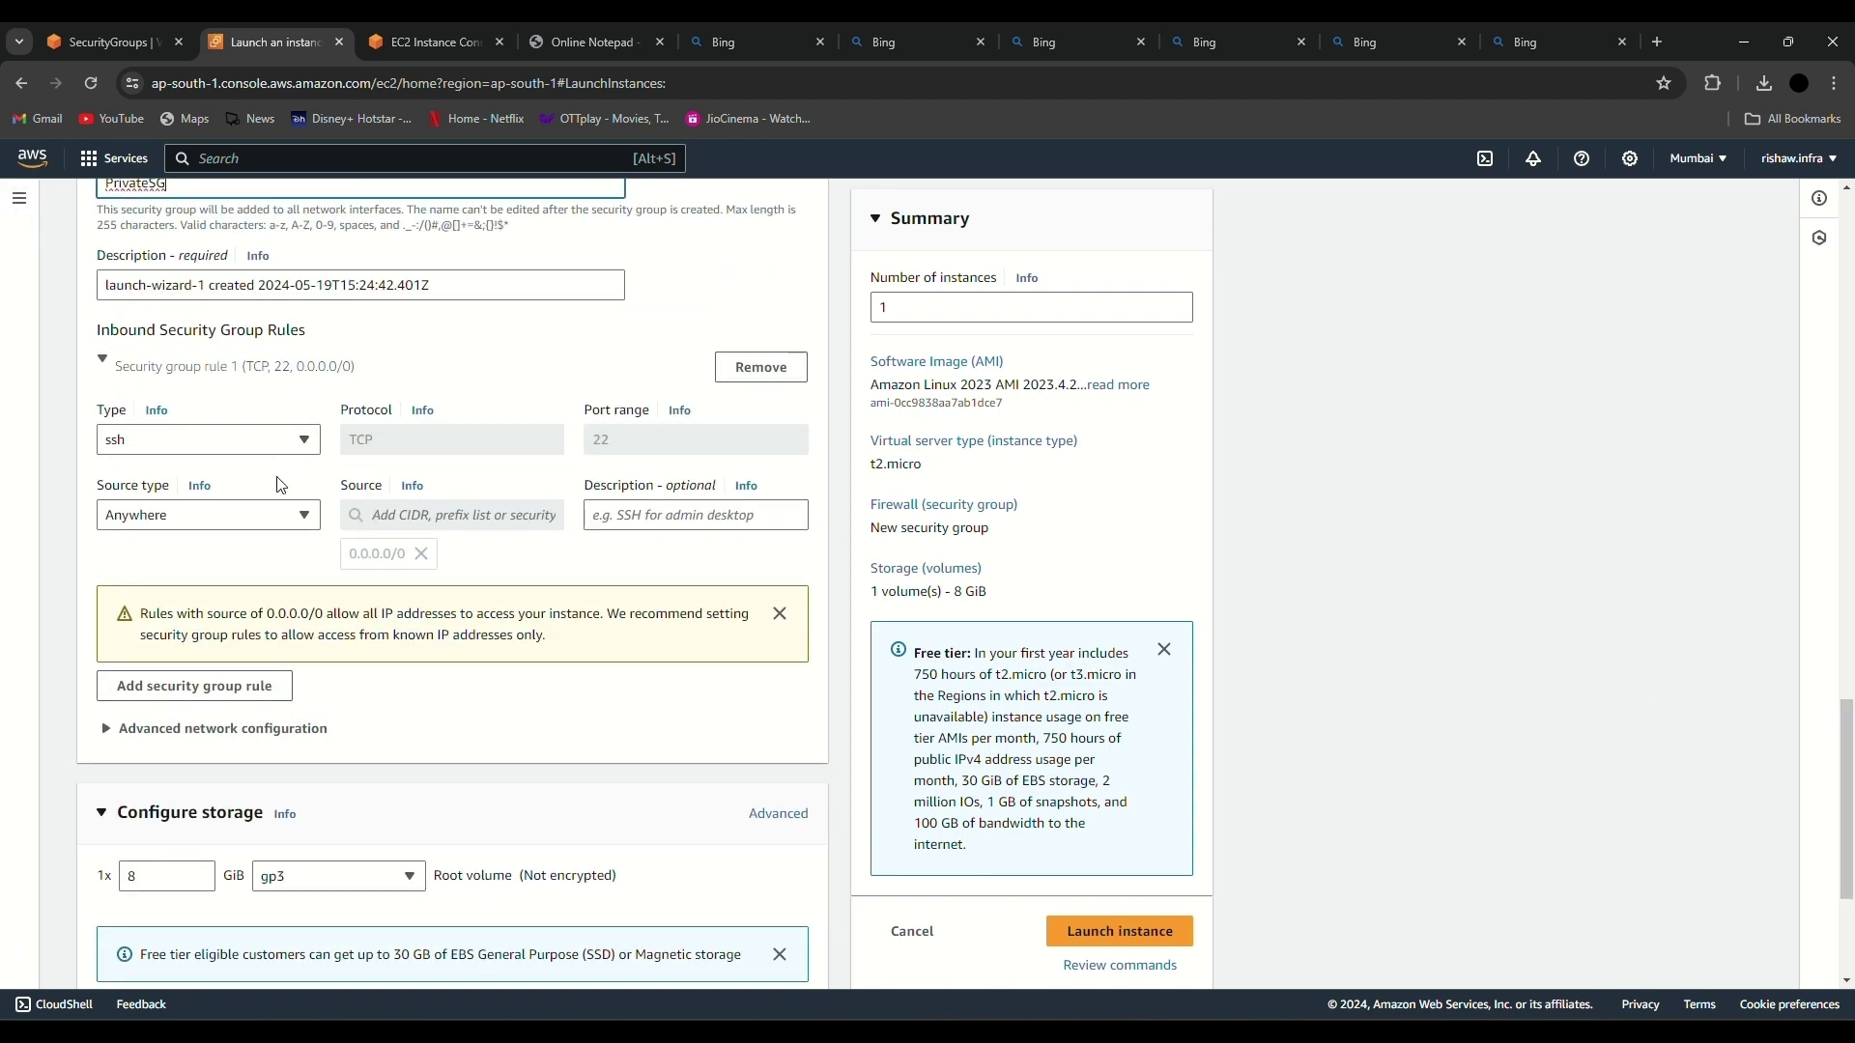
left_click(220, 514)
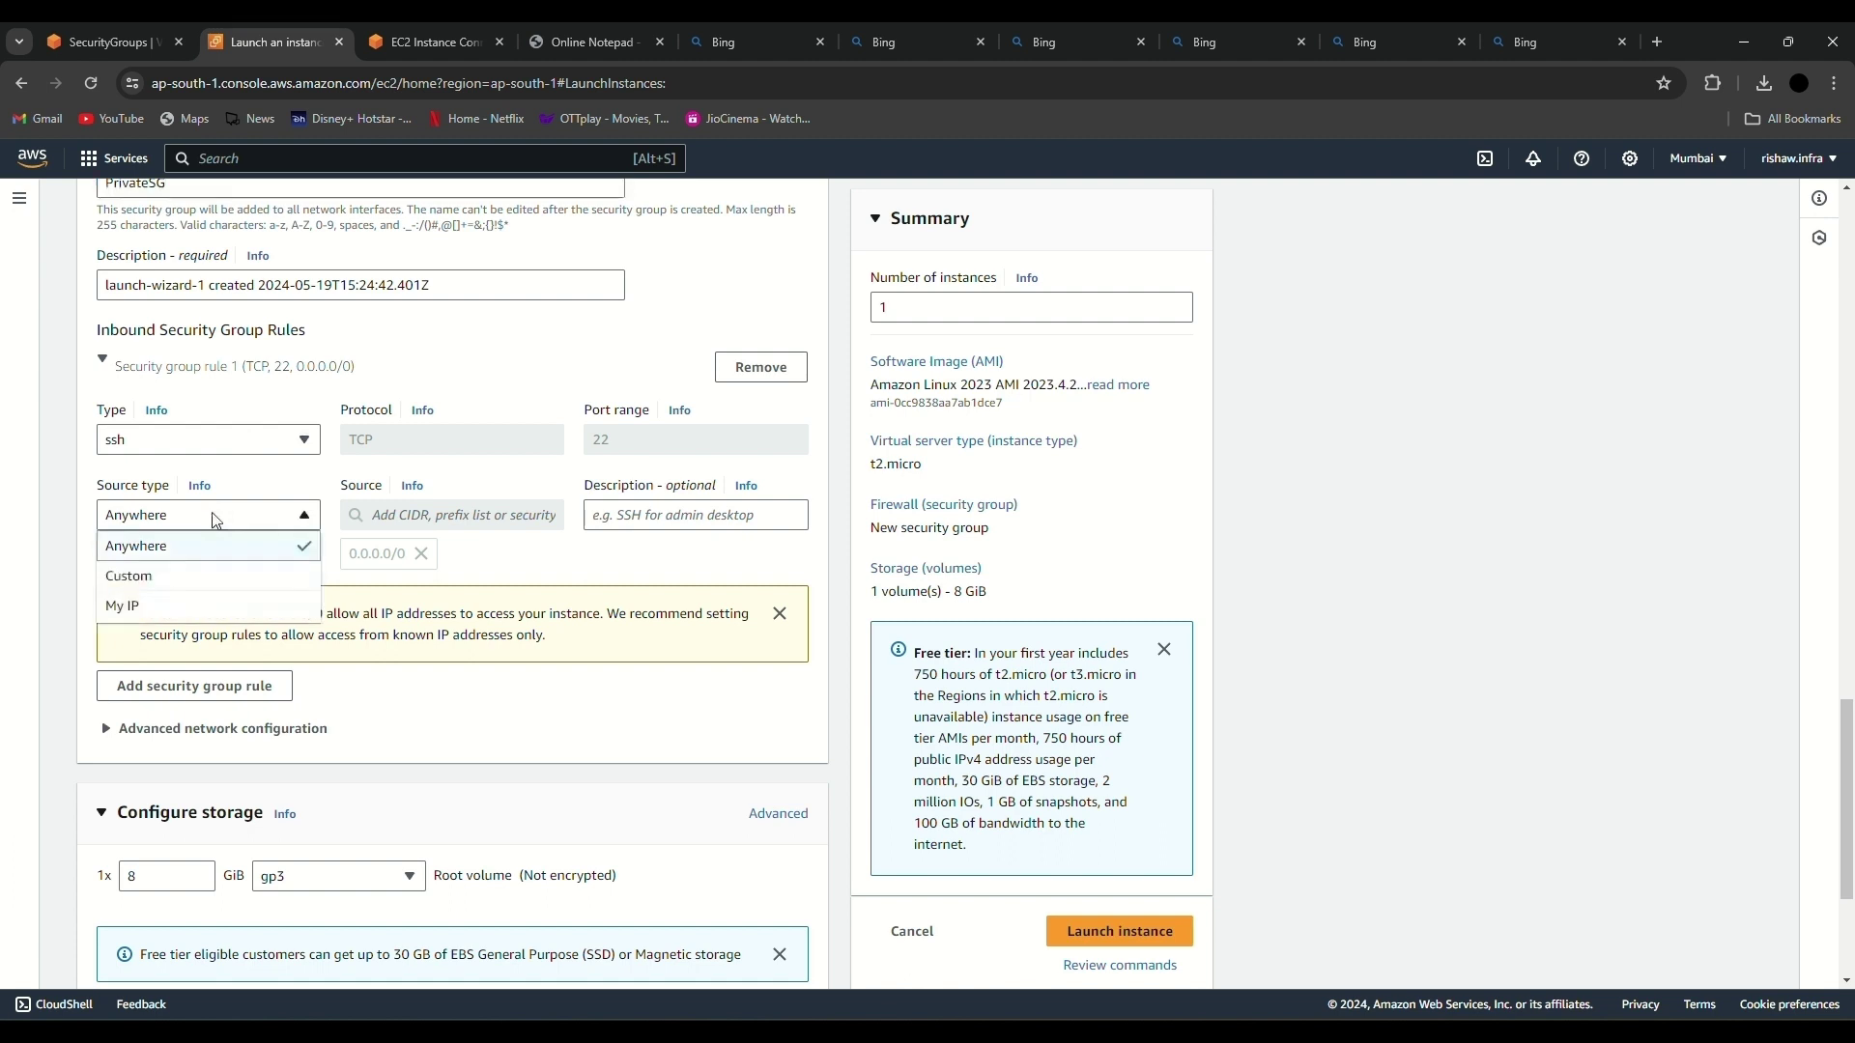
left_click(167, 574)
left_click(436, 503)
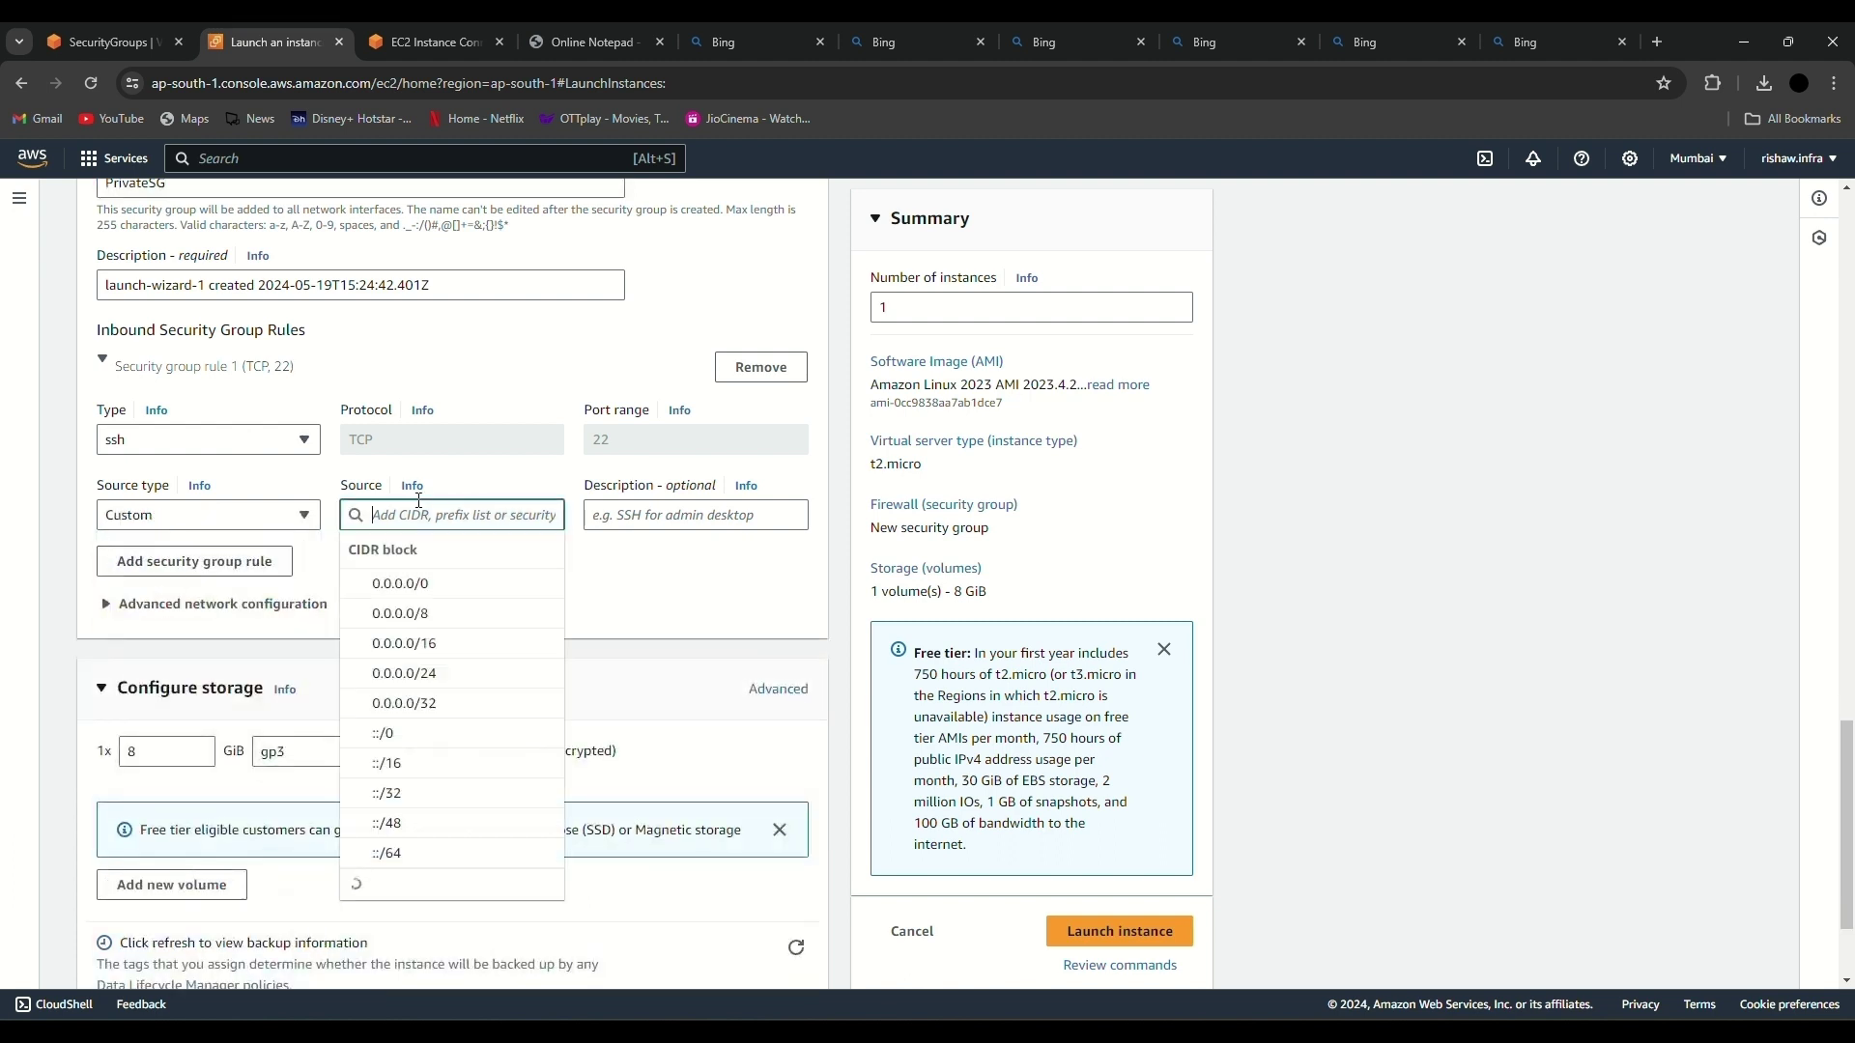
type("demo-sh")
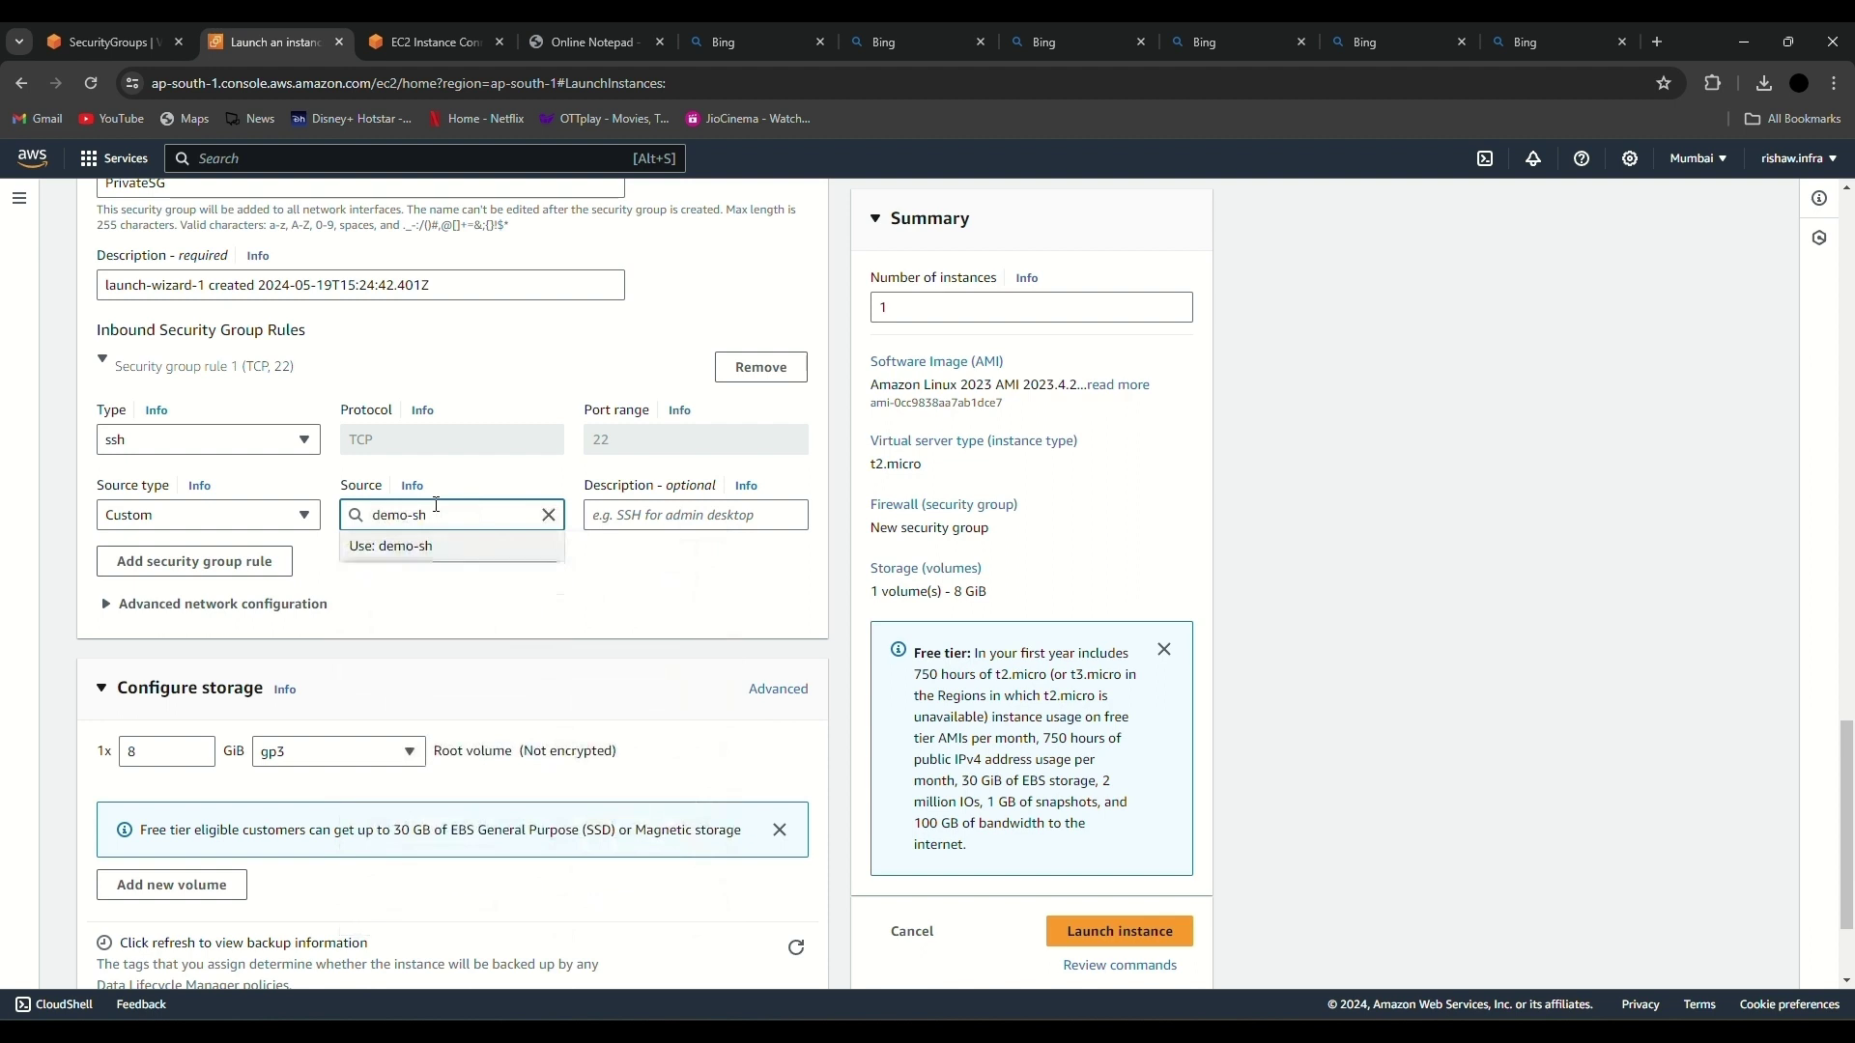
key("BackSpace")
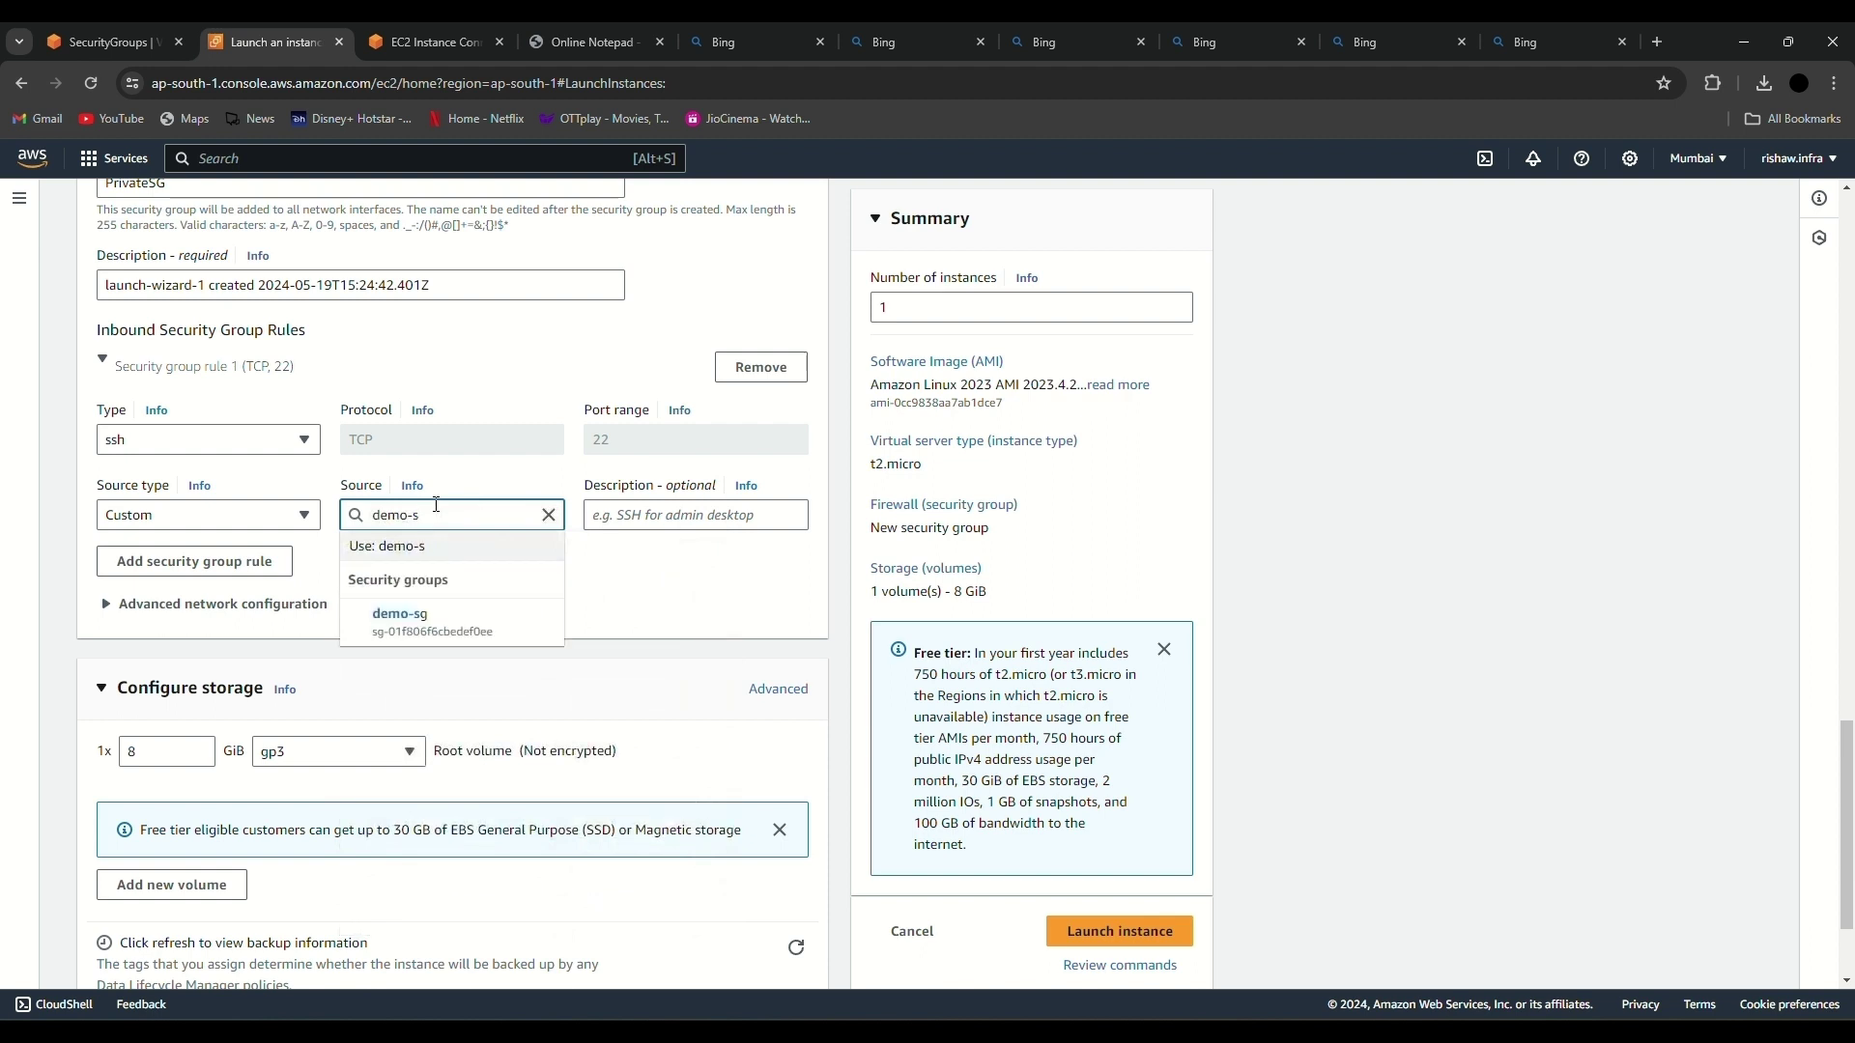
left_click(402, 620)
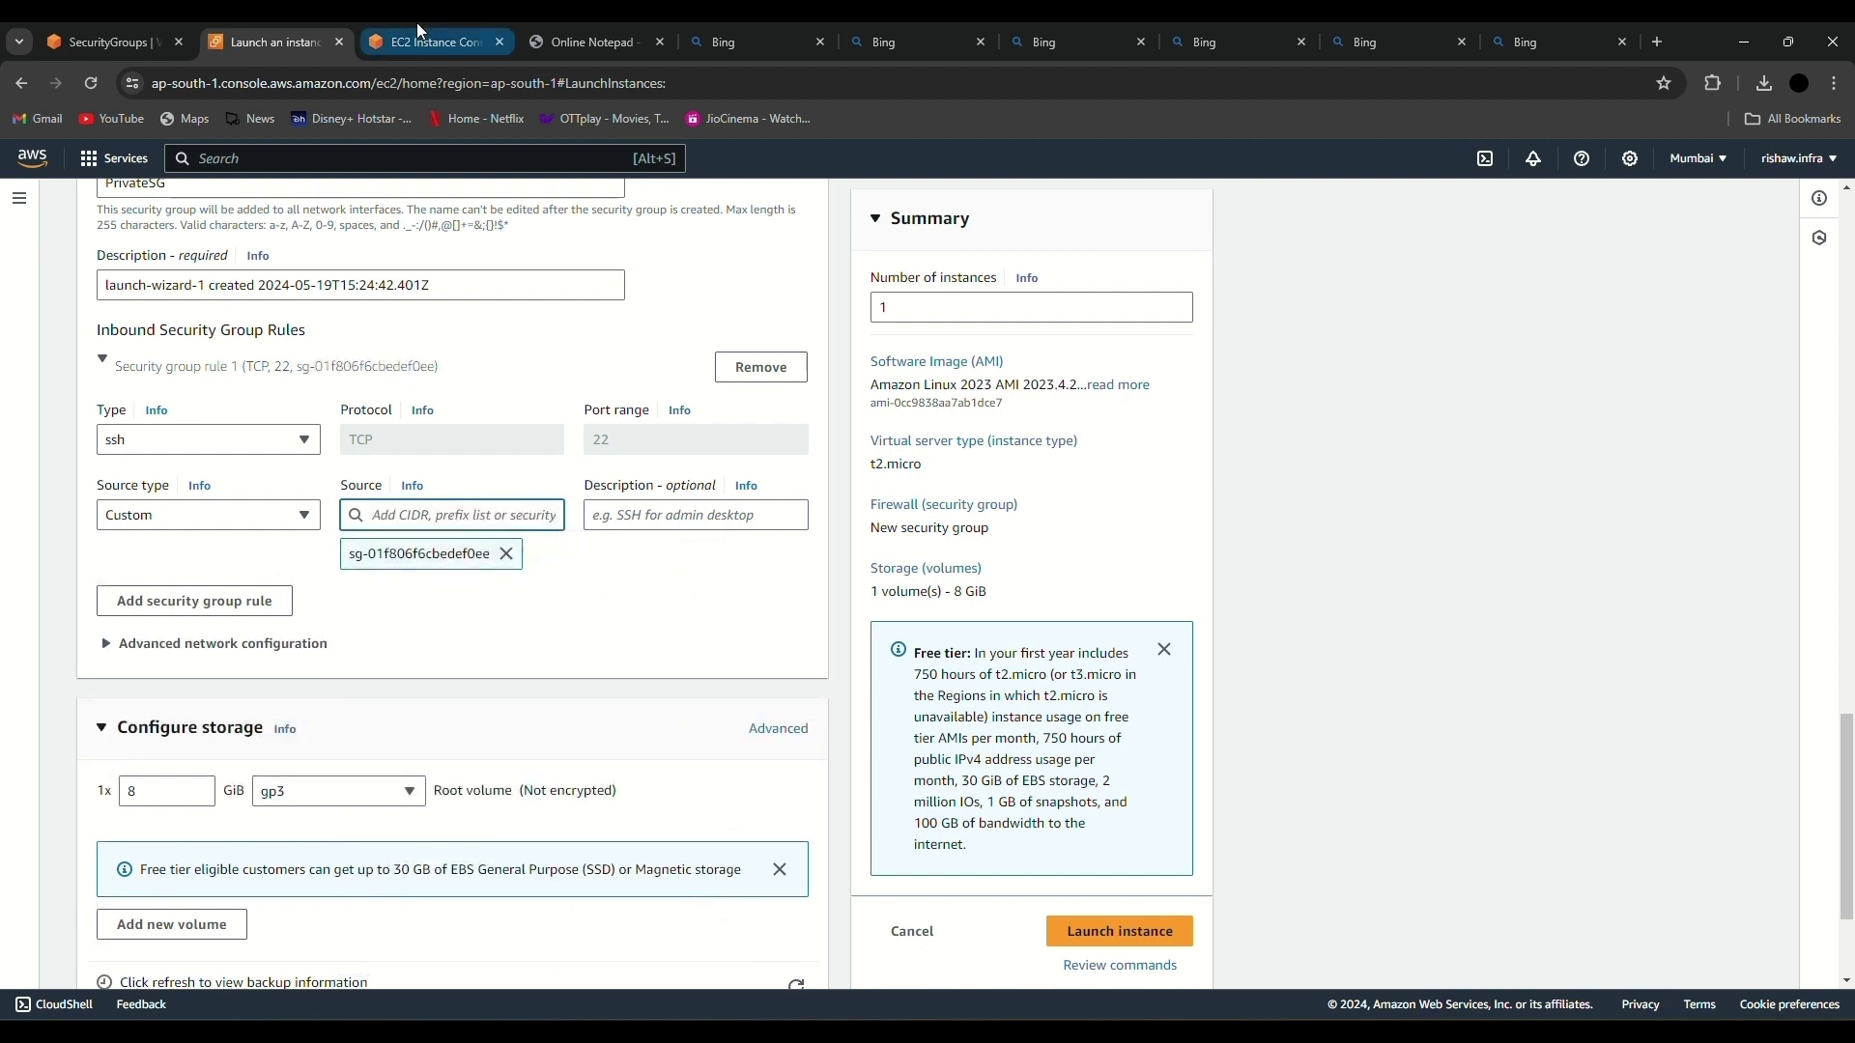
Step: Open the demo-sg security group in the VPC console and examine its inbound rules, including port range and source
left_click(111, 42)
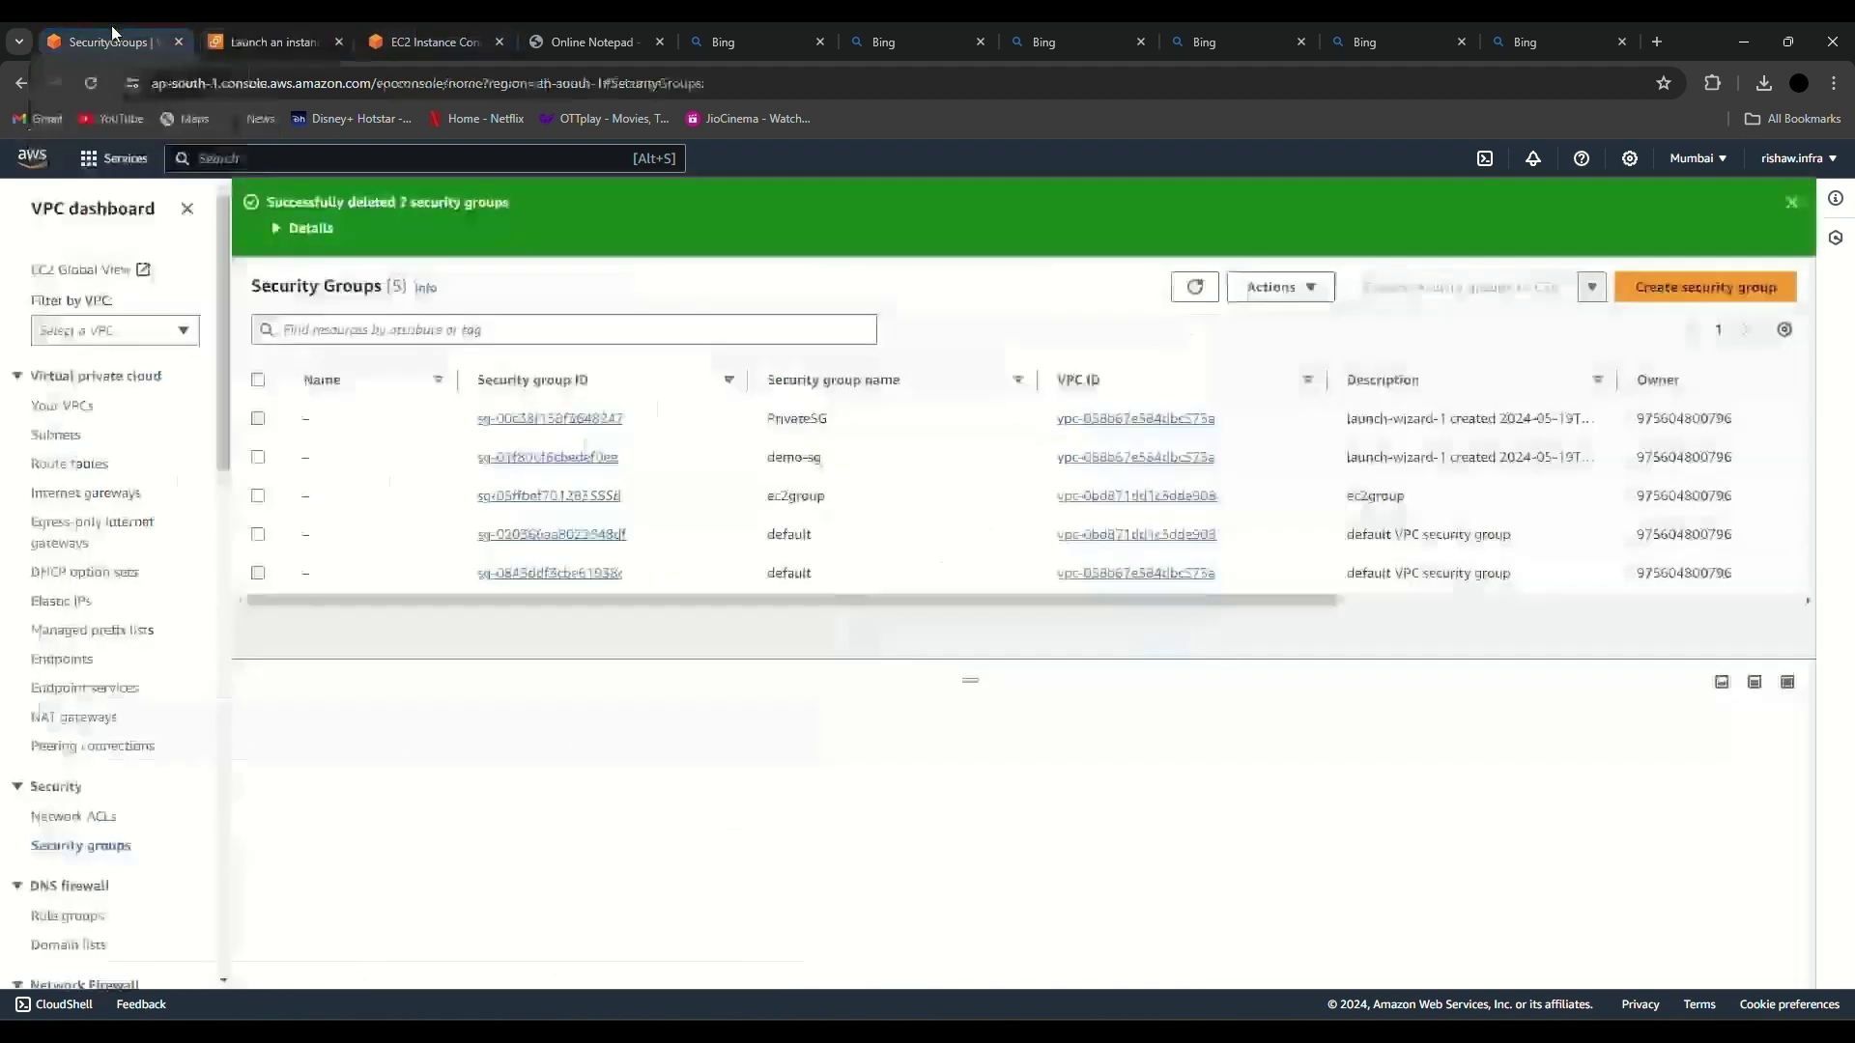
left_click(580, 457)
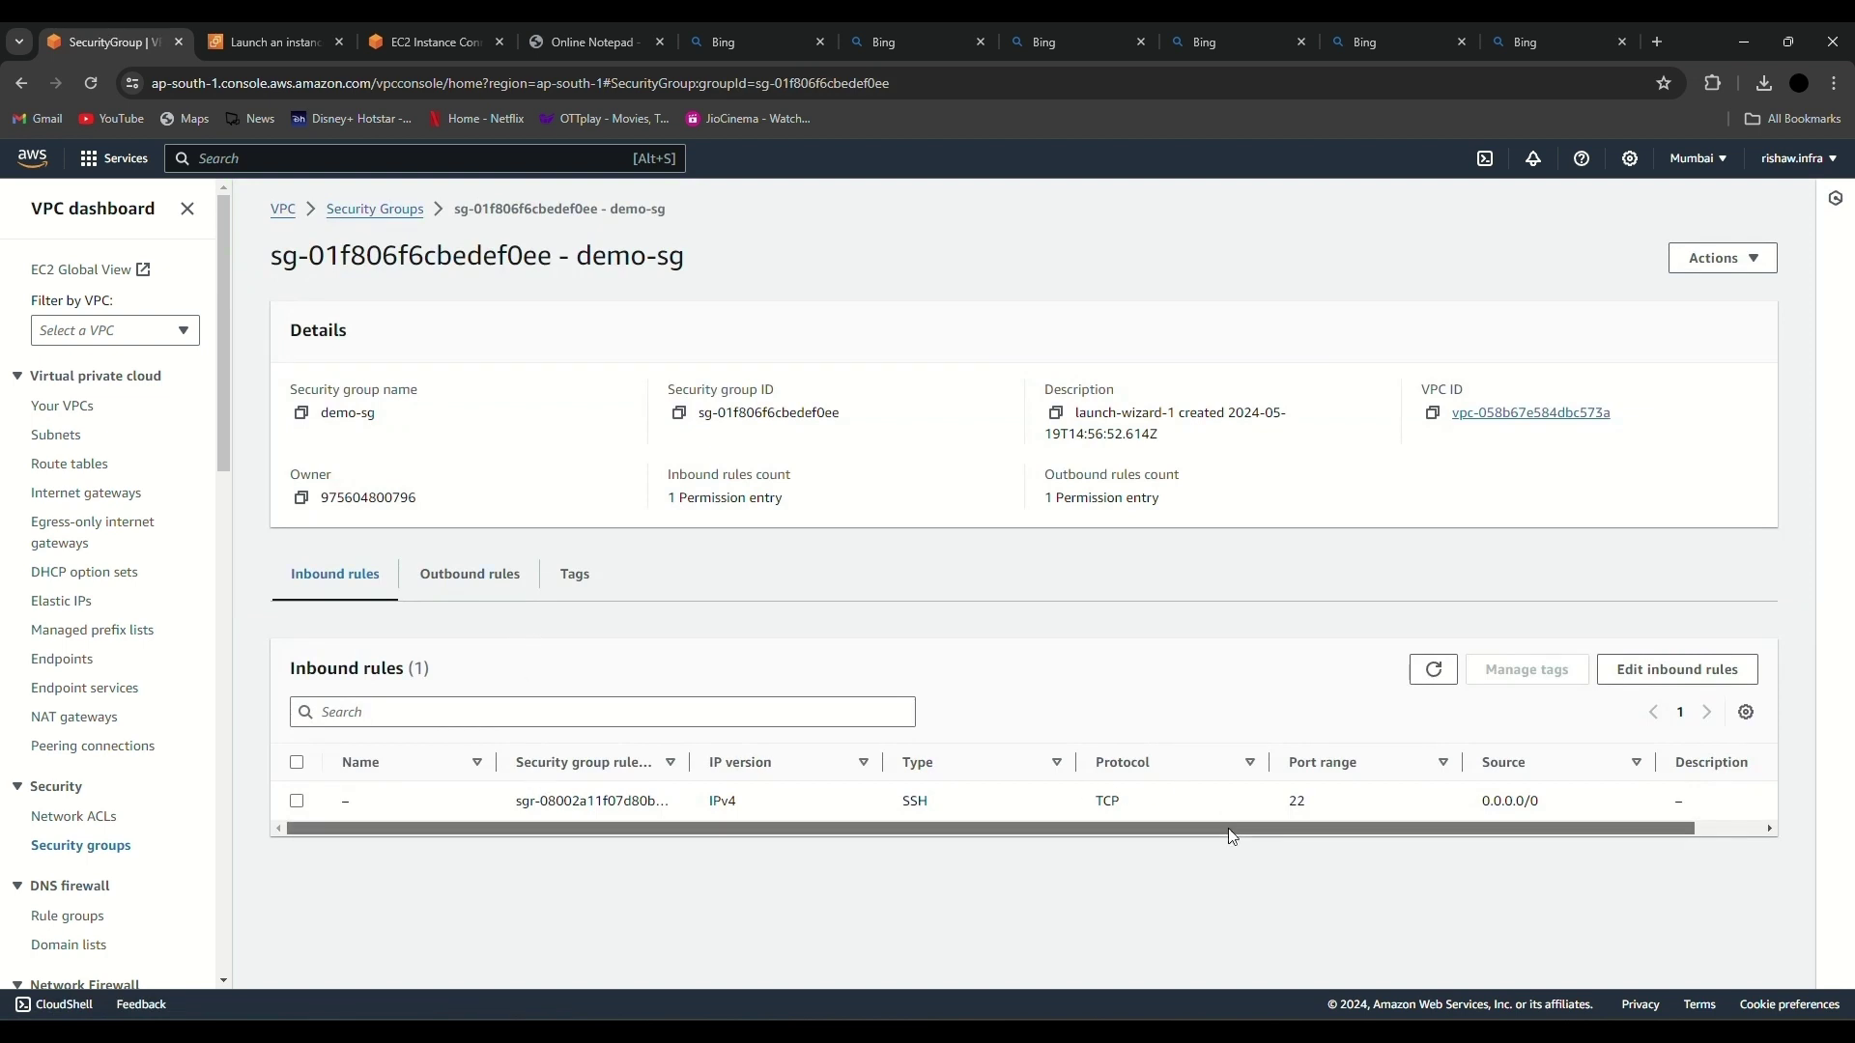
left_click_drag(1231, 830, 1281, 832)
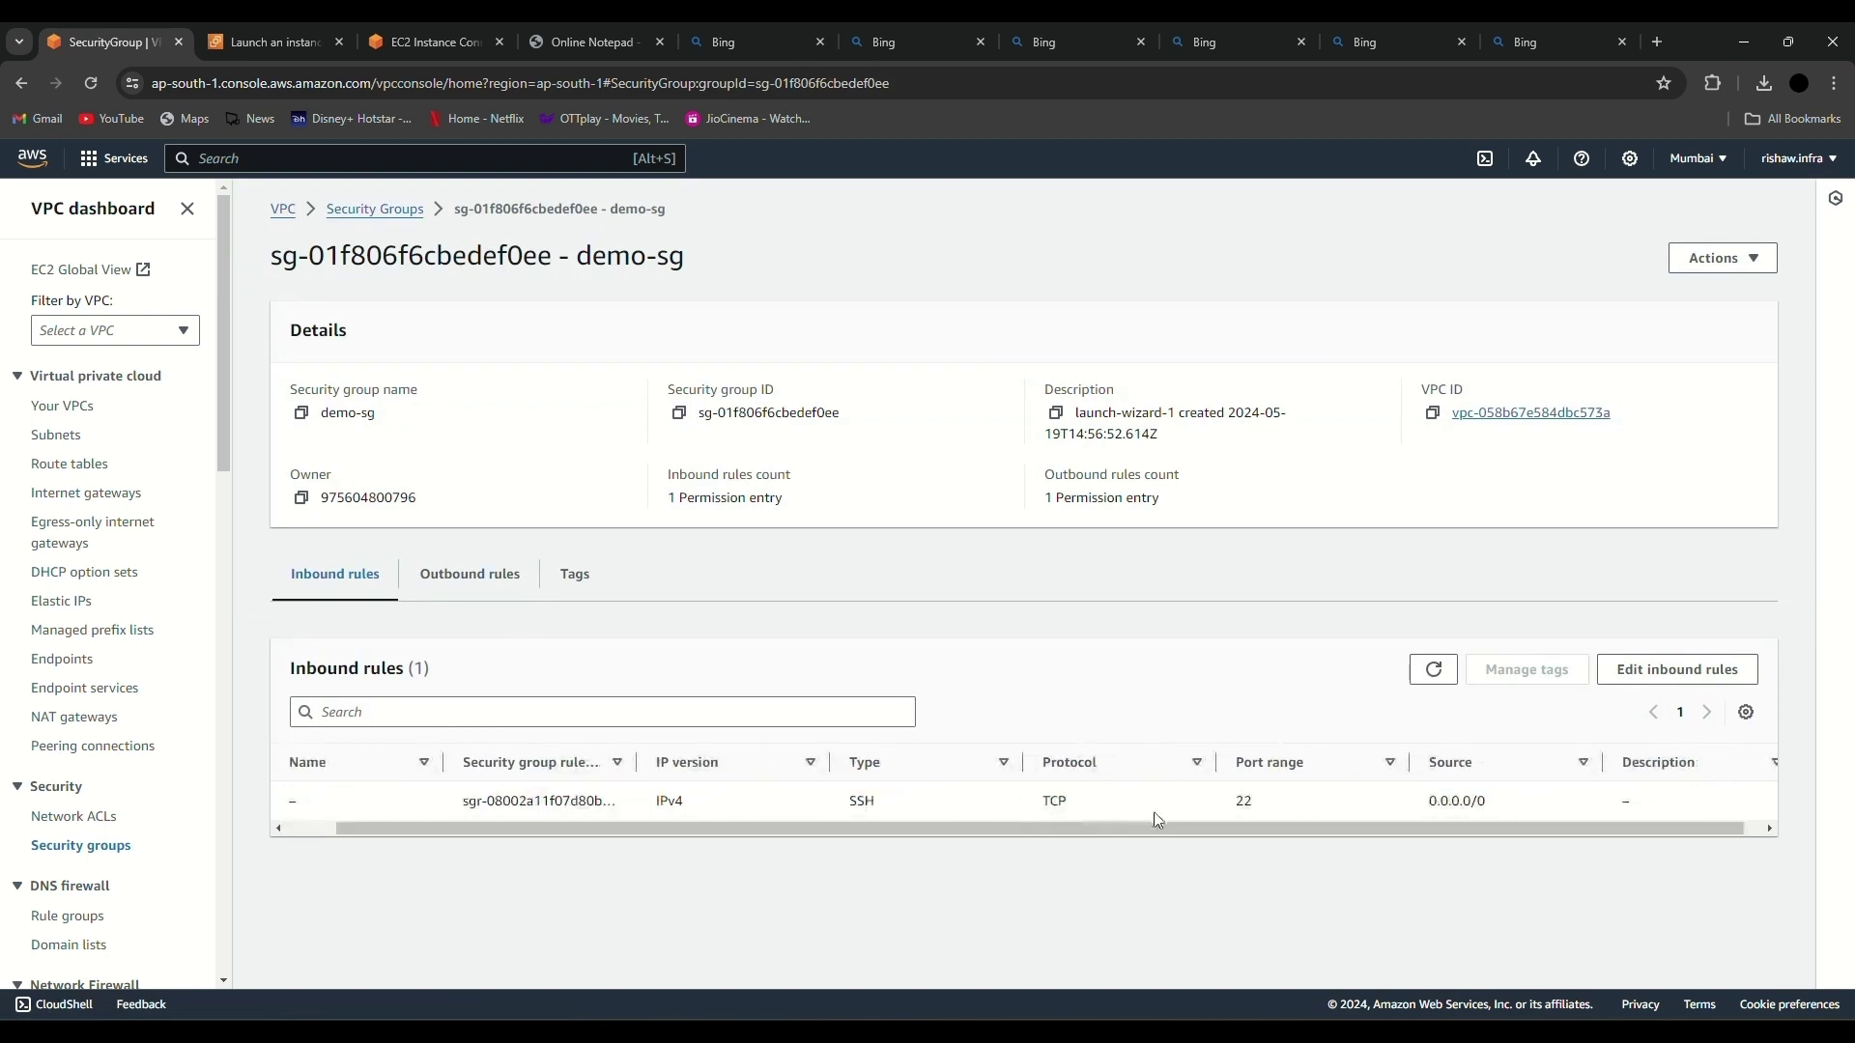
scroll(1468, 829, "right", 1)
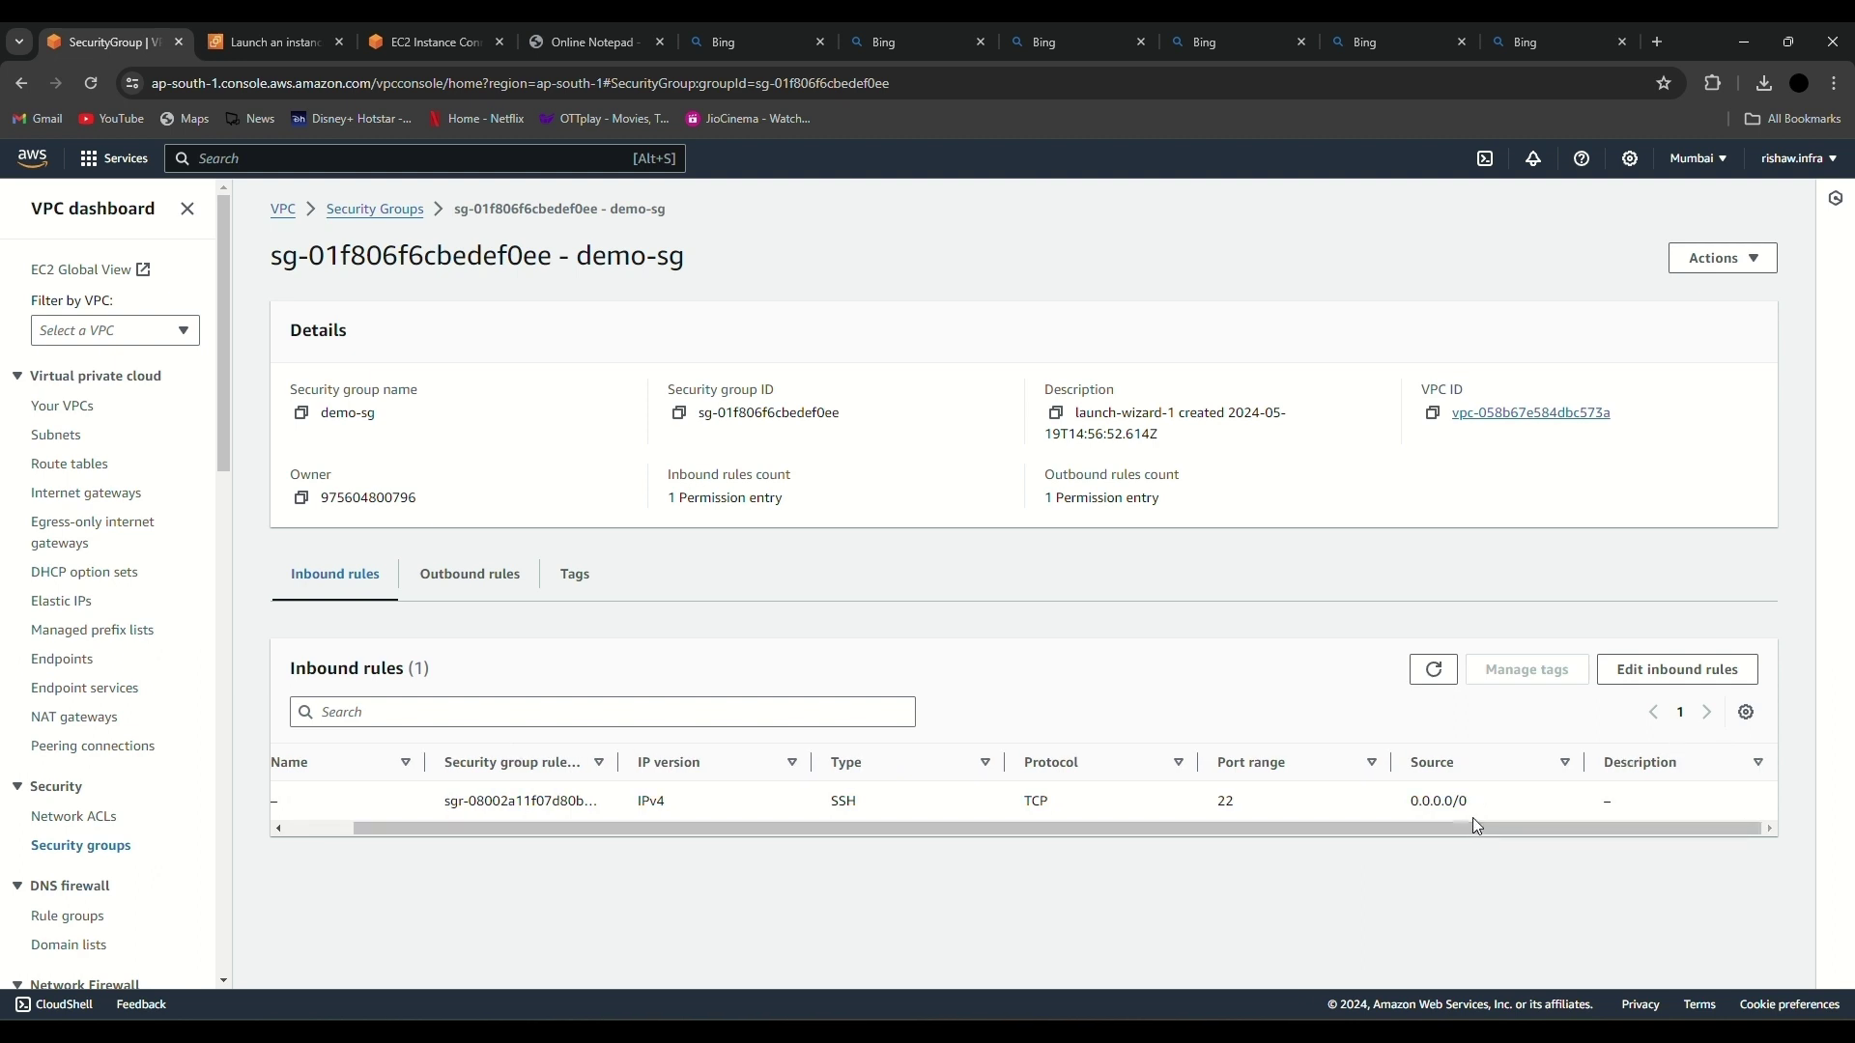
left_click_drag(1402, 822, 1333, 823)
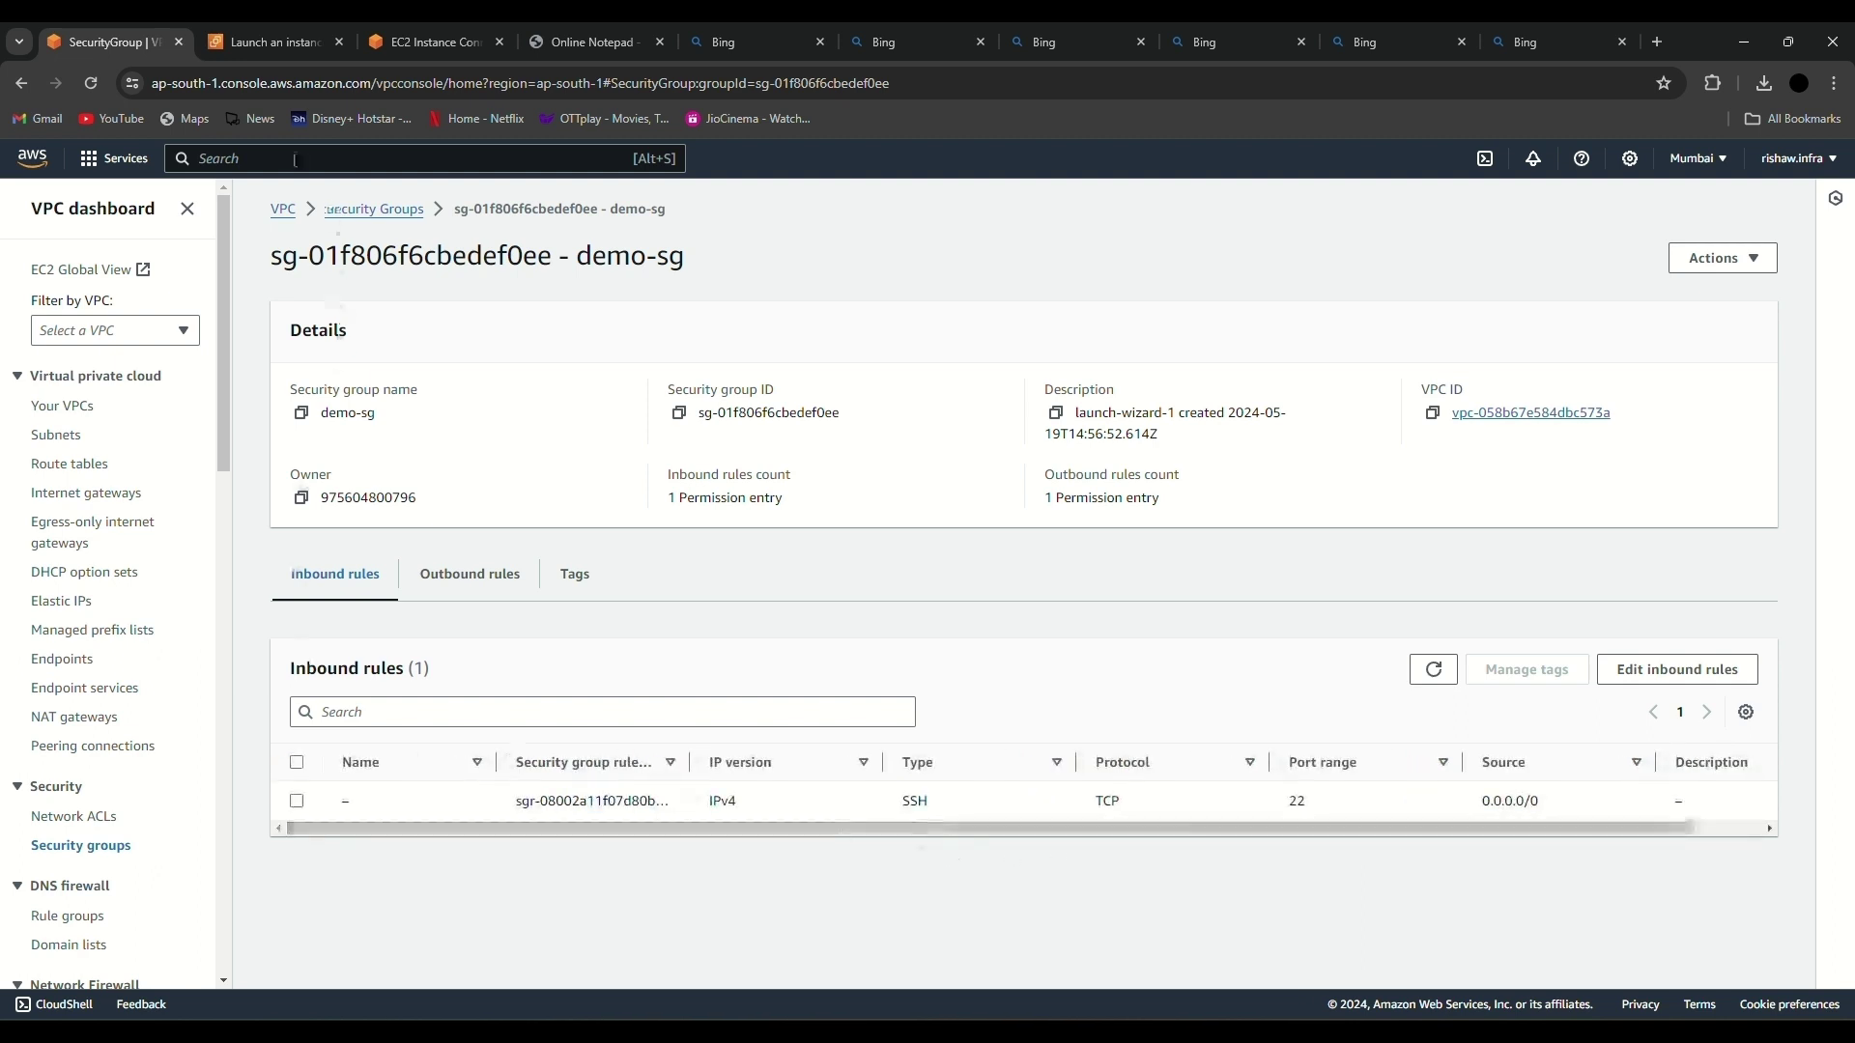
Step: Close the old bastion-host terminal session and launch the private instance with the demo-sg security group as its SSH source
left_click(448, 40)
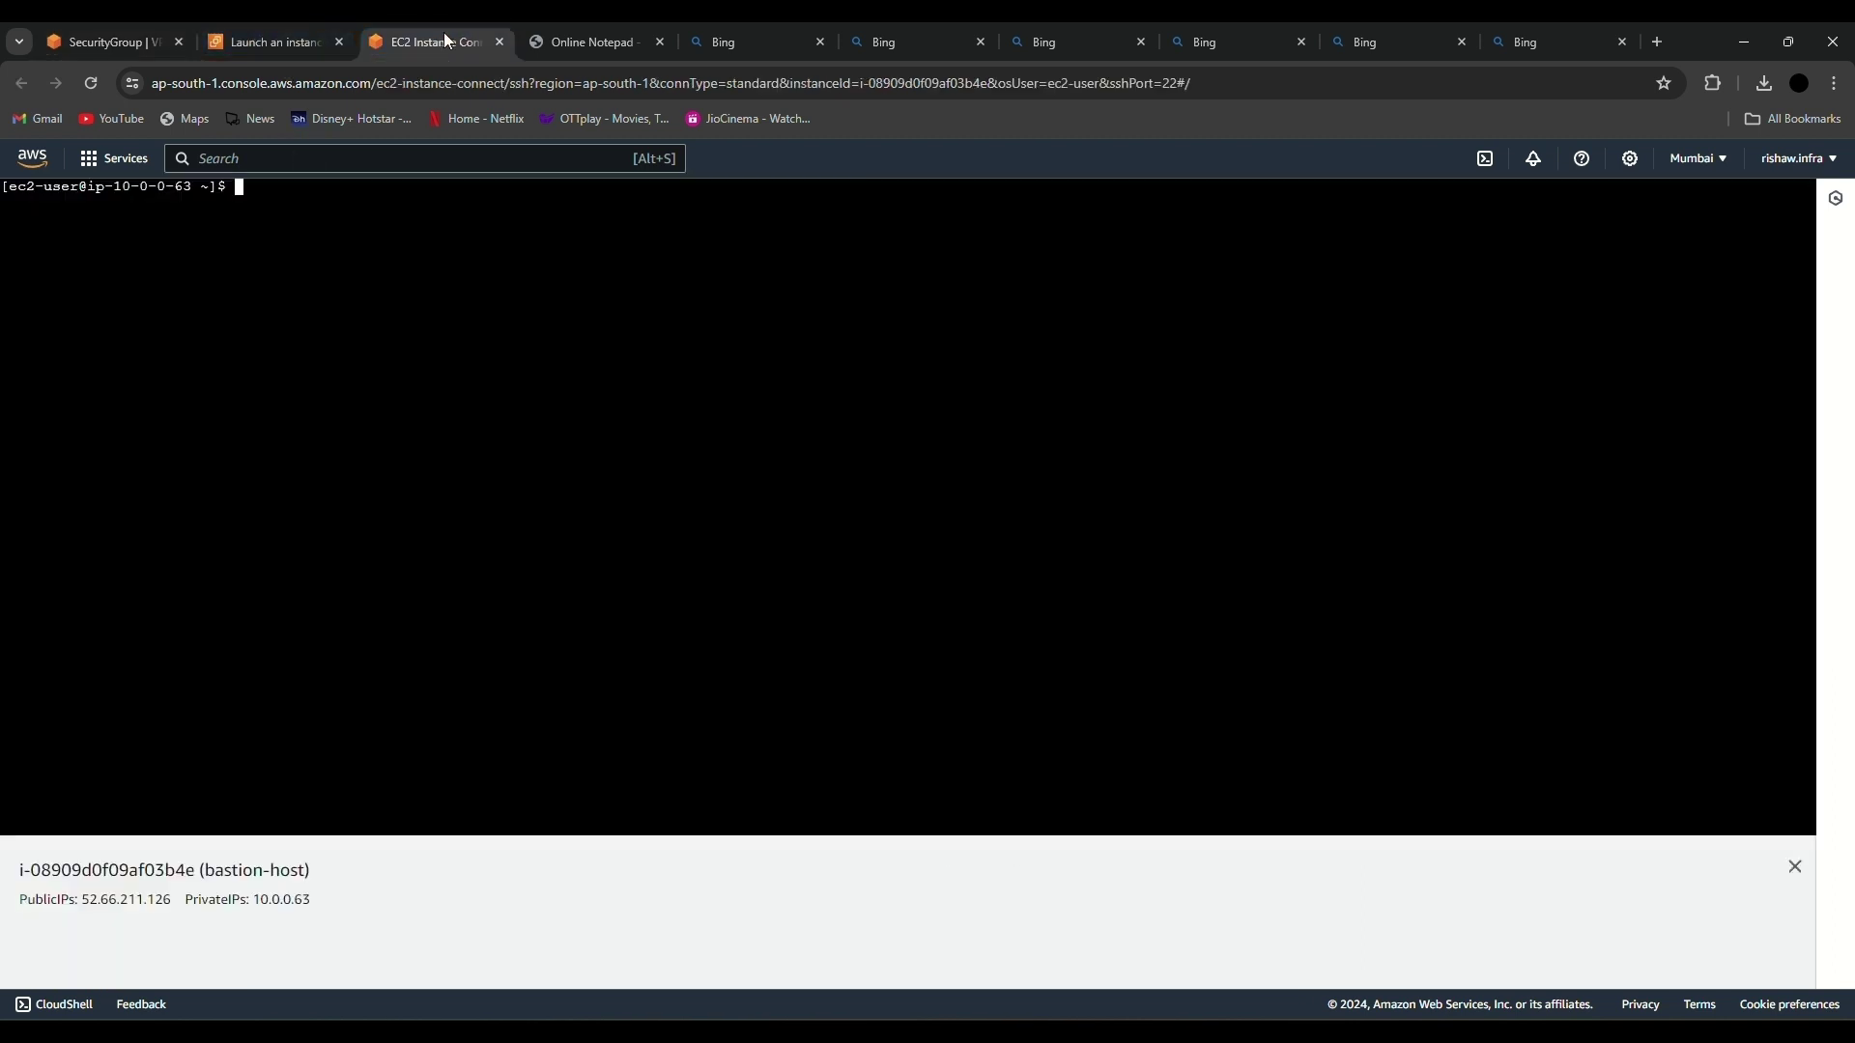
left_click(145, 40)
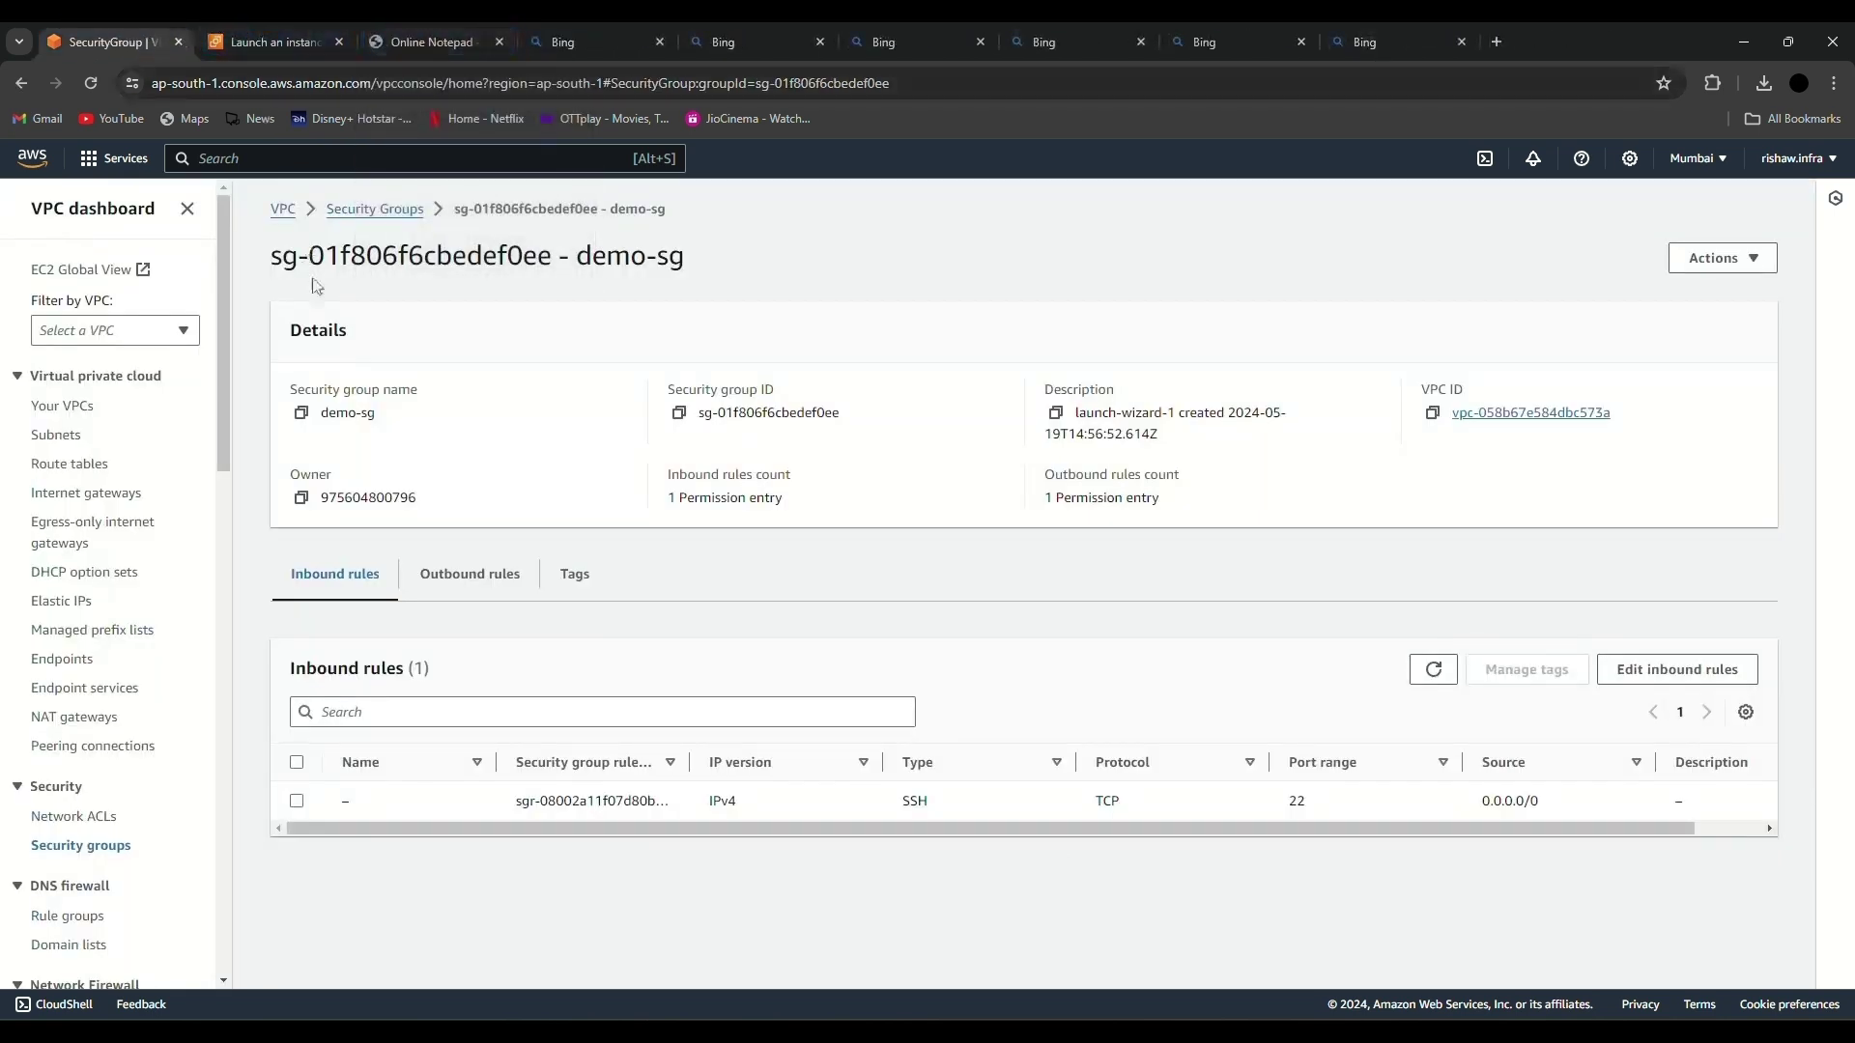
left_click(294, 42)
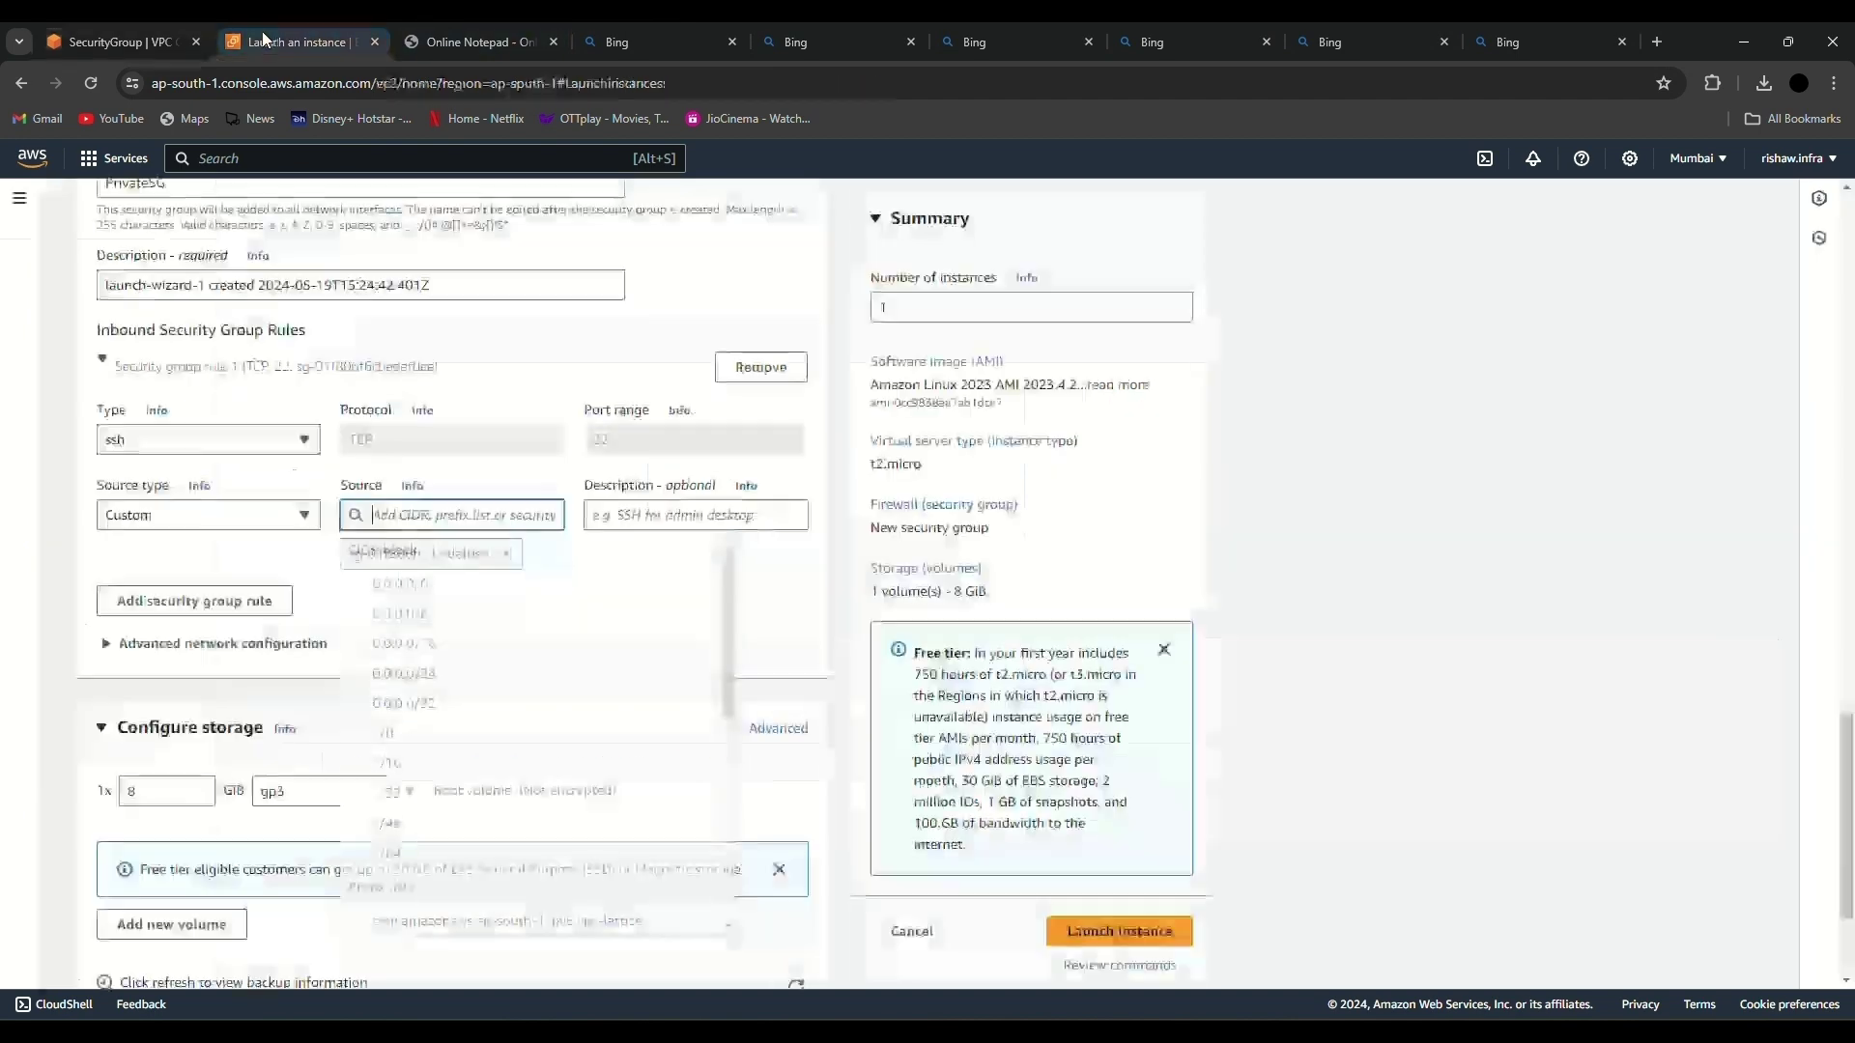
key("ctrl+v")
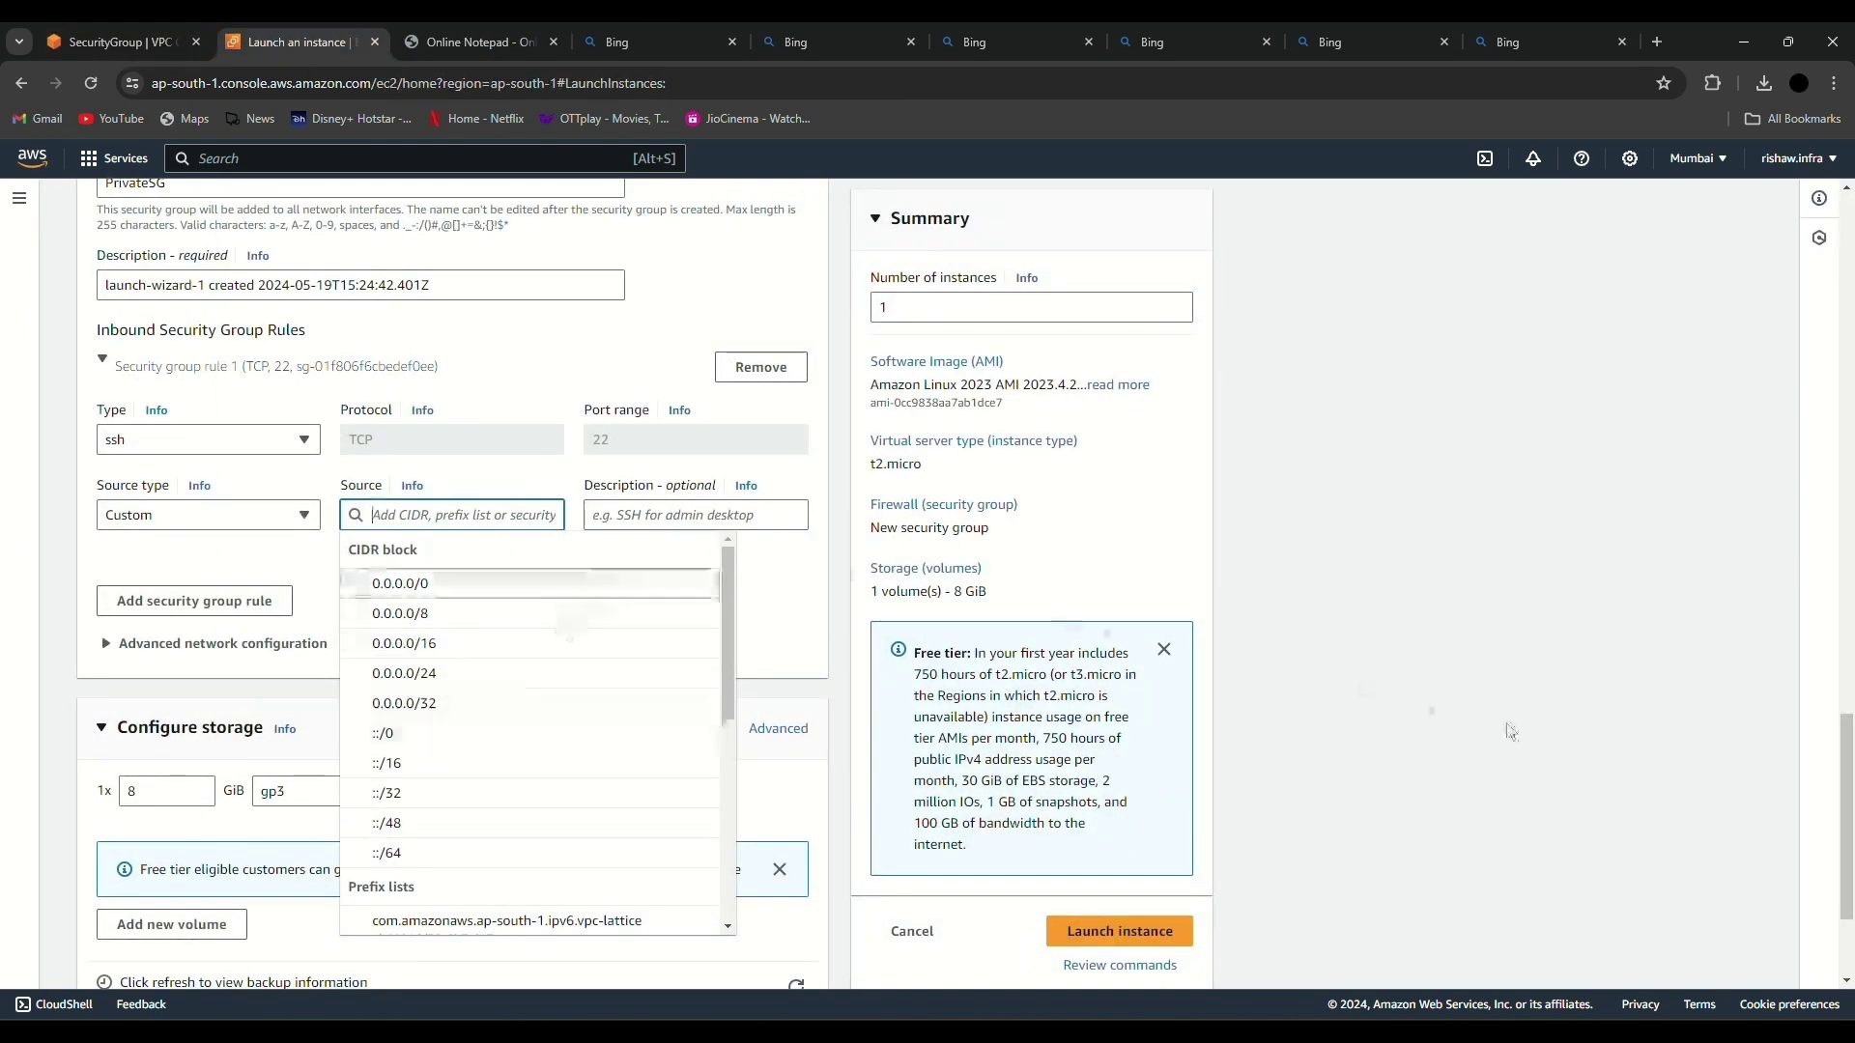
key("Return")
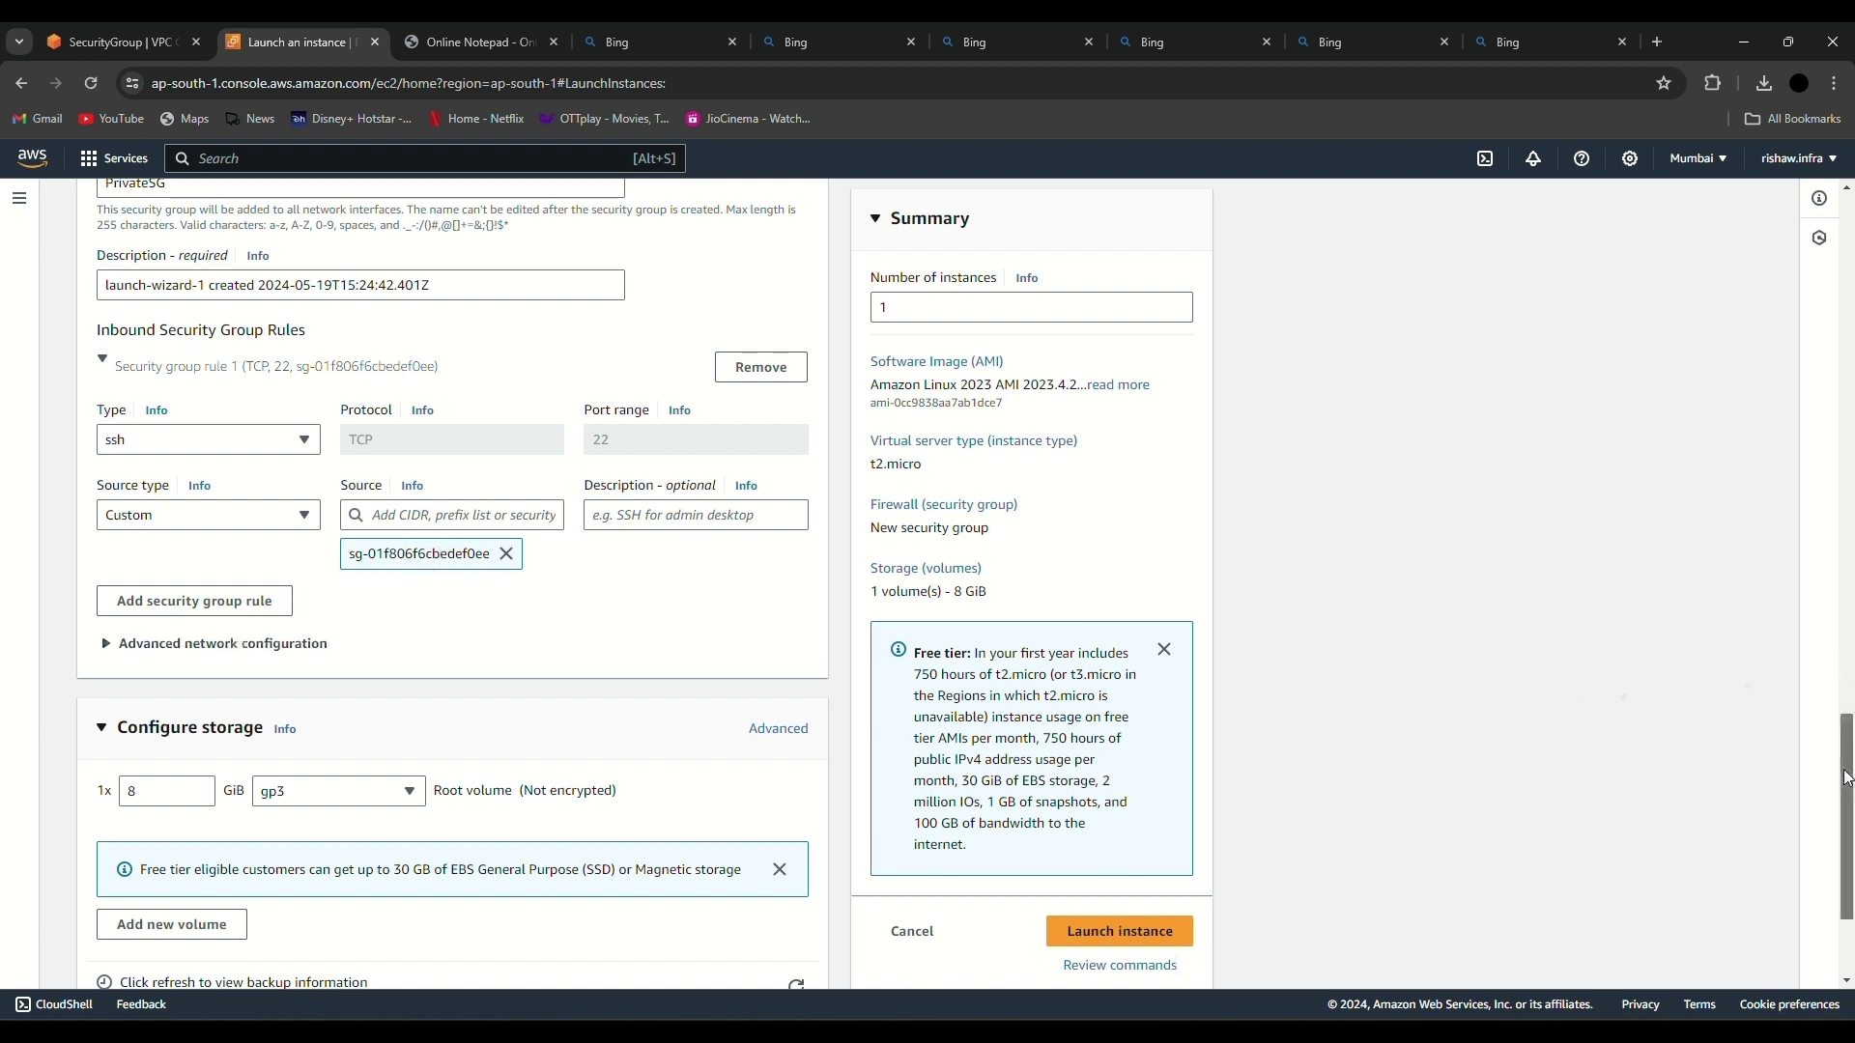
scroll(1847, 778, "down", 2)
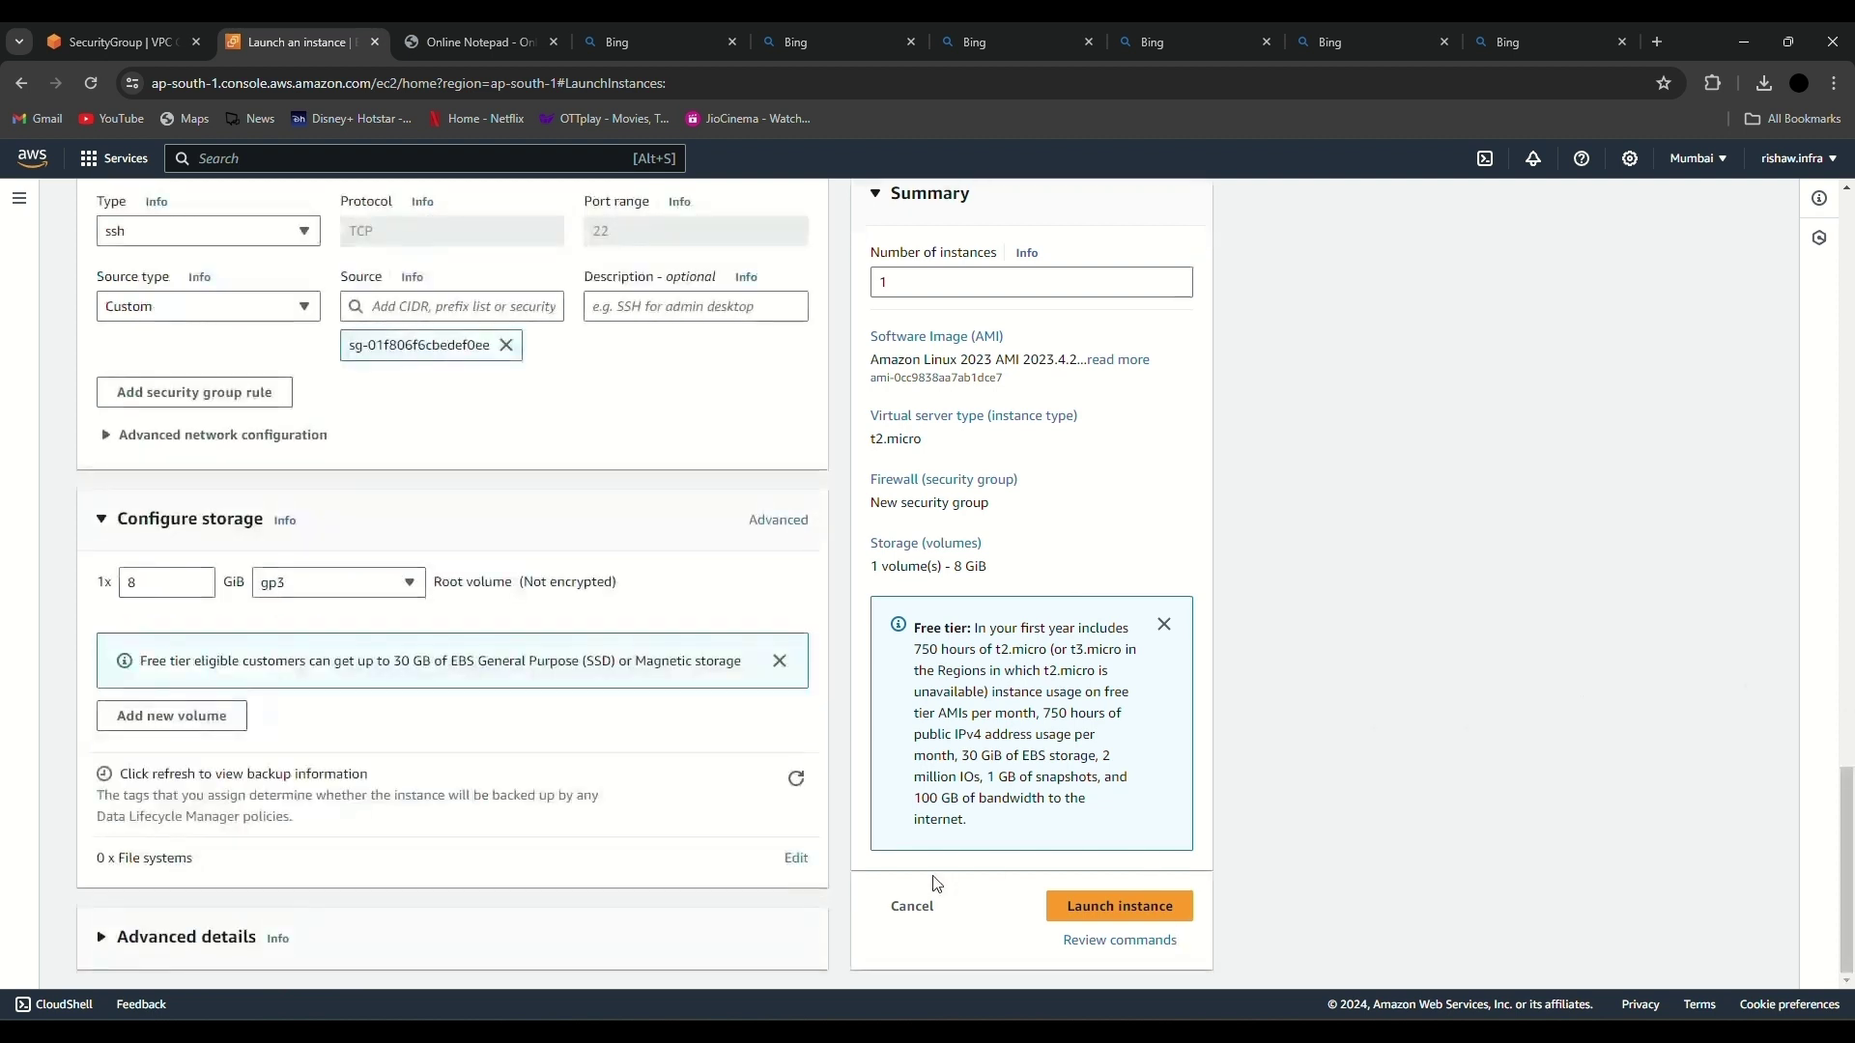
left_click(1086, 913)
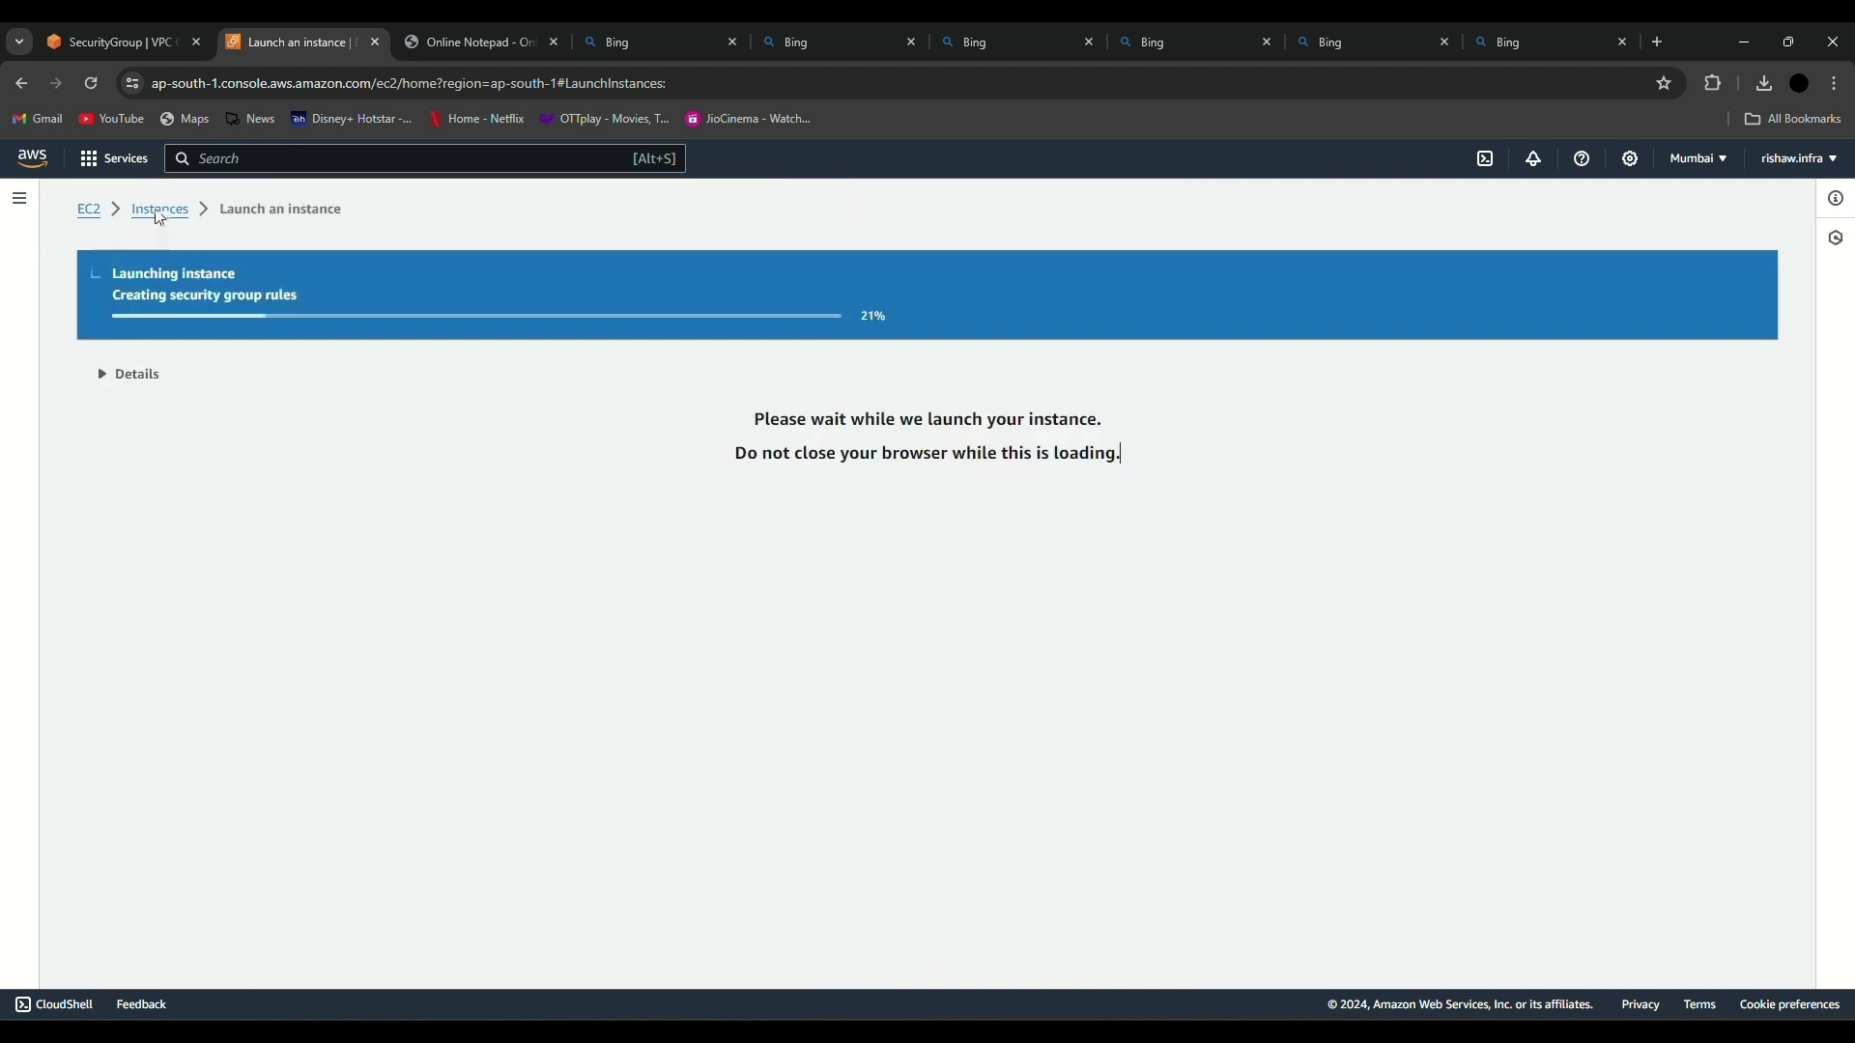
Step: Open the EC2 instances list and examine BastionHost's inbound security rules, including the port range and source
left_click(160, 213)
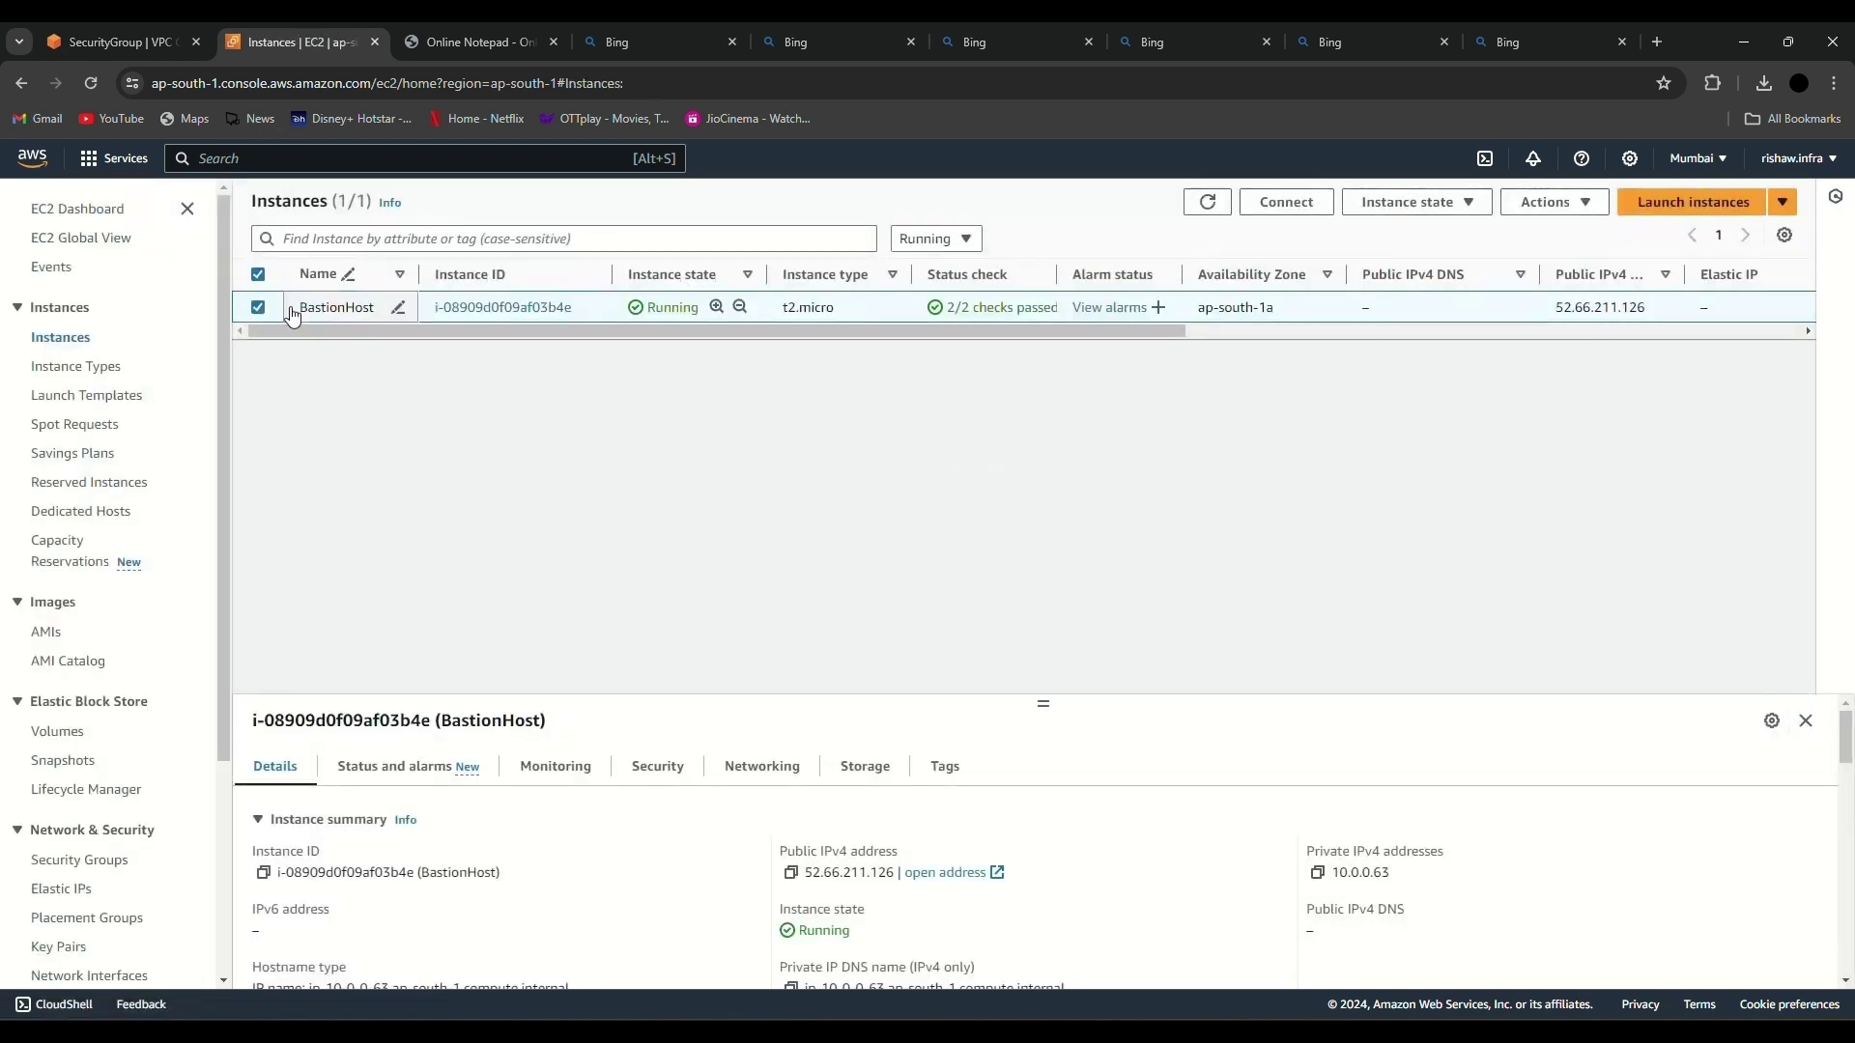
left_click(1207, 201)
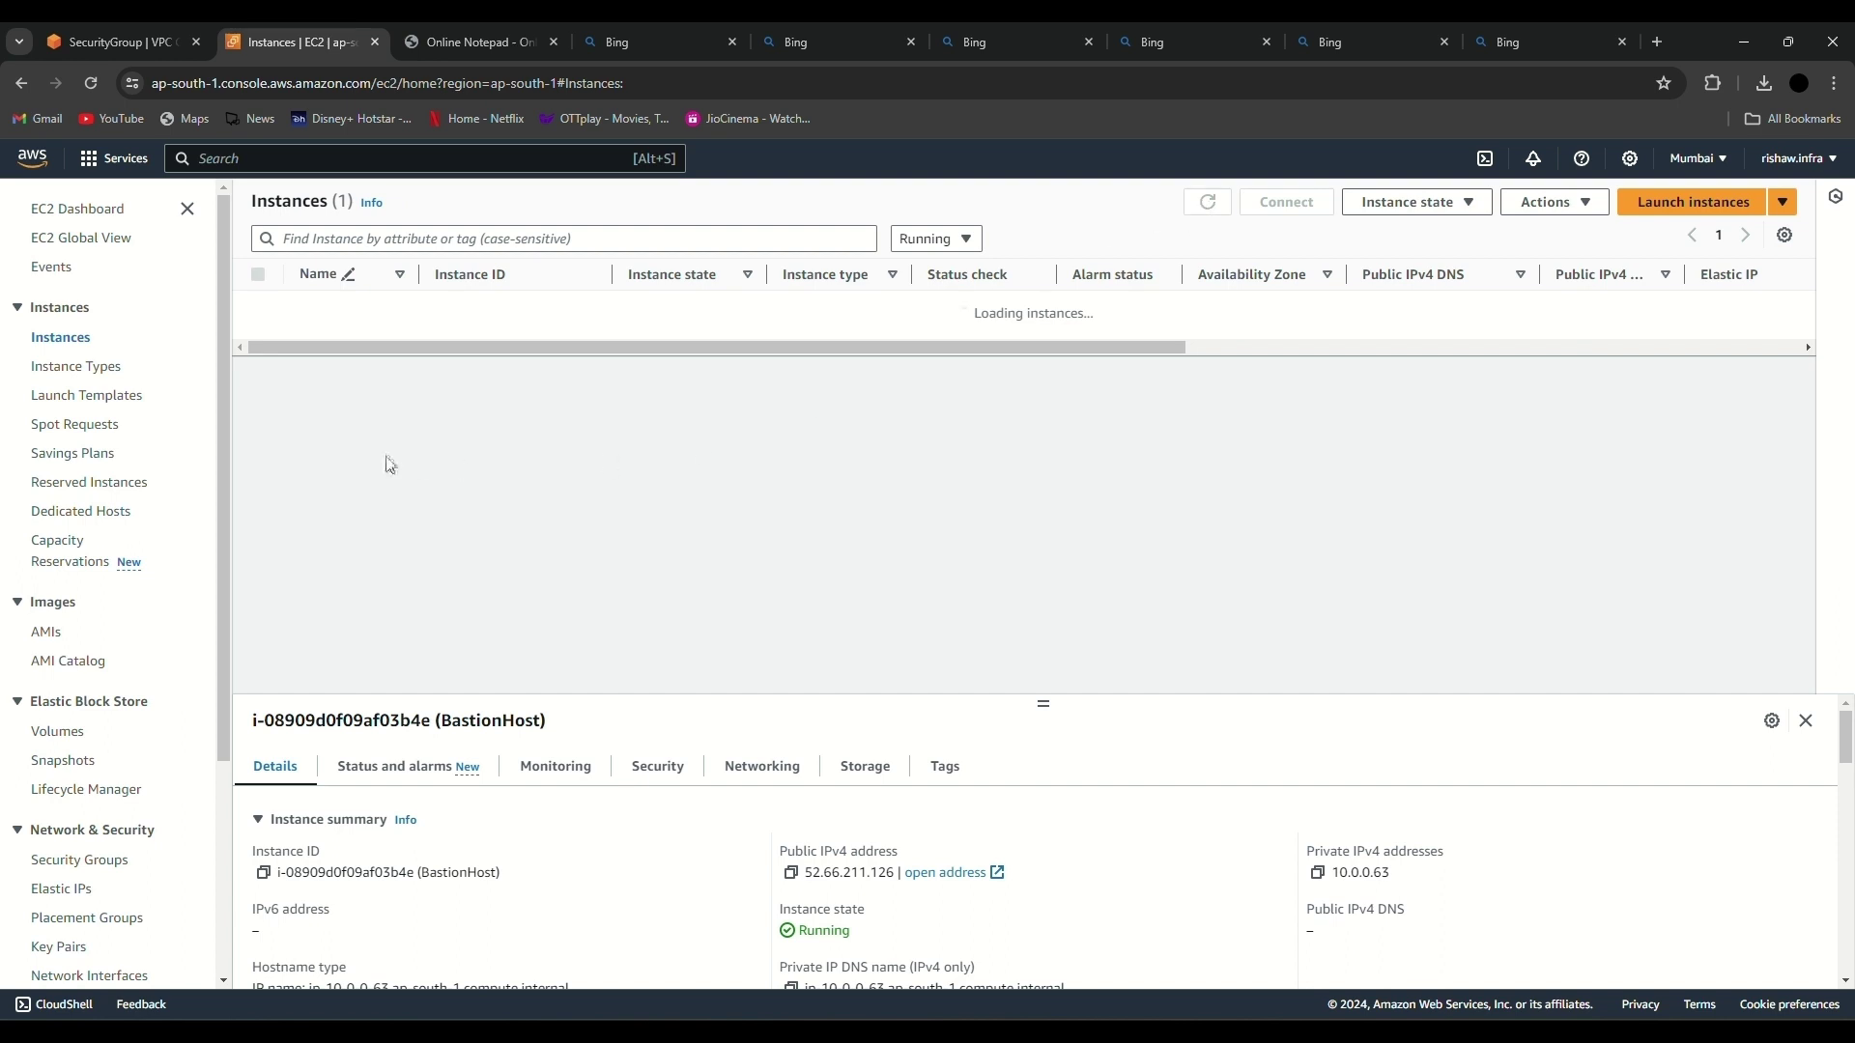
left_click(322, 316)
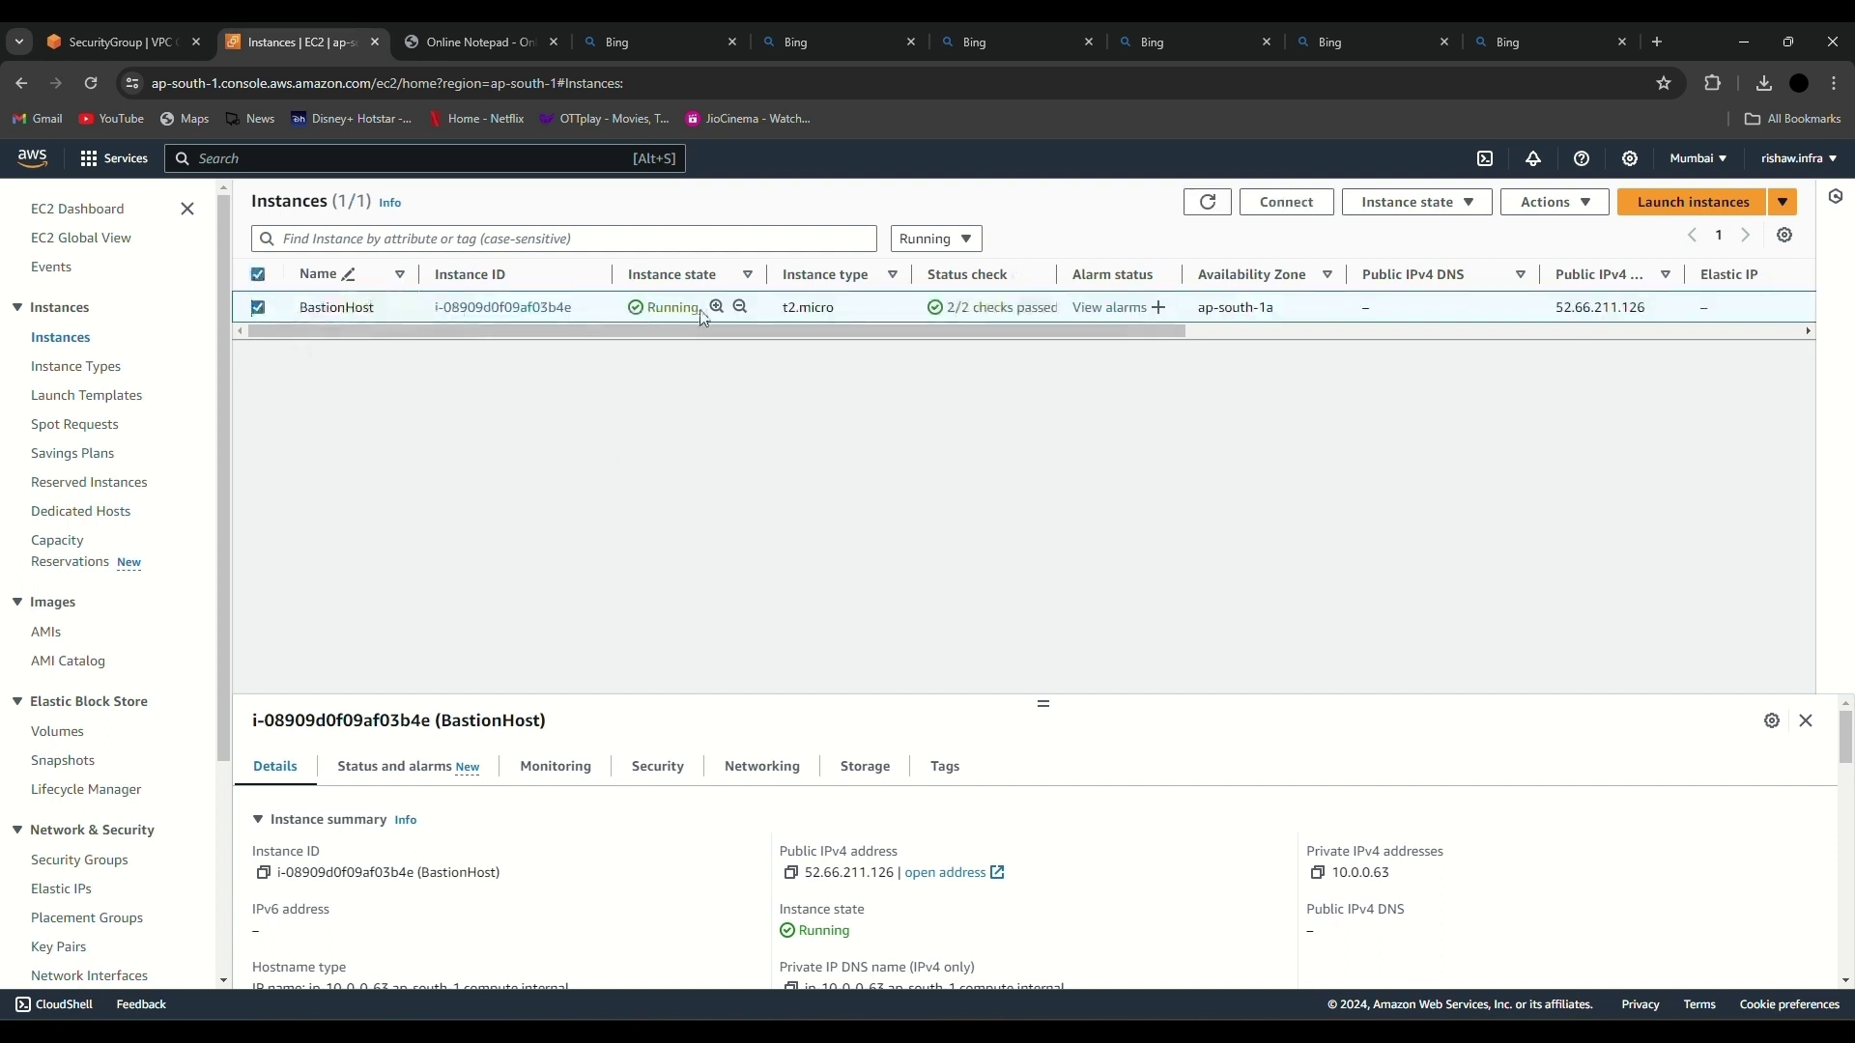
left_click(649, 768)
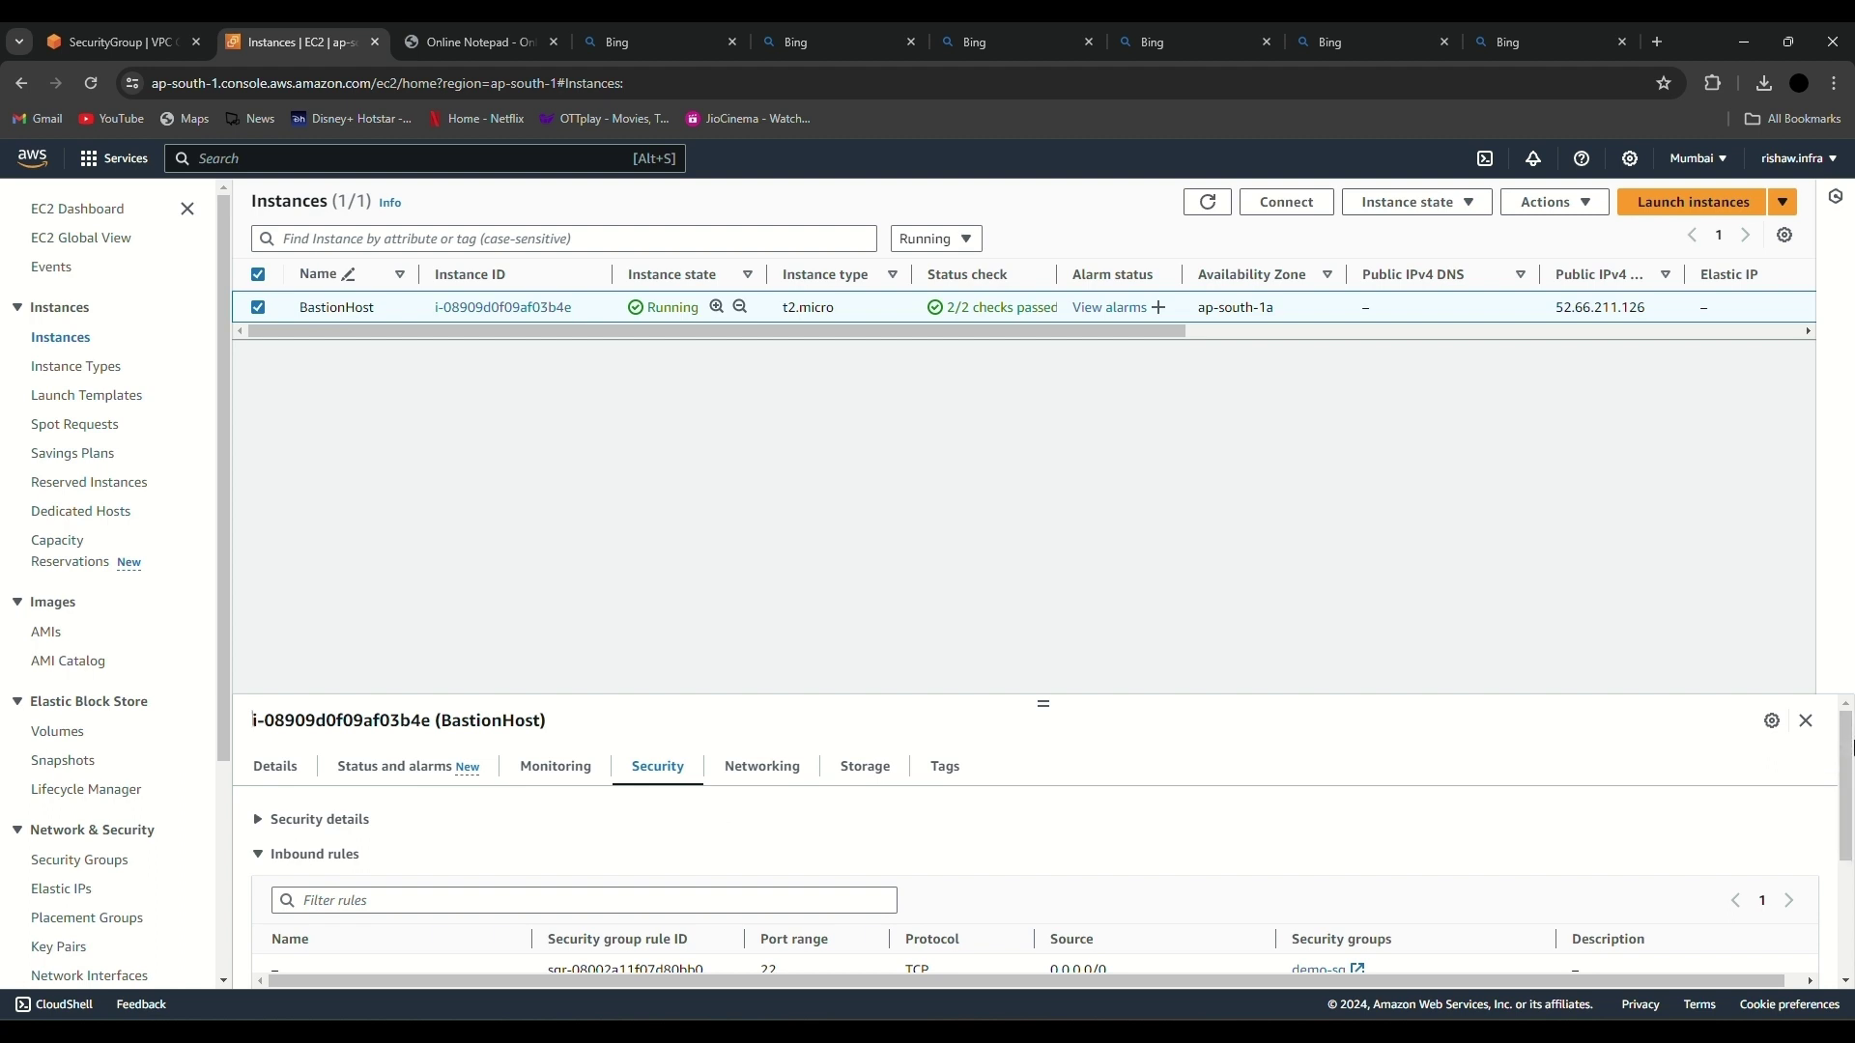
left_click_drag(1852, 747, 1850, 750)
scroll(1849, 750, "down", 1)
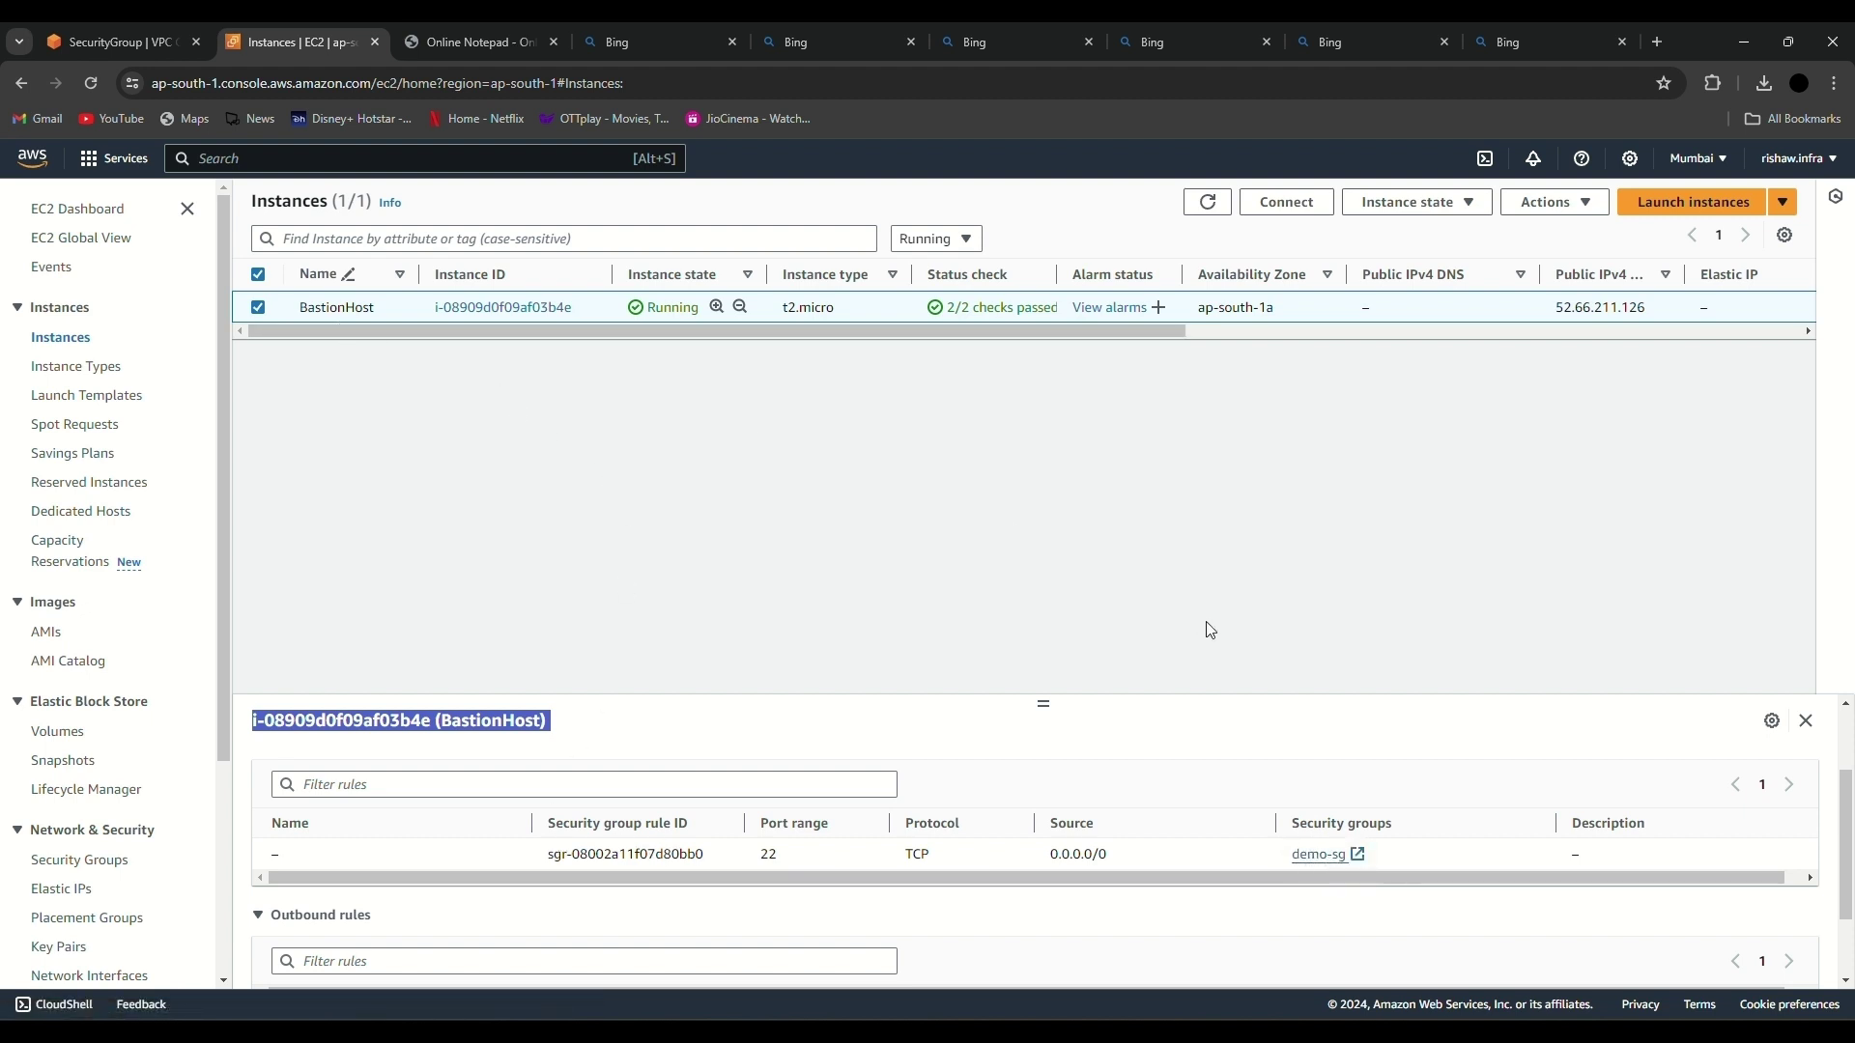
left_click(1167, 629)
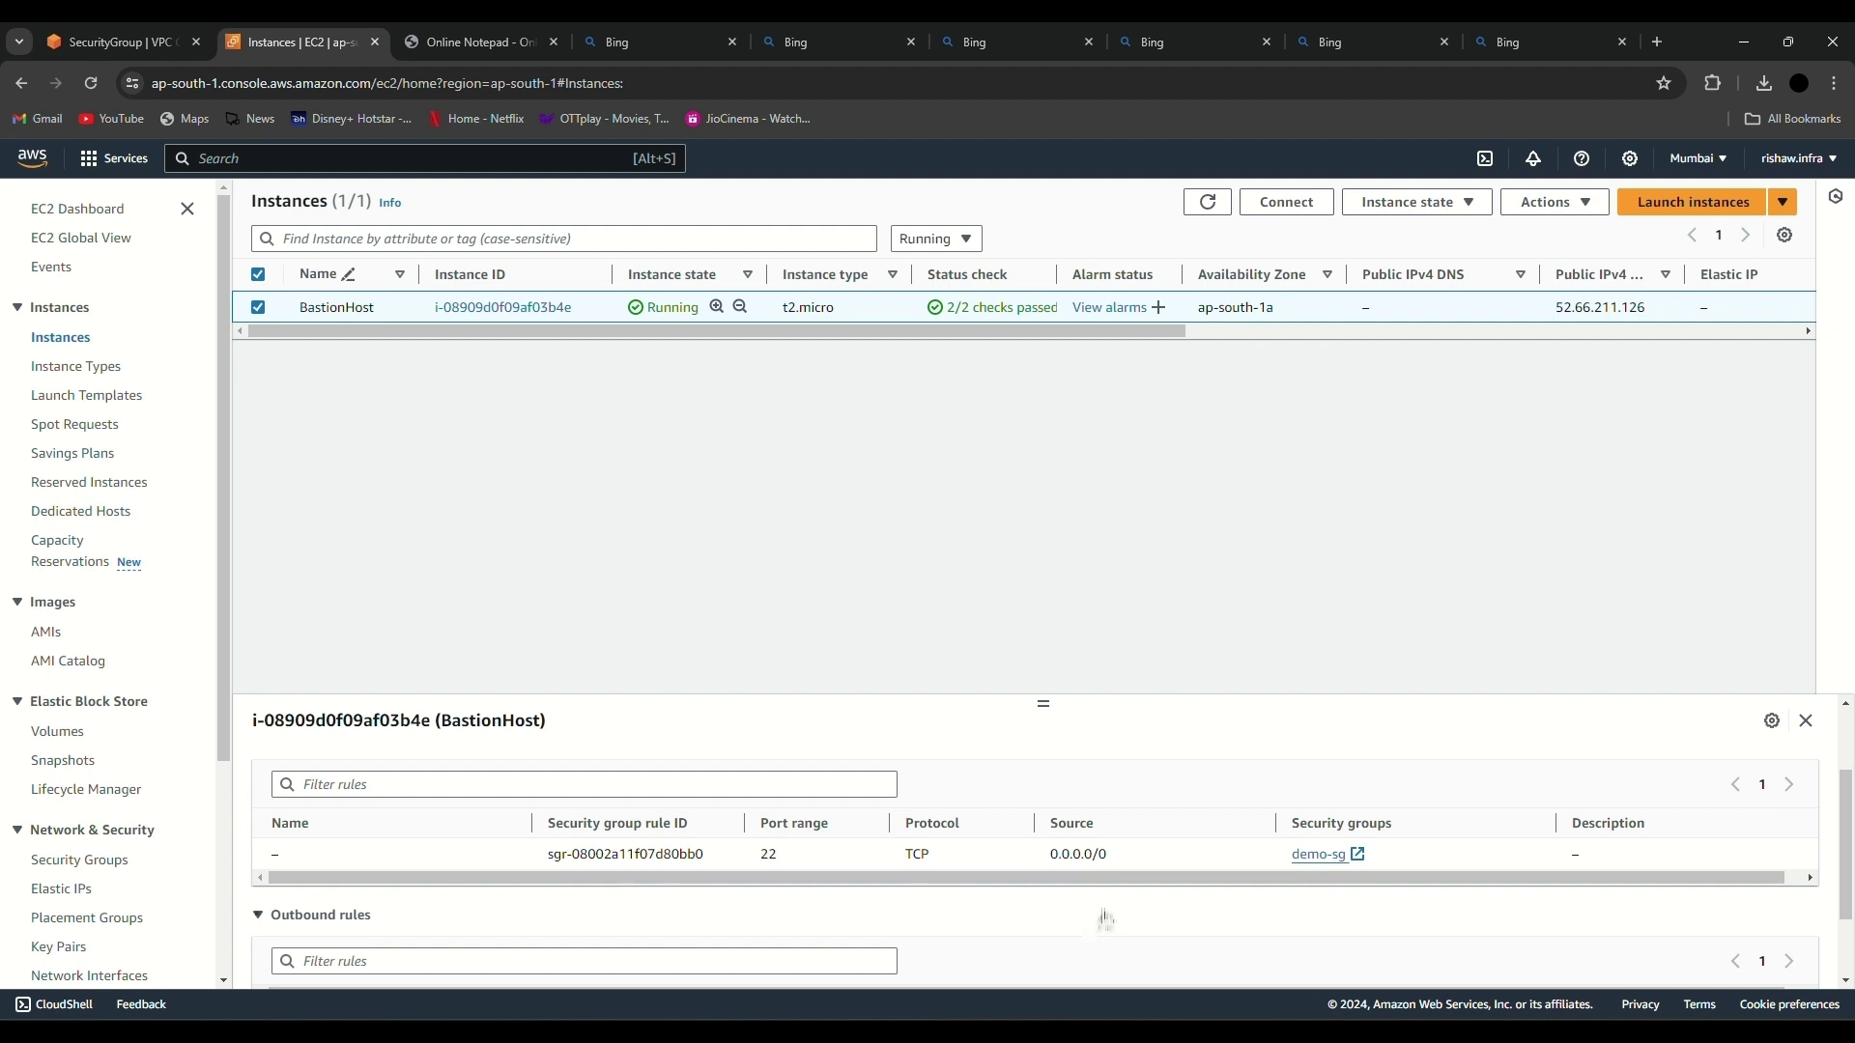
left_click_drag(1109, 856, 1048, 869)
left_click(1132, 865)
left_click_drag(1132, 865, 1053, 856)
Step: Refresh the instances list and connect to BastionHost through EC2 Instance Connect with the ec2-user username
left_click(1205, 203)
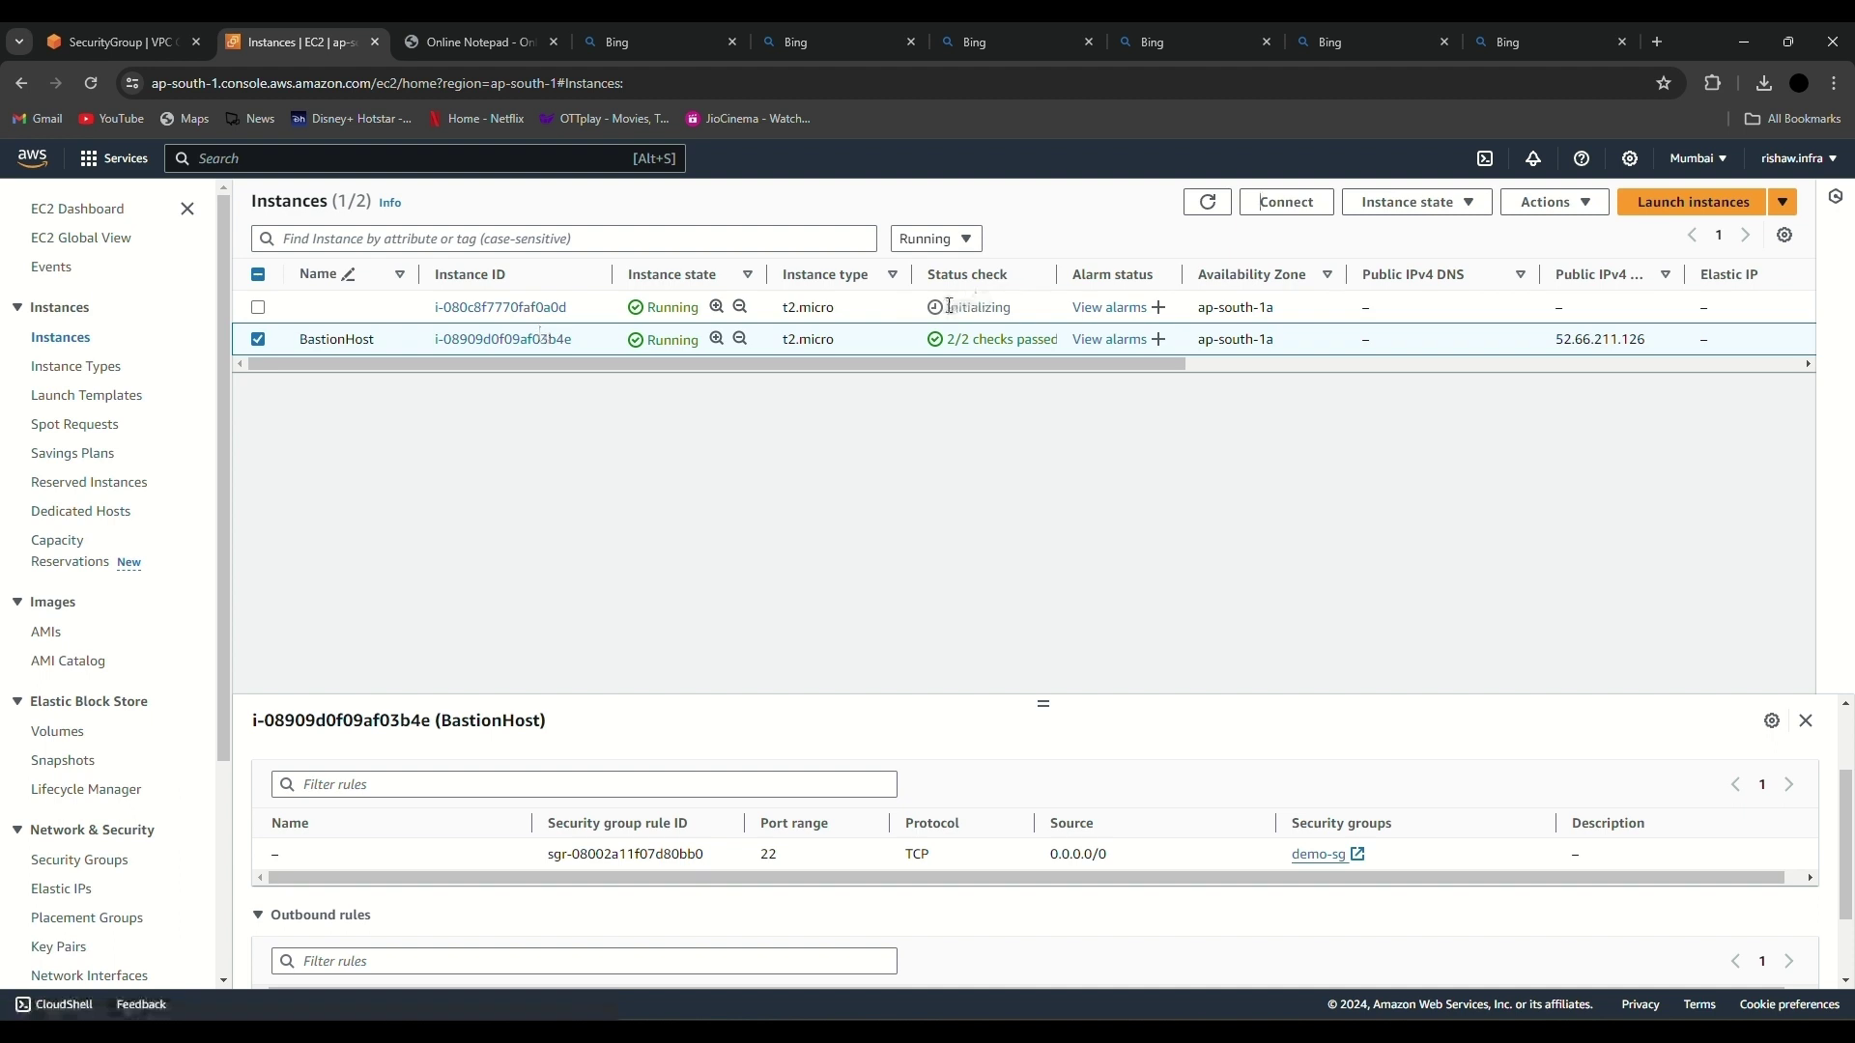
left_click(1269, 201)
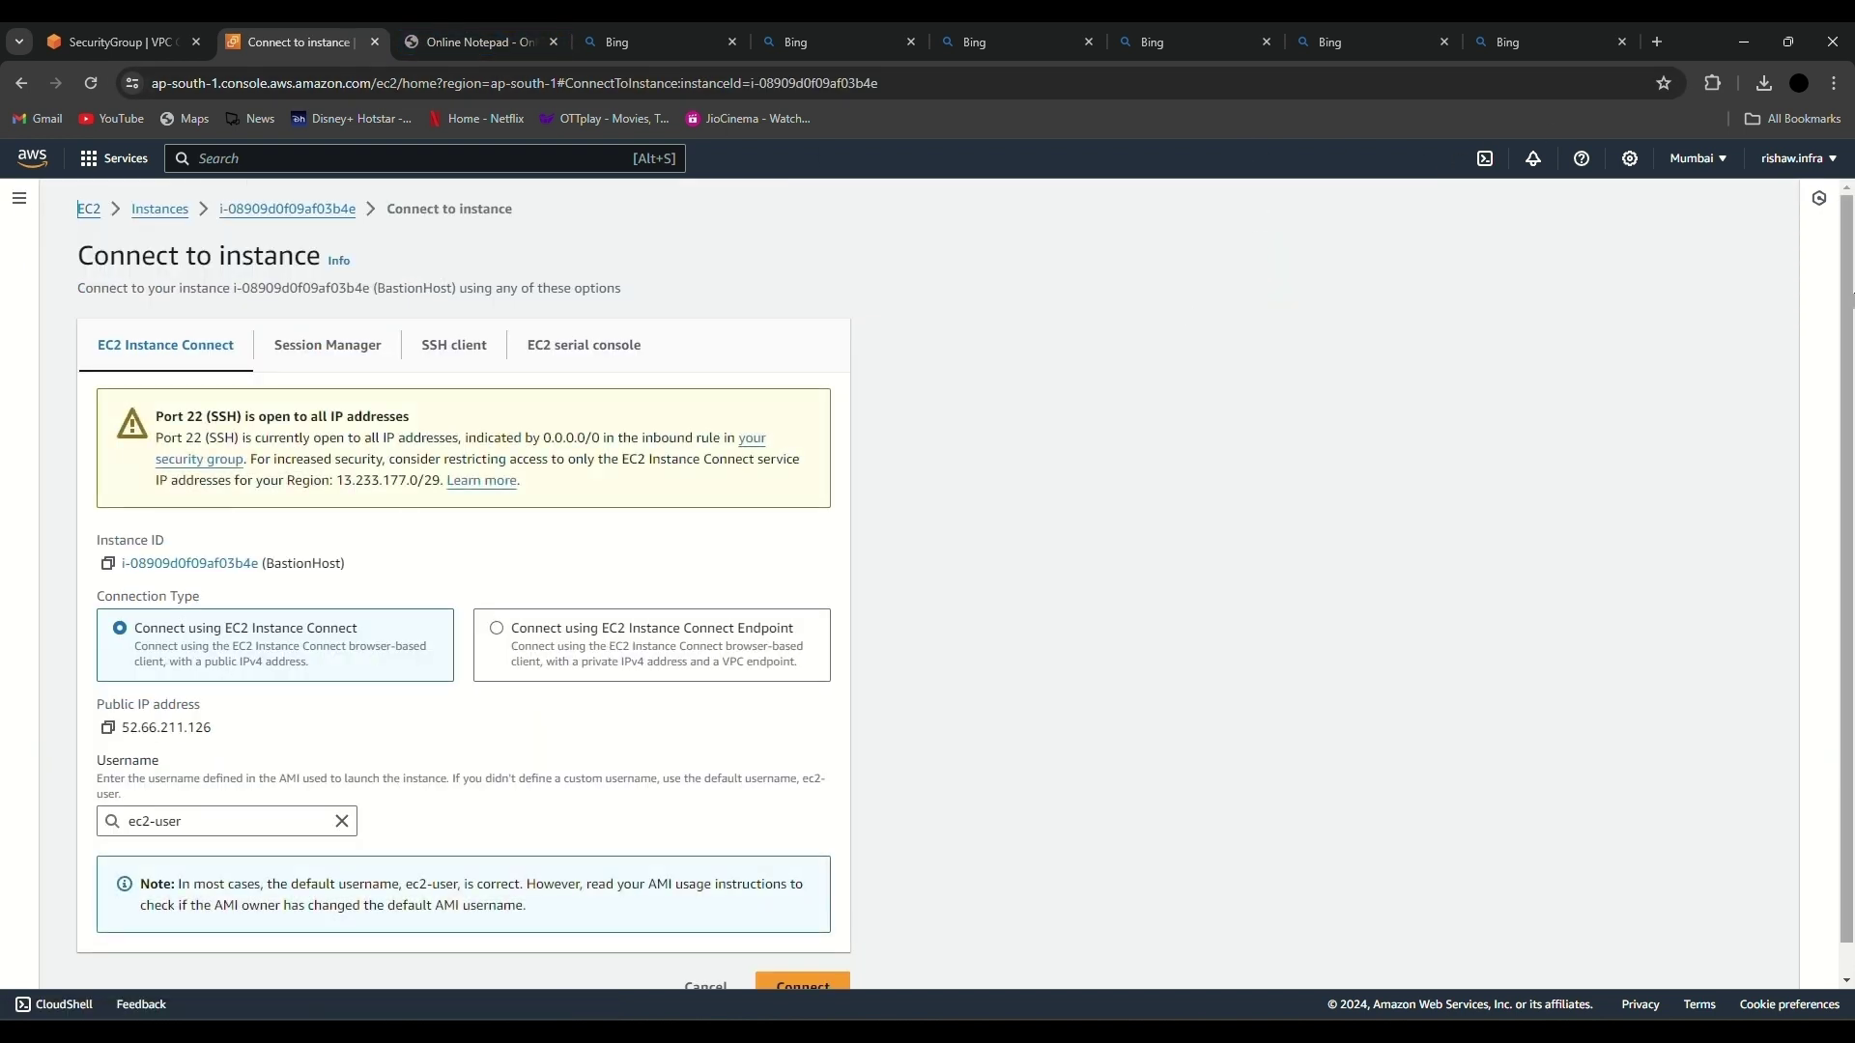
scroll(696, 831, "down", 1)
left_click(785, 960)
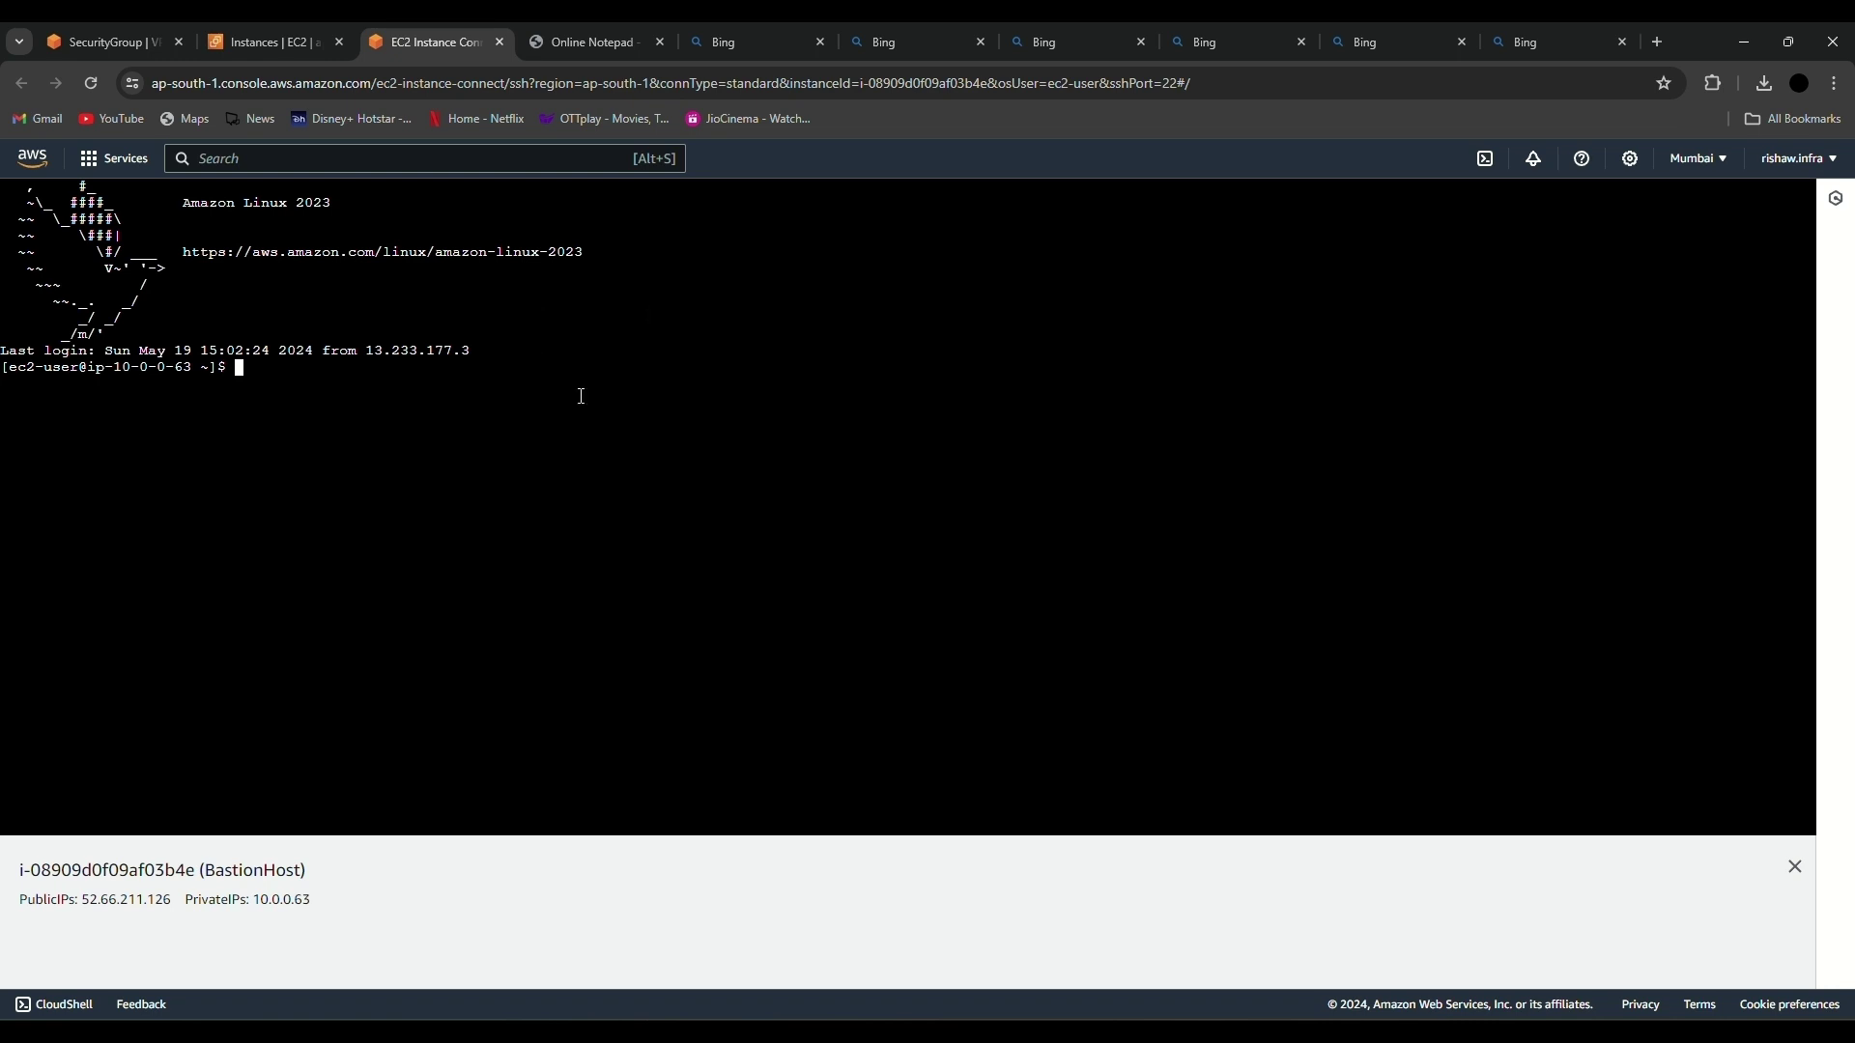
Step: Open a new file named test.pem in vi on the bastion host
type("vi")
type("test.pem")
key("Return")
Step: Switch to Notepad and copy the entire RSA private key from the test file, including its BEGIN and END lines
key("alt+Tab")
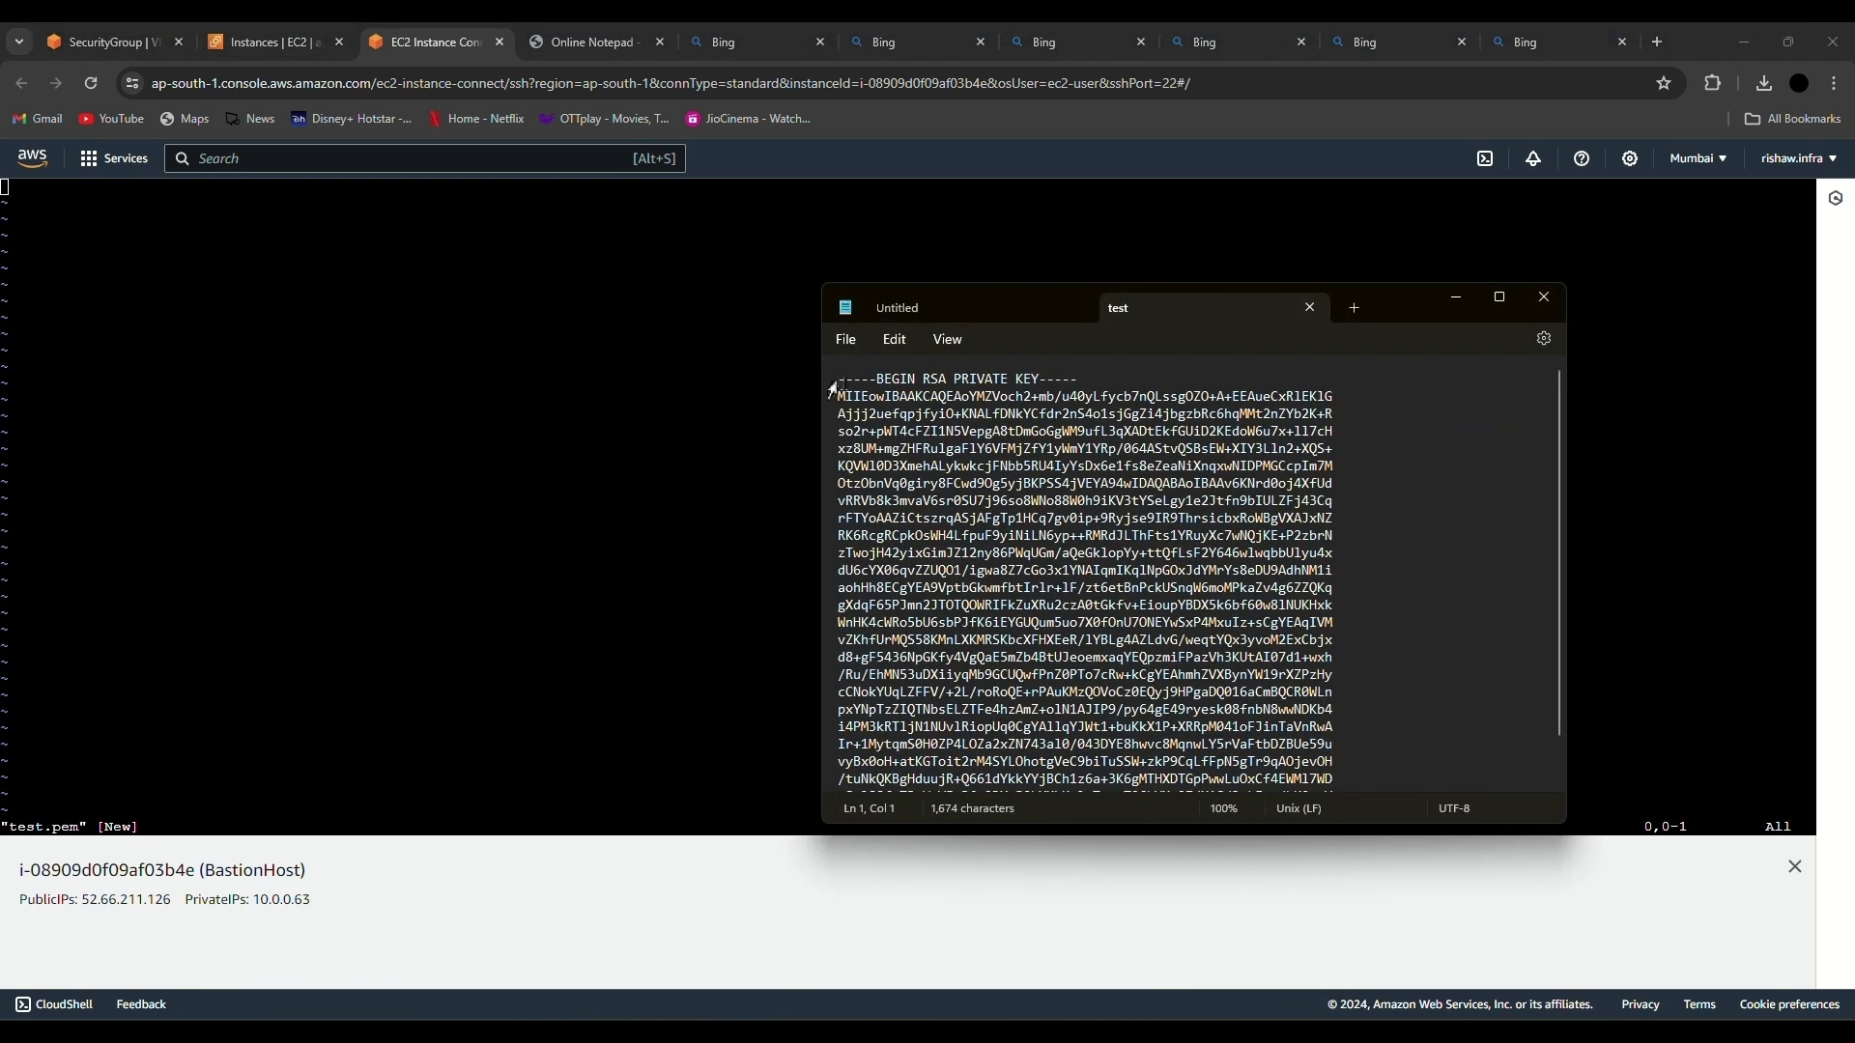
left_click_drag(841, 380, 1120, 839)
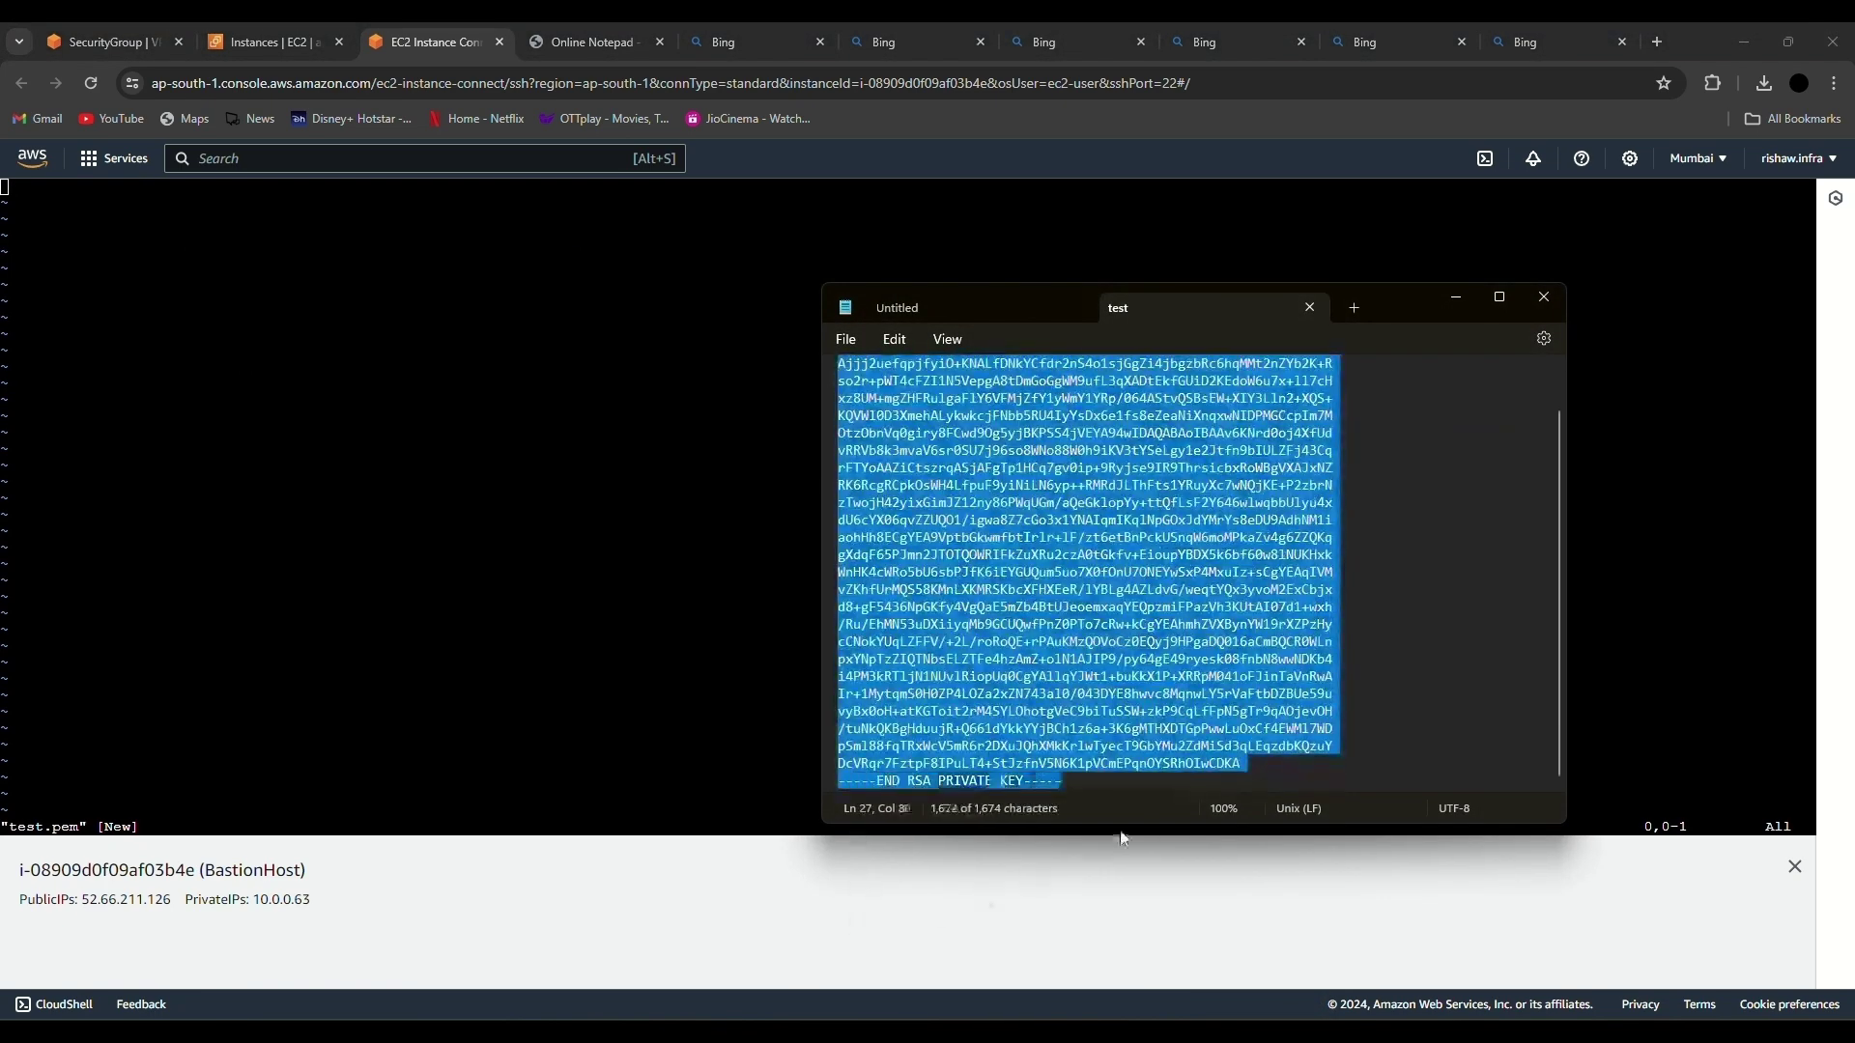
right_click(1033, 626)
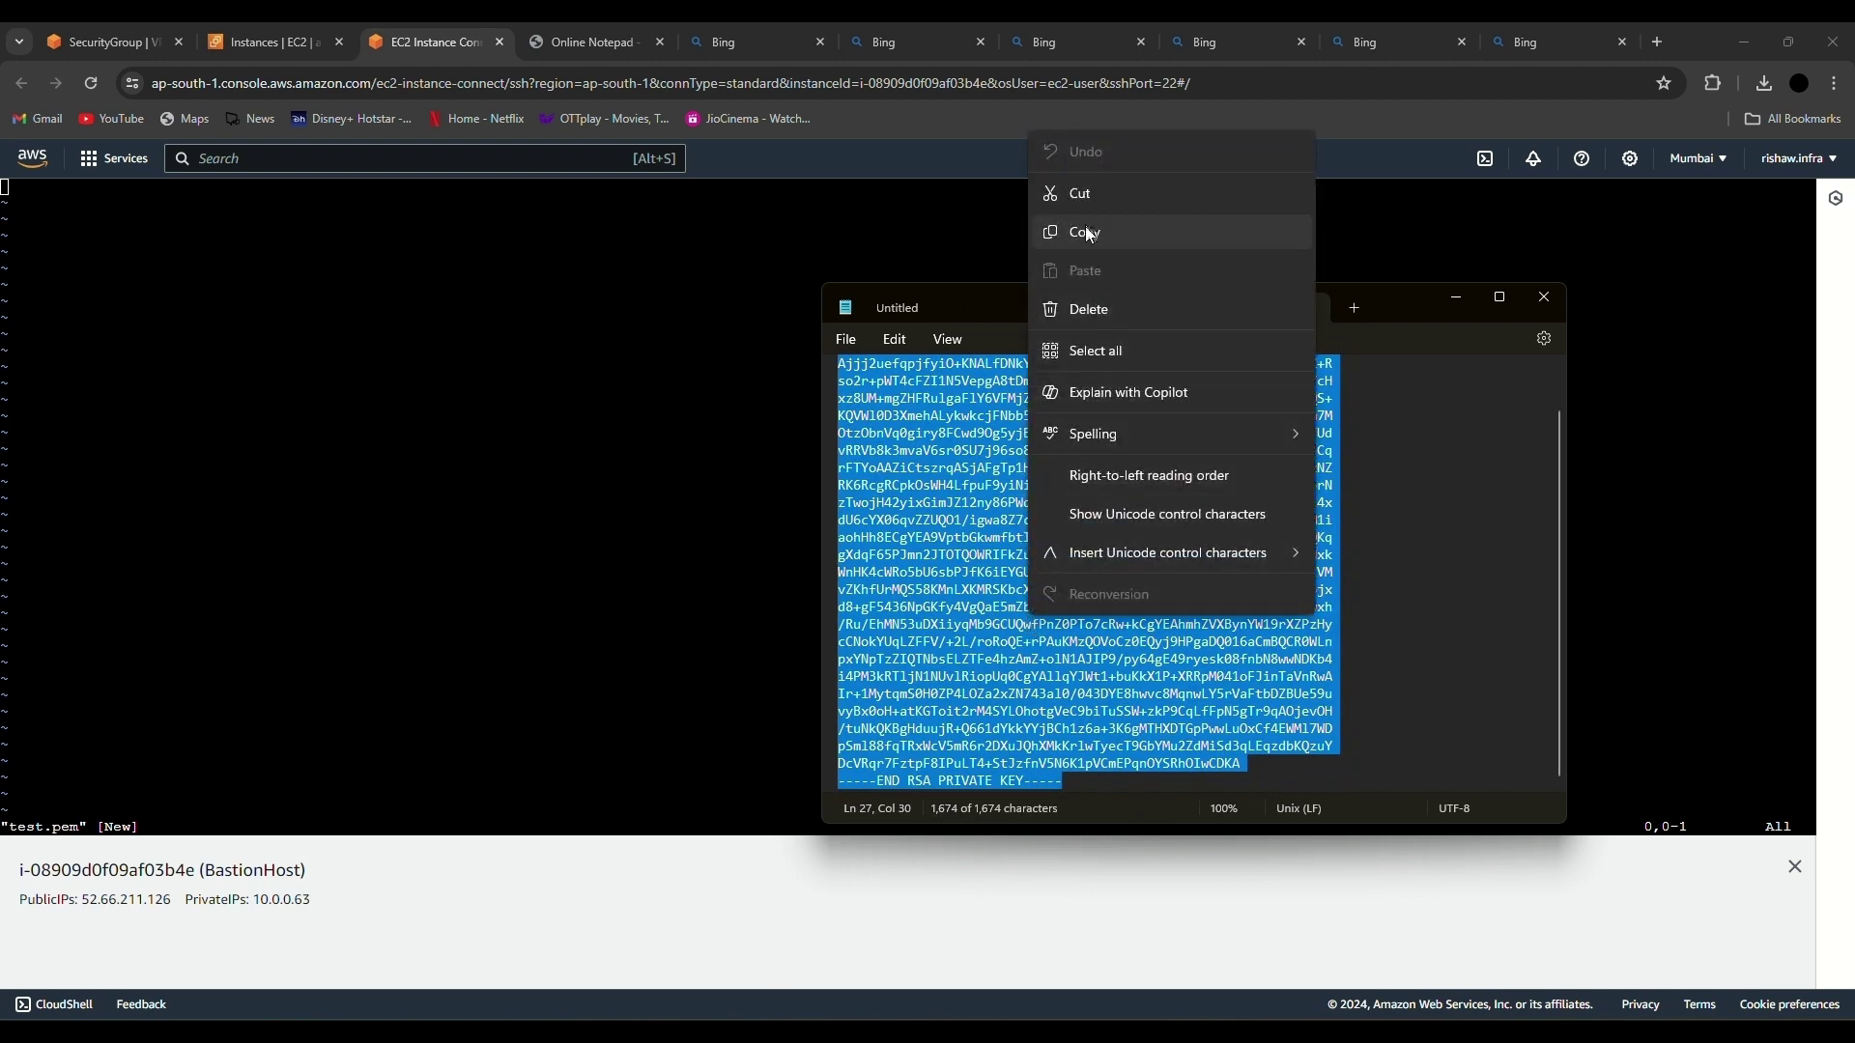
left_click(1084, 229)
left_click(1465, 307)
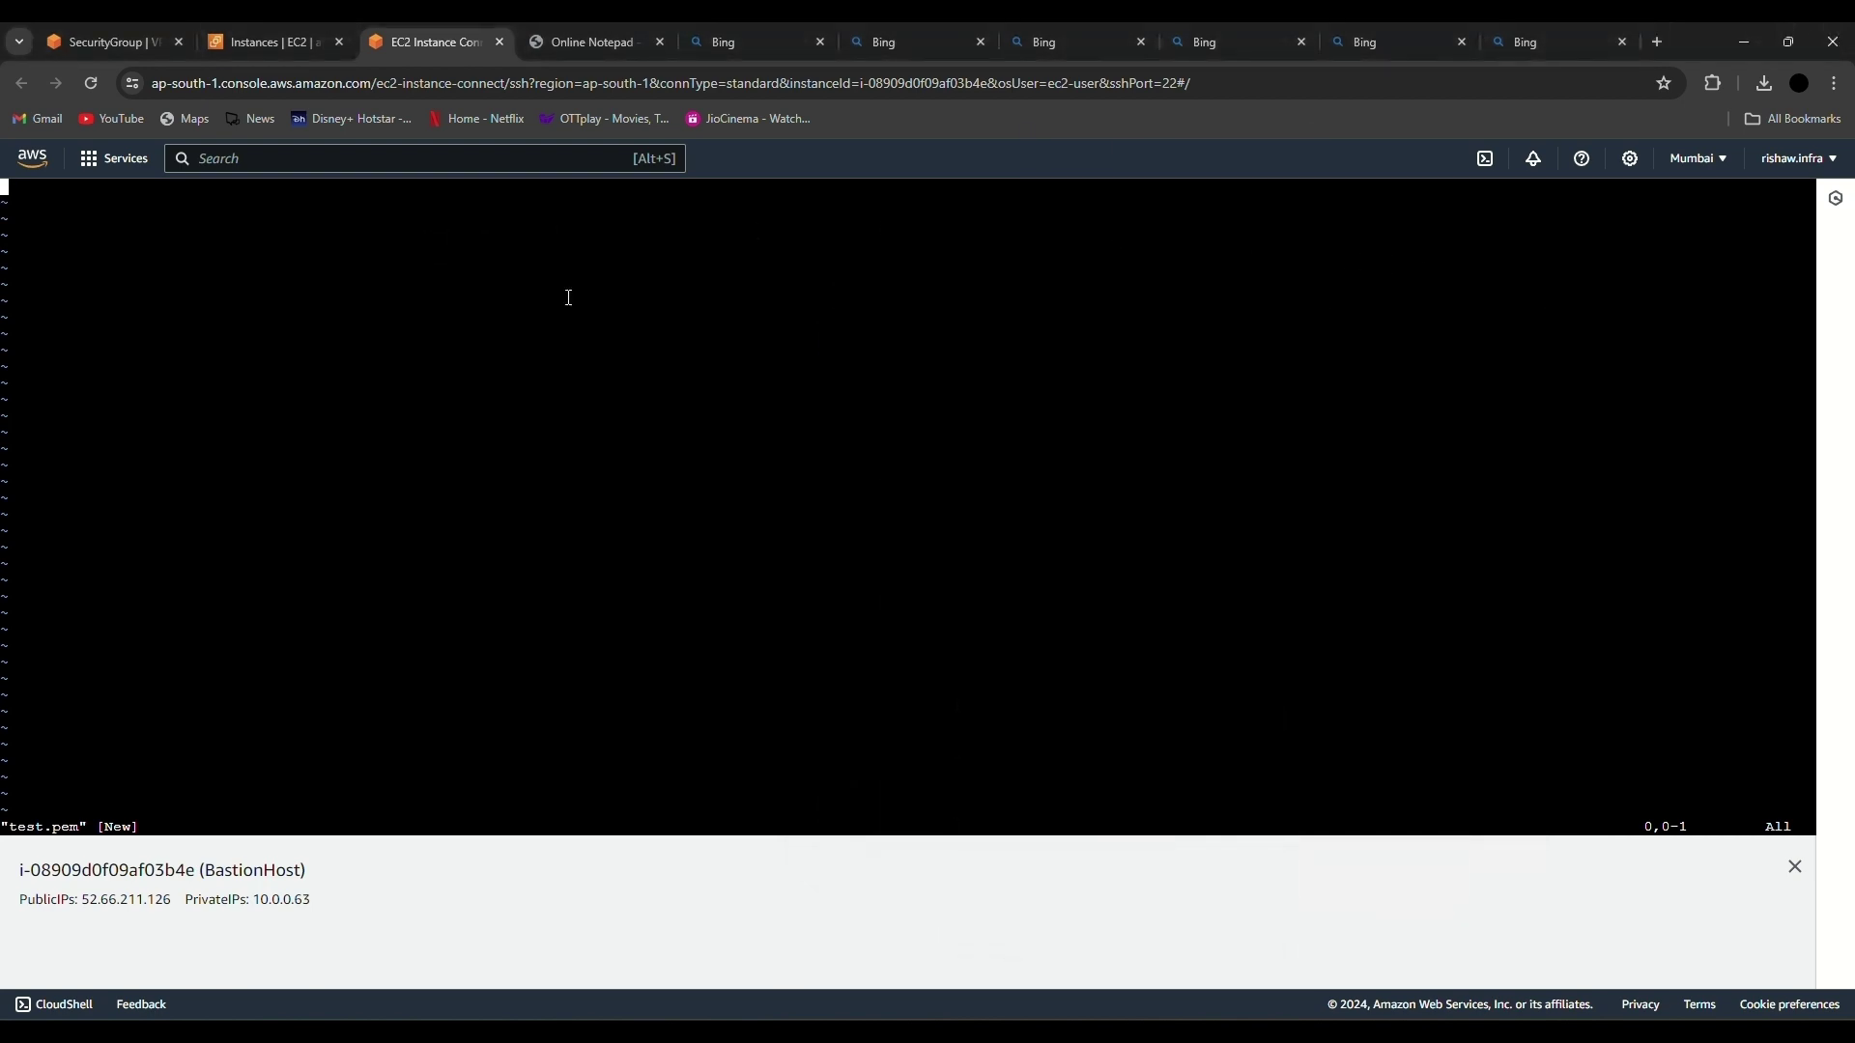
Step: Paste the RSA private key into test.pem on the bastion host, then save the file and exit vi
key("i")
key("ctrl+v")
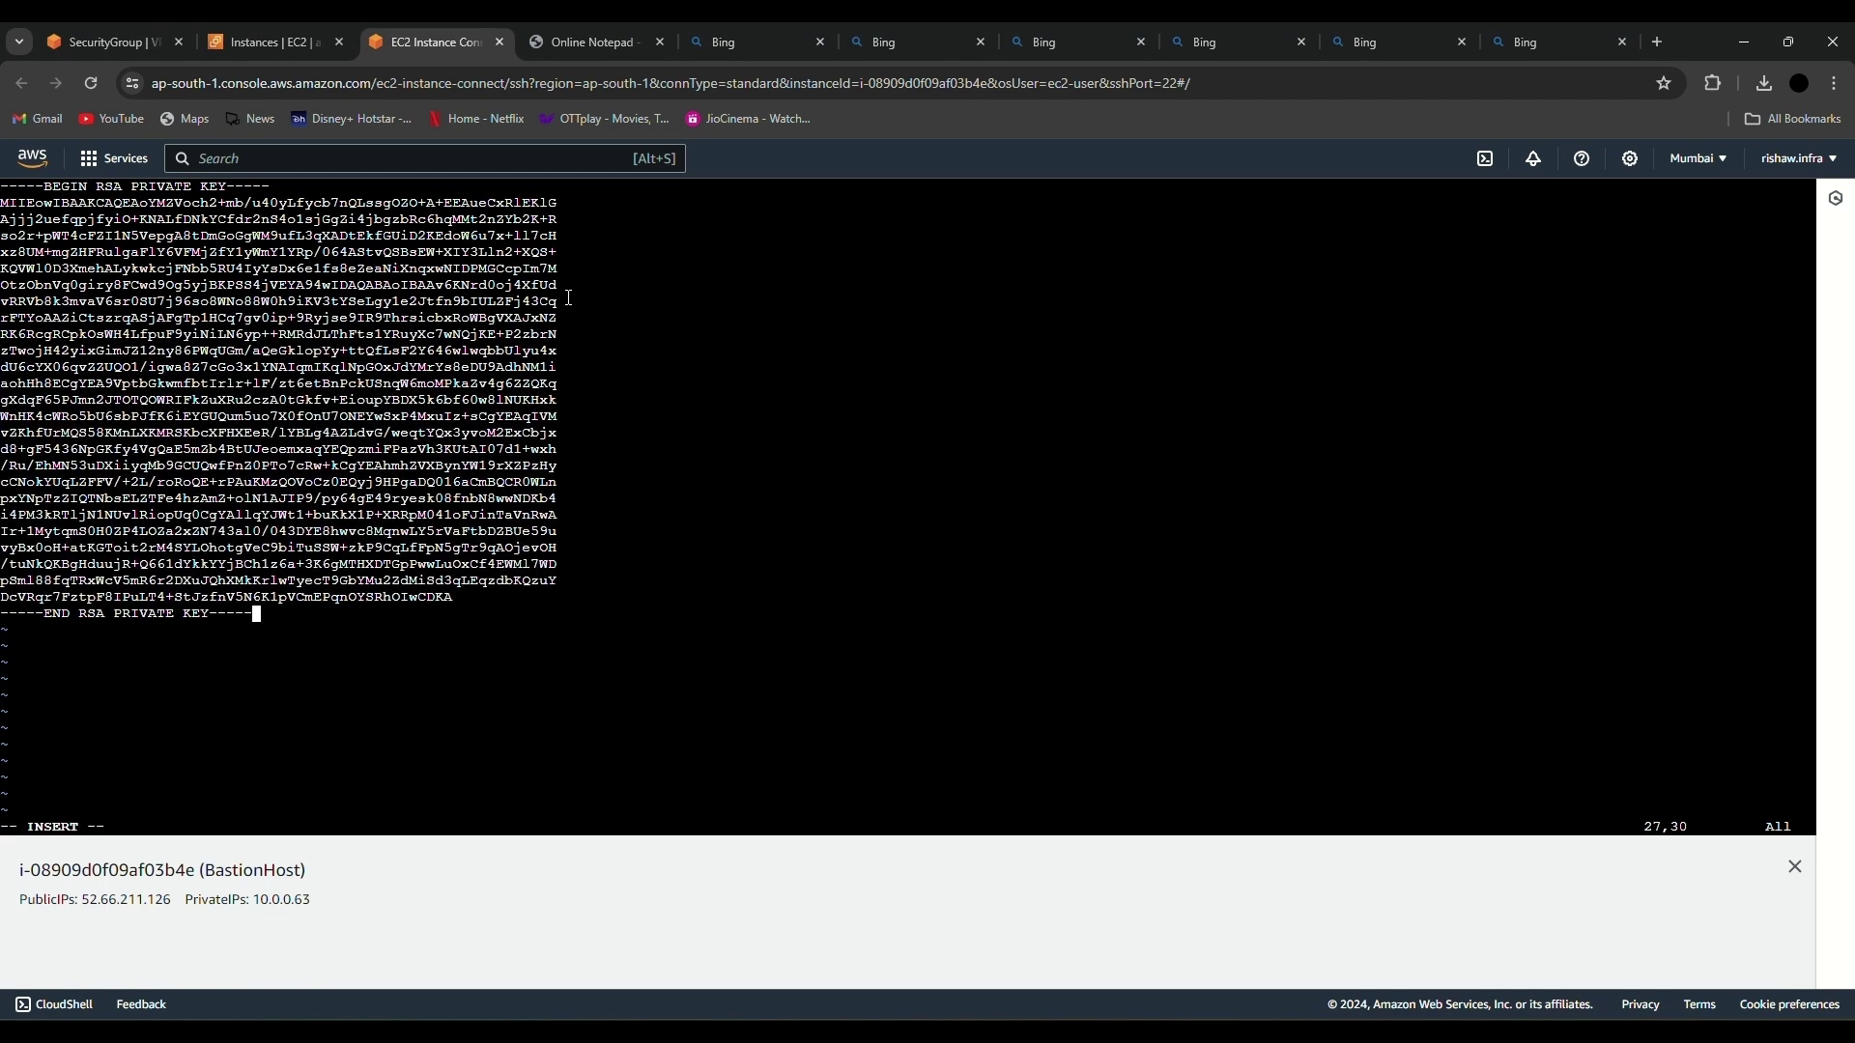
key("Escape")
type(":wq")
key("Return")
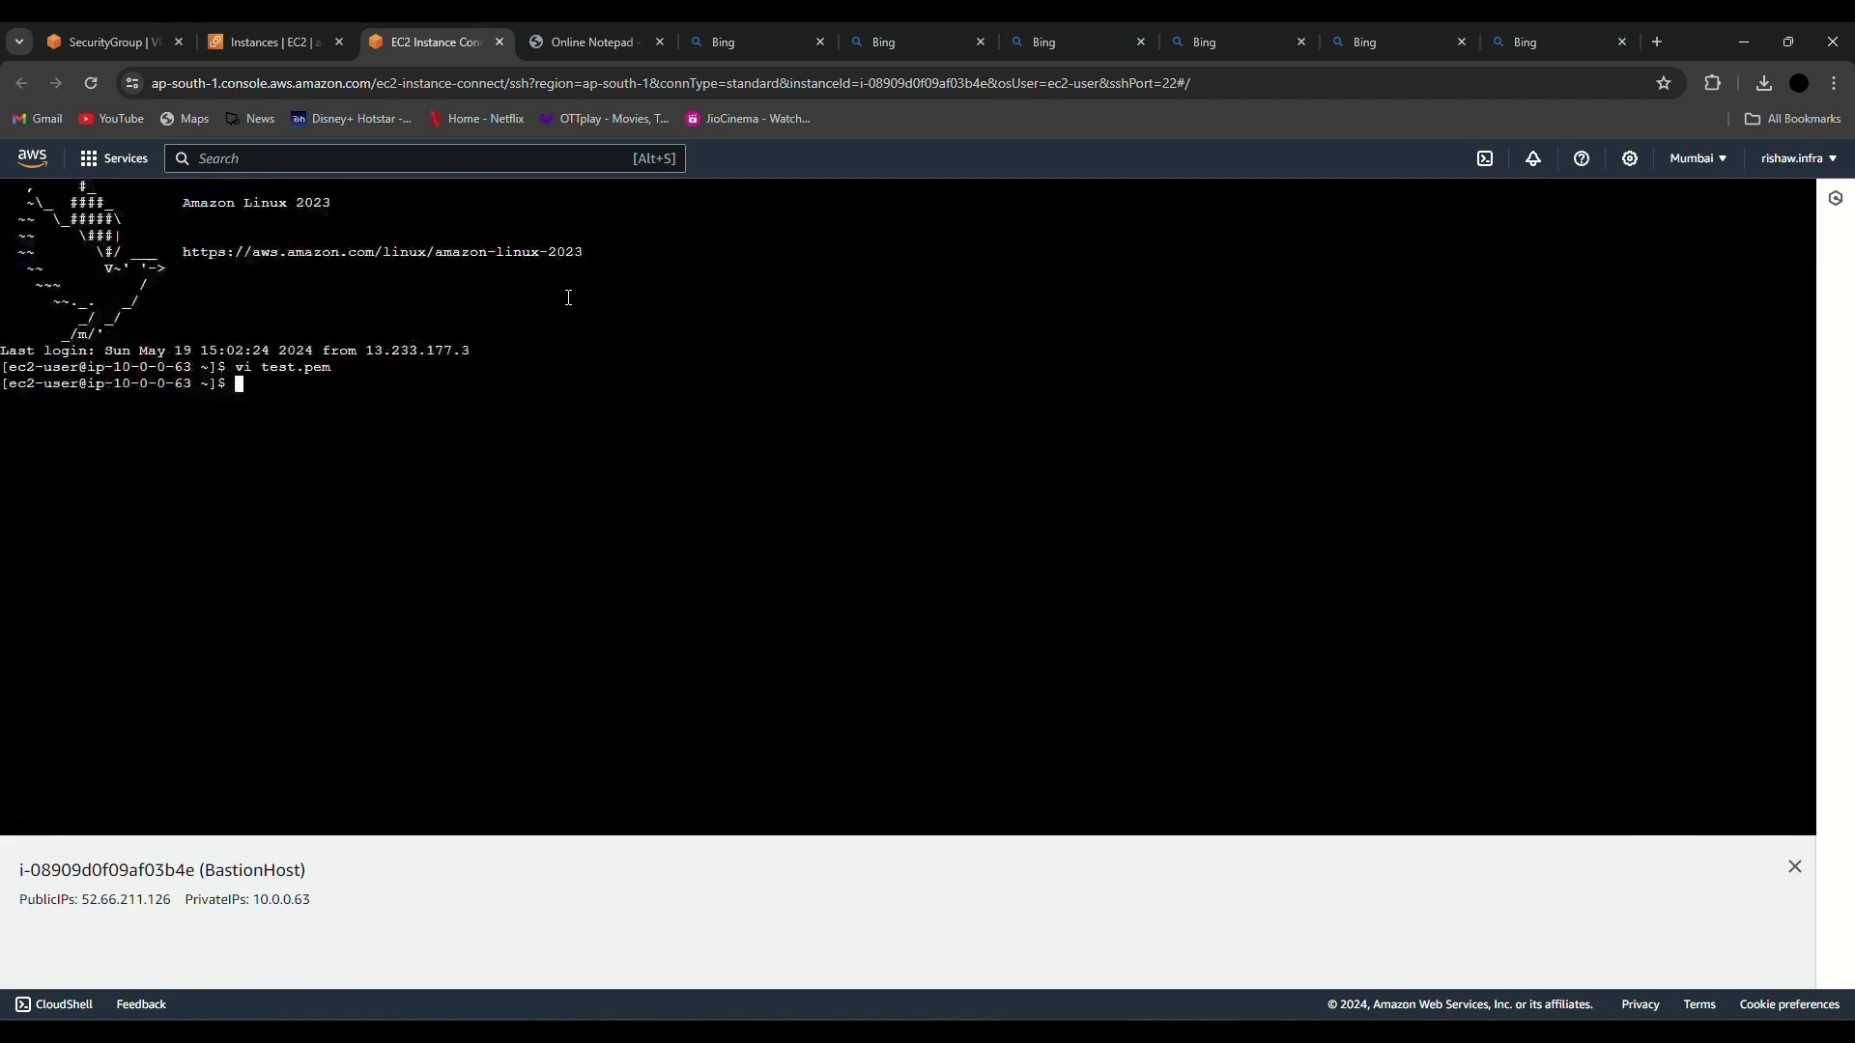
Step: Restrict the permissions of test.pem to 0400 with chmod
type("chn")
key("BackSpace")
type("mod 0400 test.")
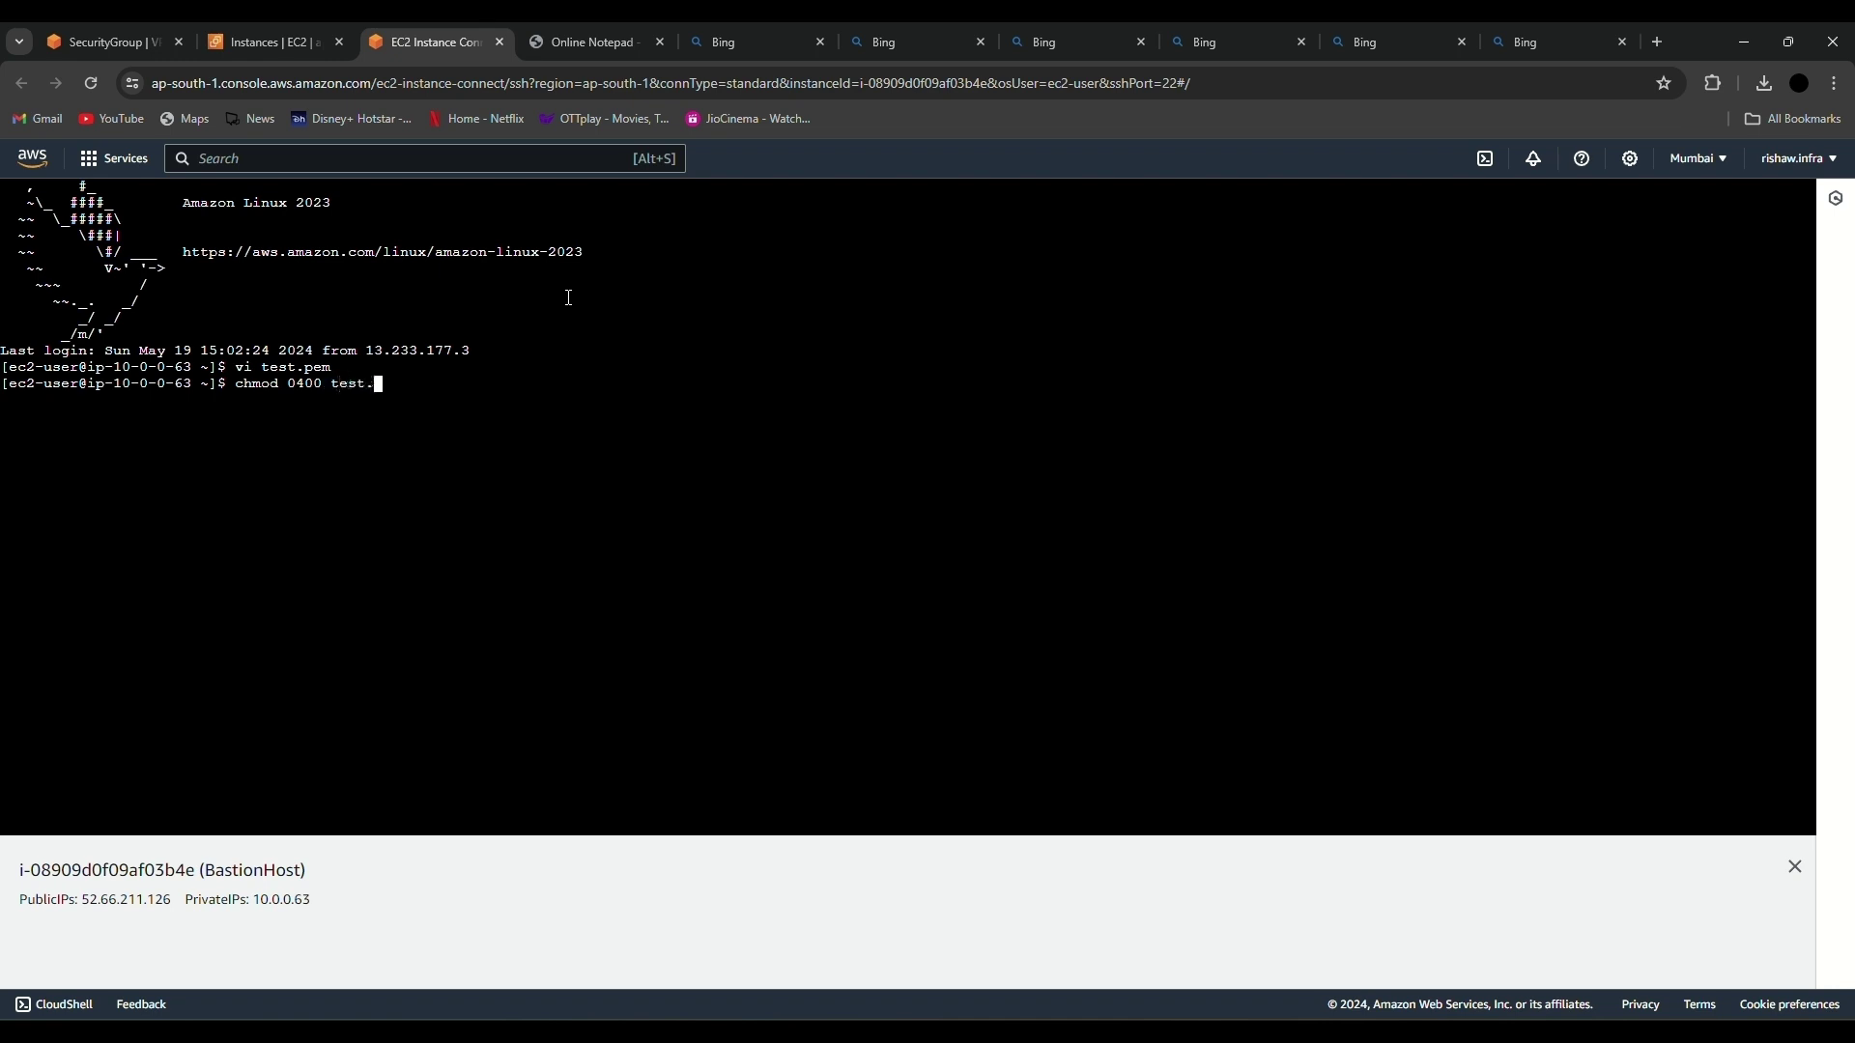
type("pem")
key("Return")
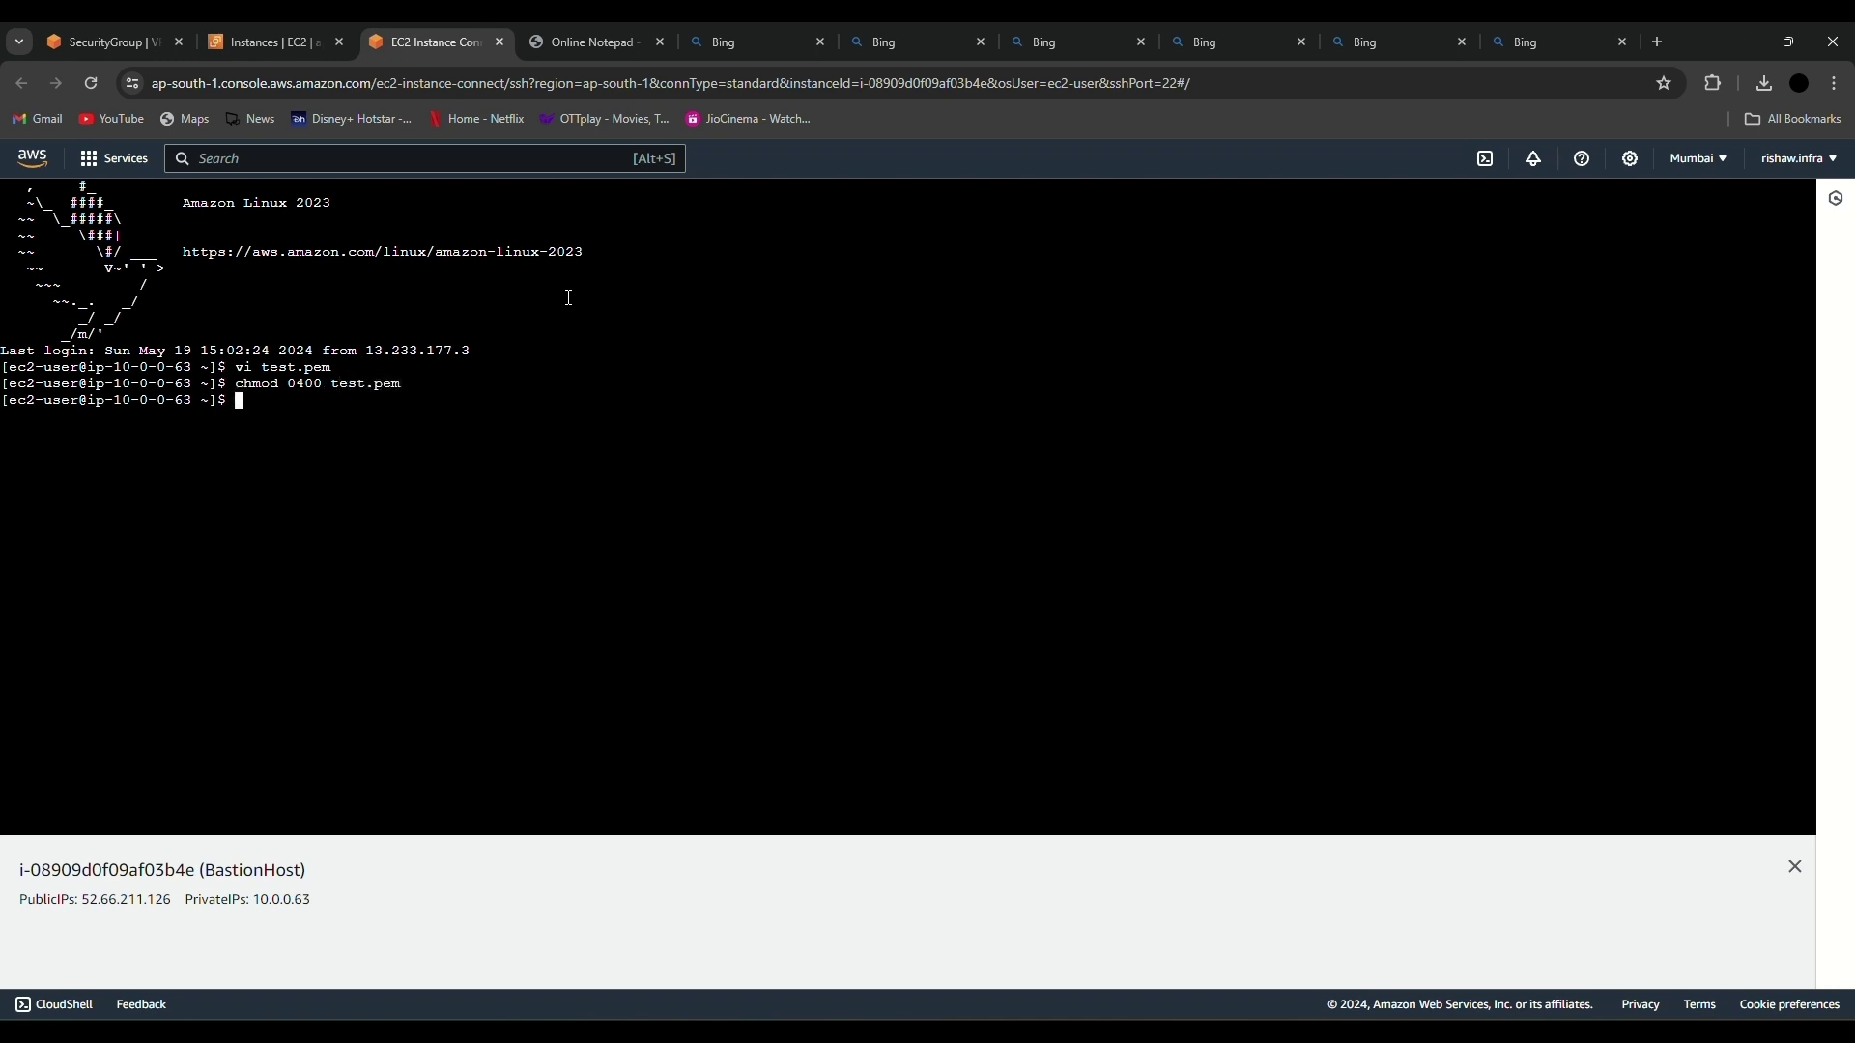
Step: Begin an ssh command for ec2-user on the bastion, using private IPv4 address 10.0.31.145 copied from the unnamed running instance's details
type("s")
type("sh @")
type("c2-user@")
left_click(259, 42)
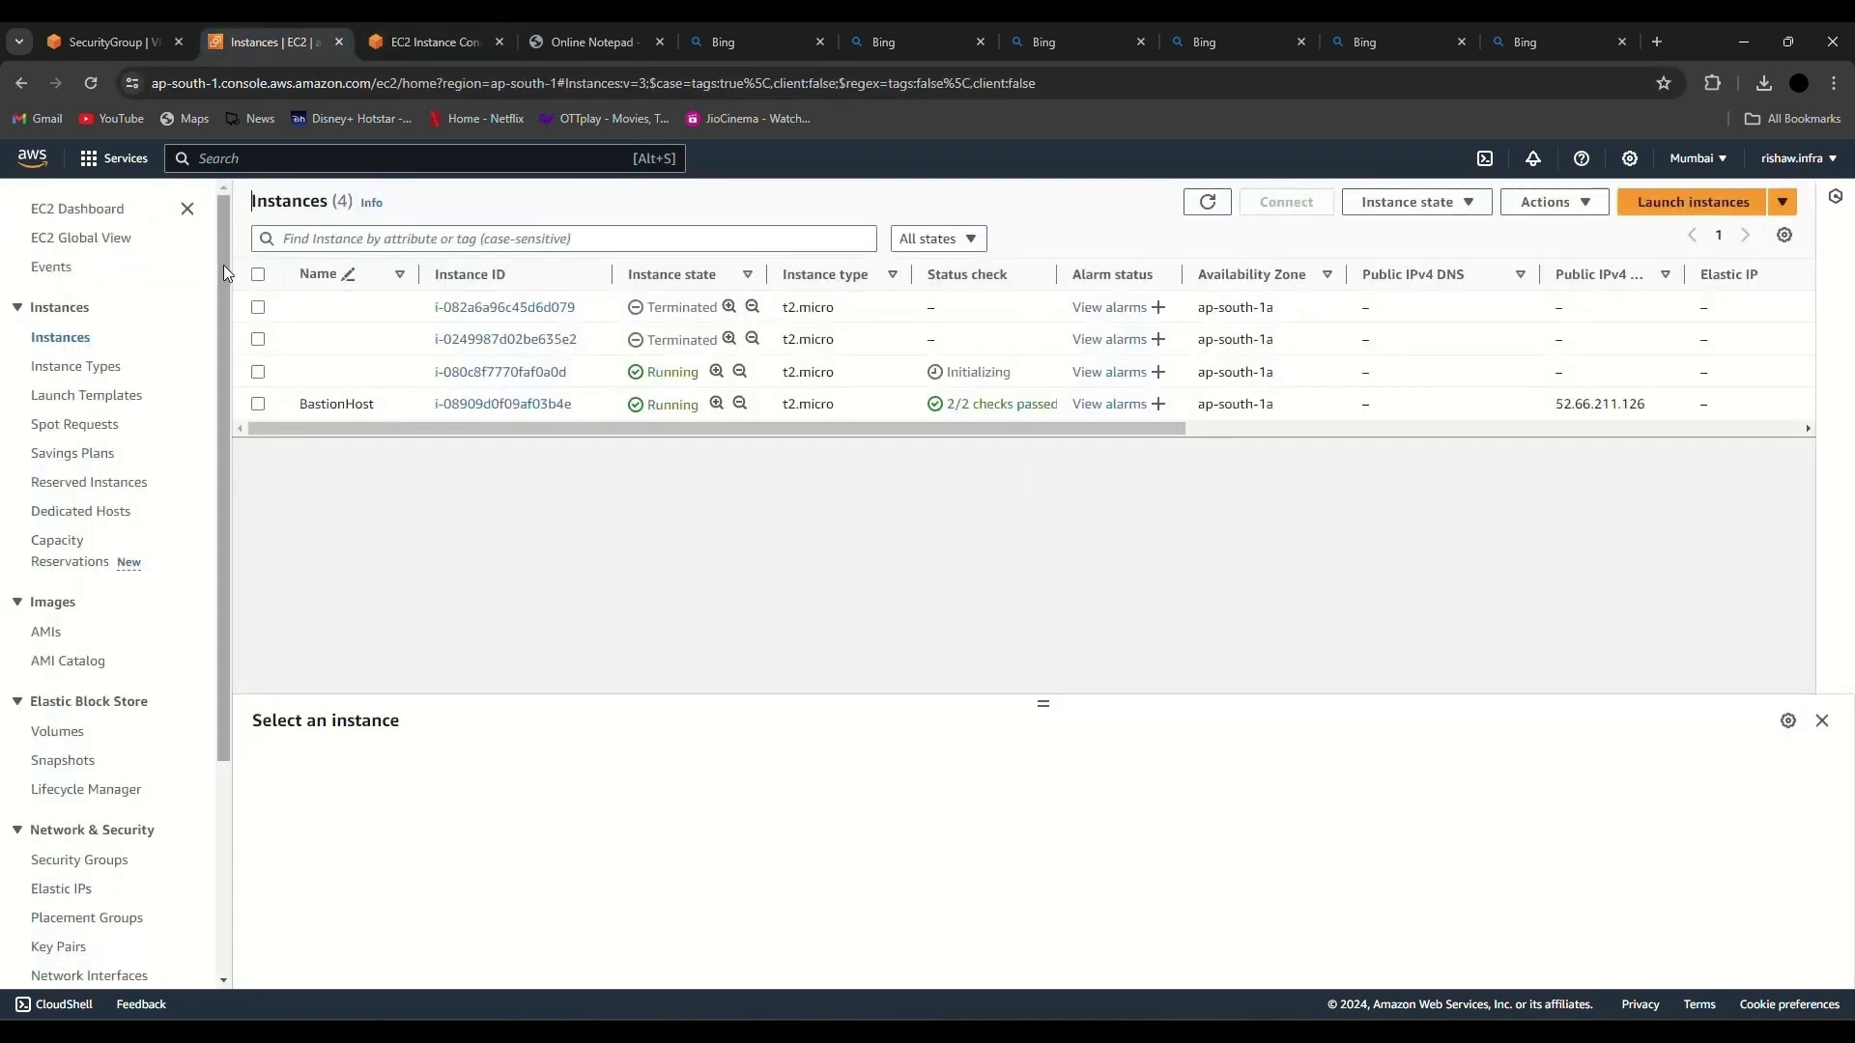
left_click(259, 373)
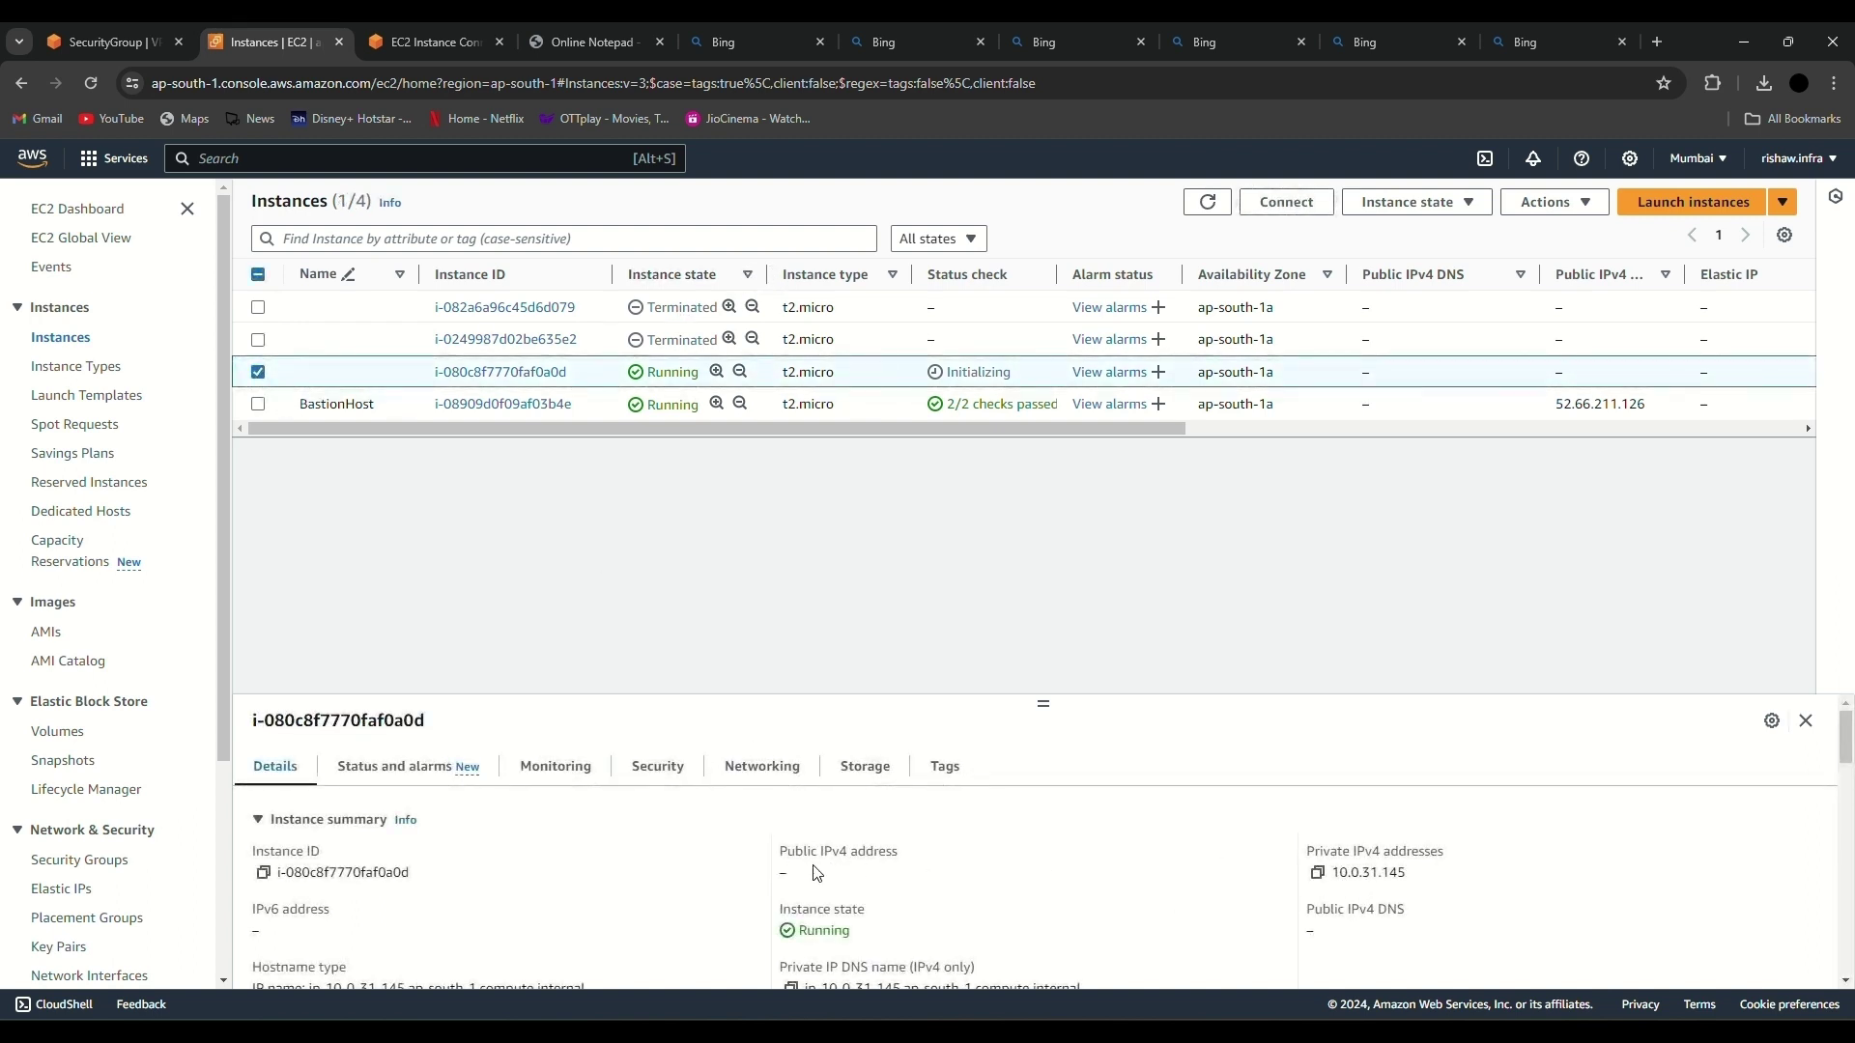
left_click(1317, 874)
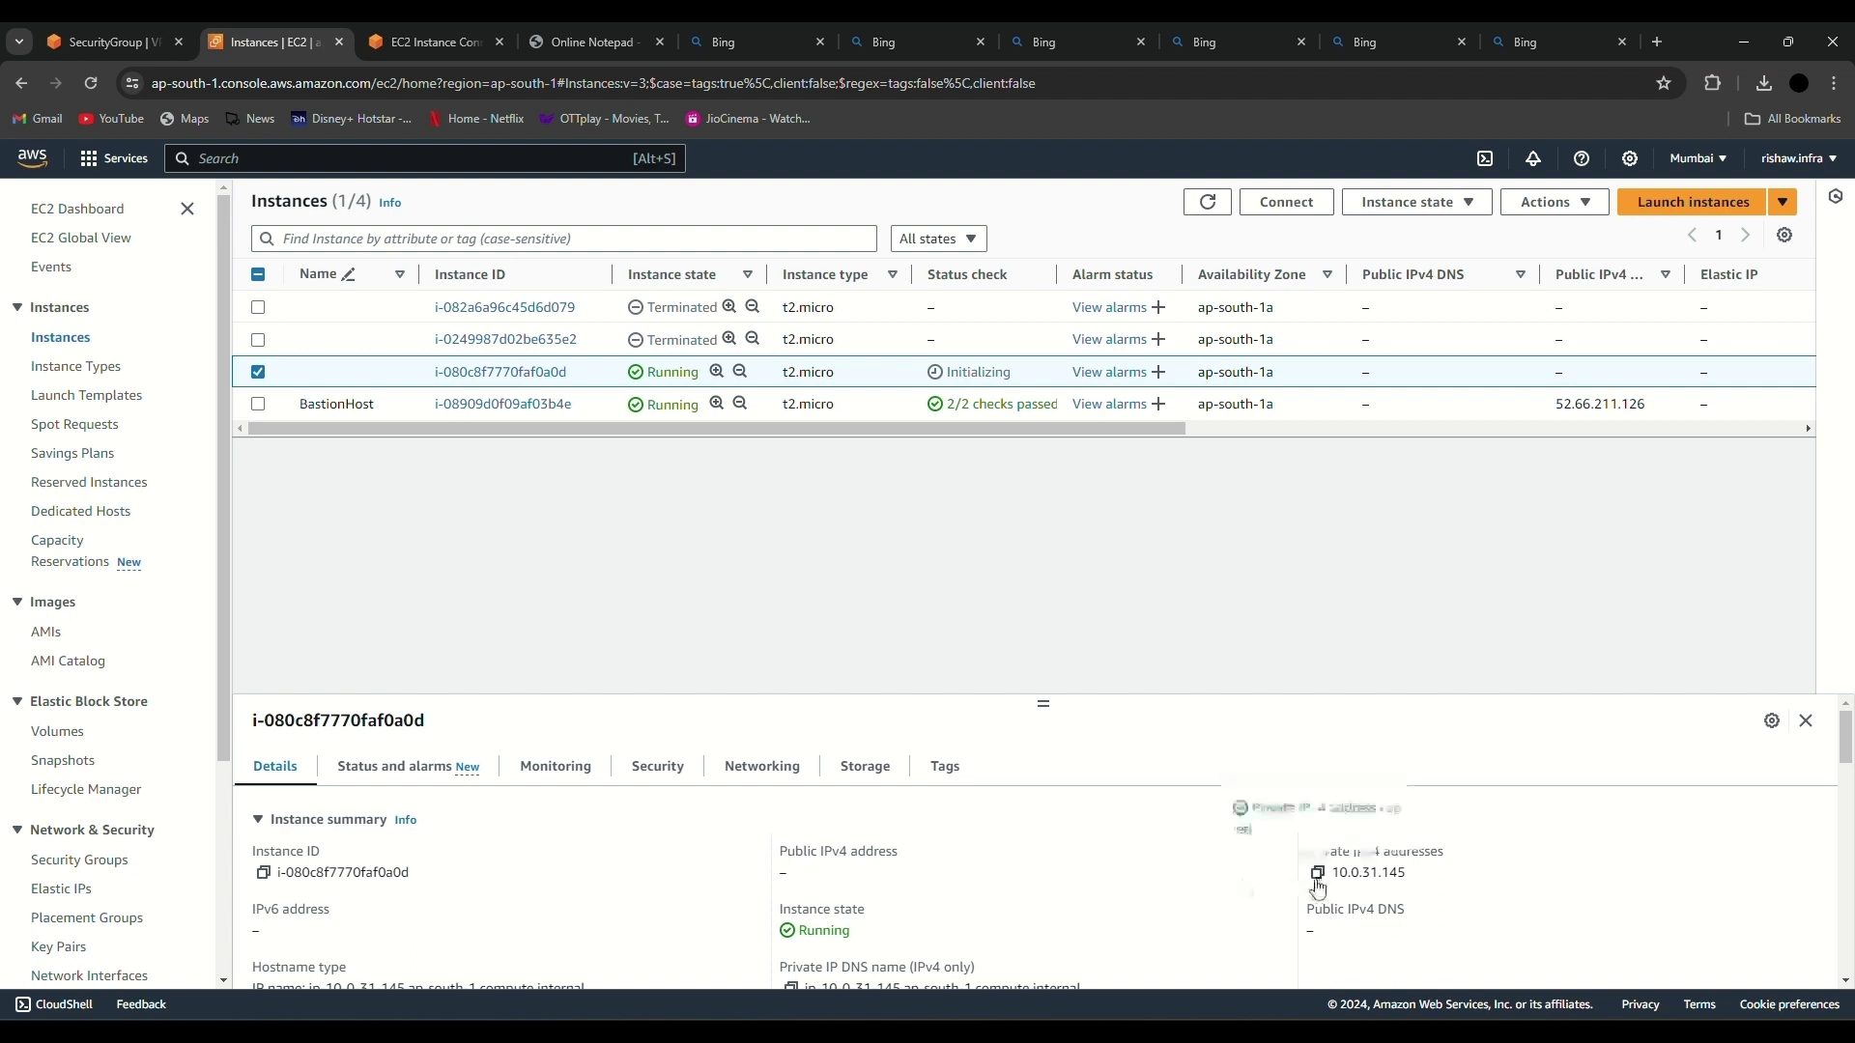
left_click(460, 50)
key("ctrl+v")
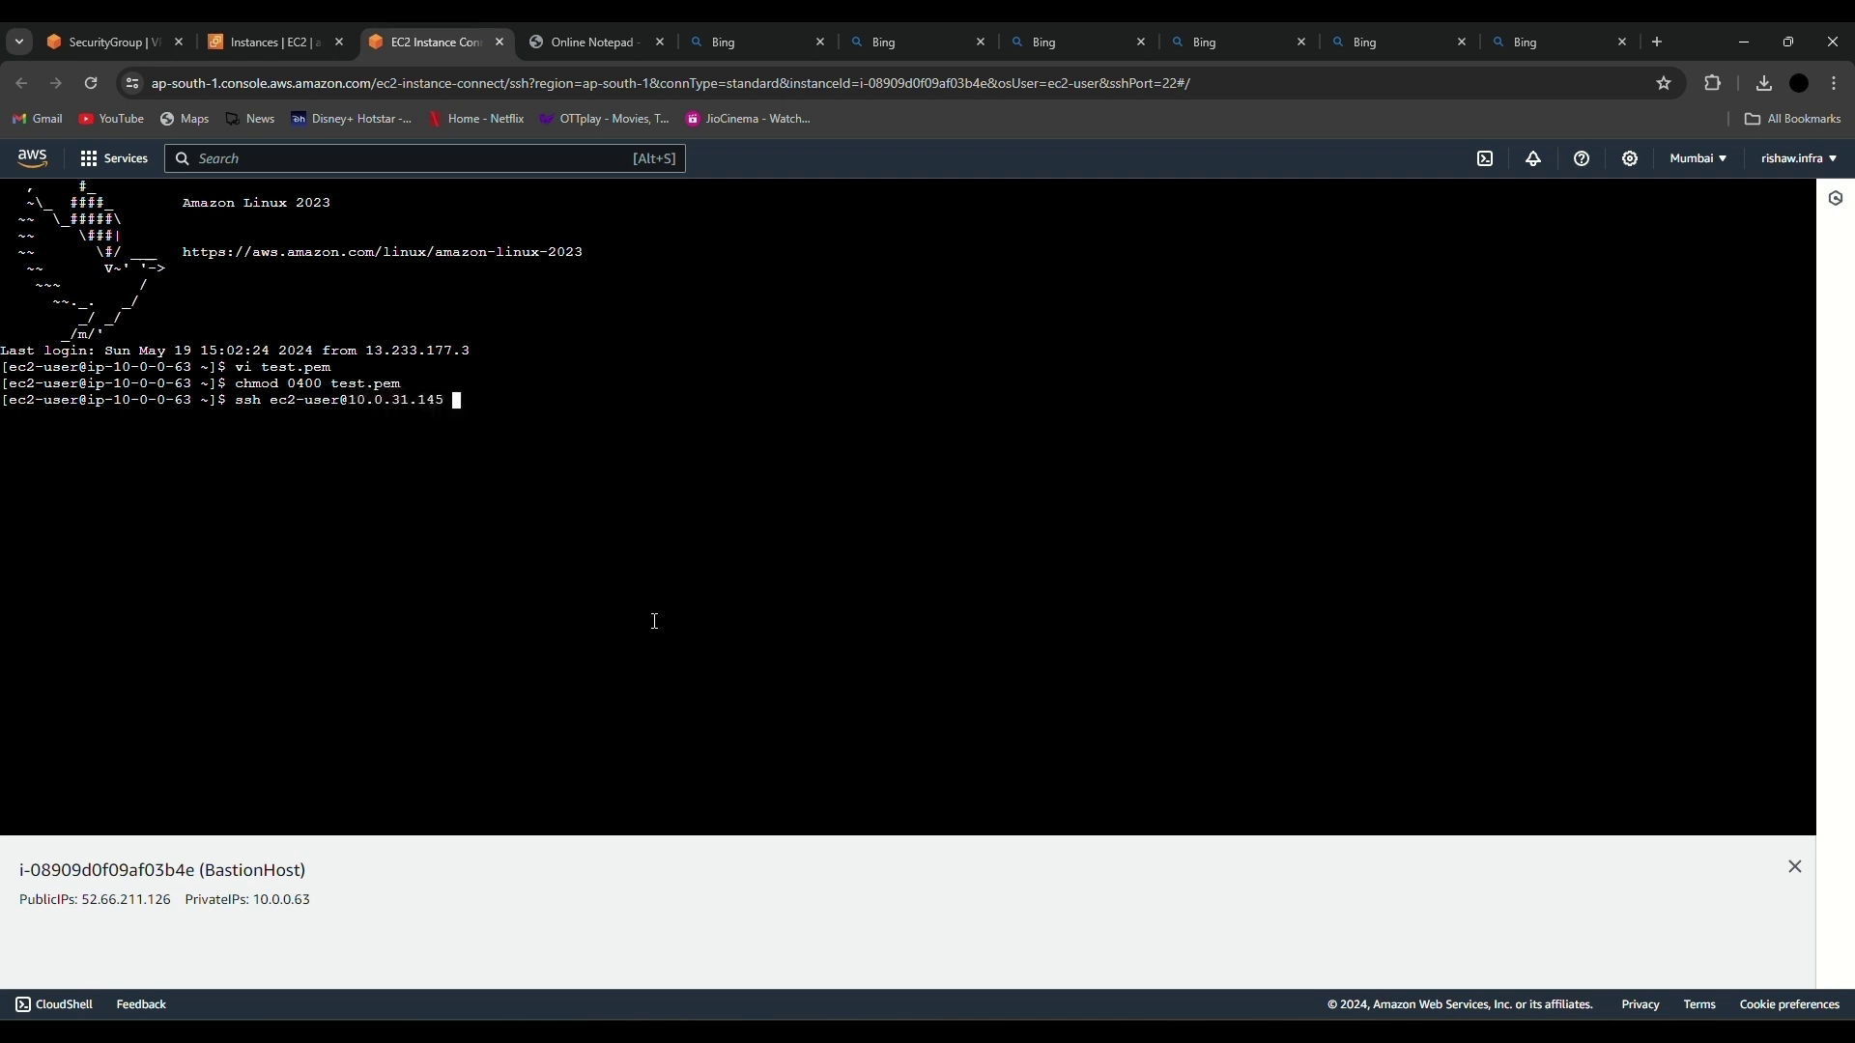
Step: Complete the SSH connection with test.pem as the identity file and accept the private instance's host key
type("-i test.pem")
key("Return")
type("yes")
key("Return")
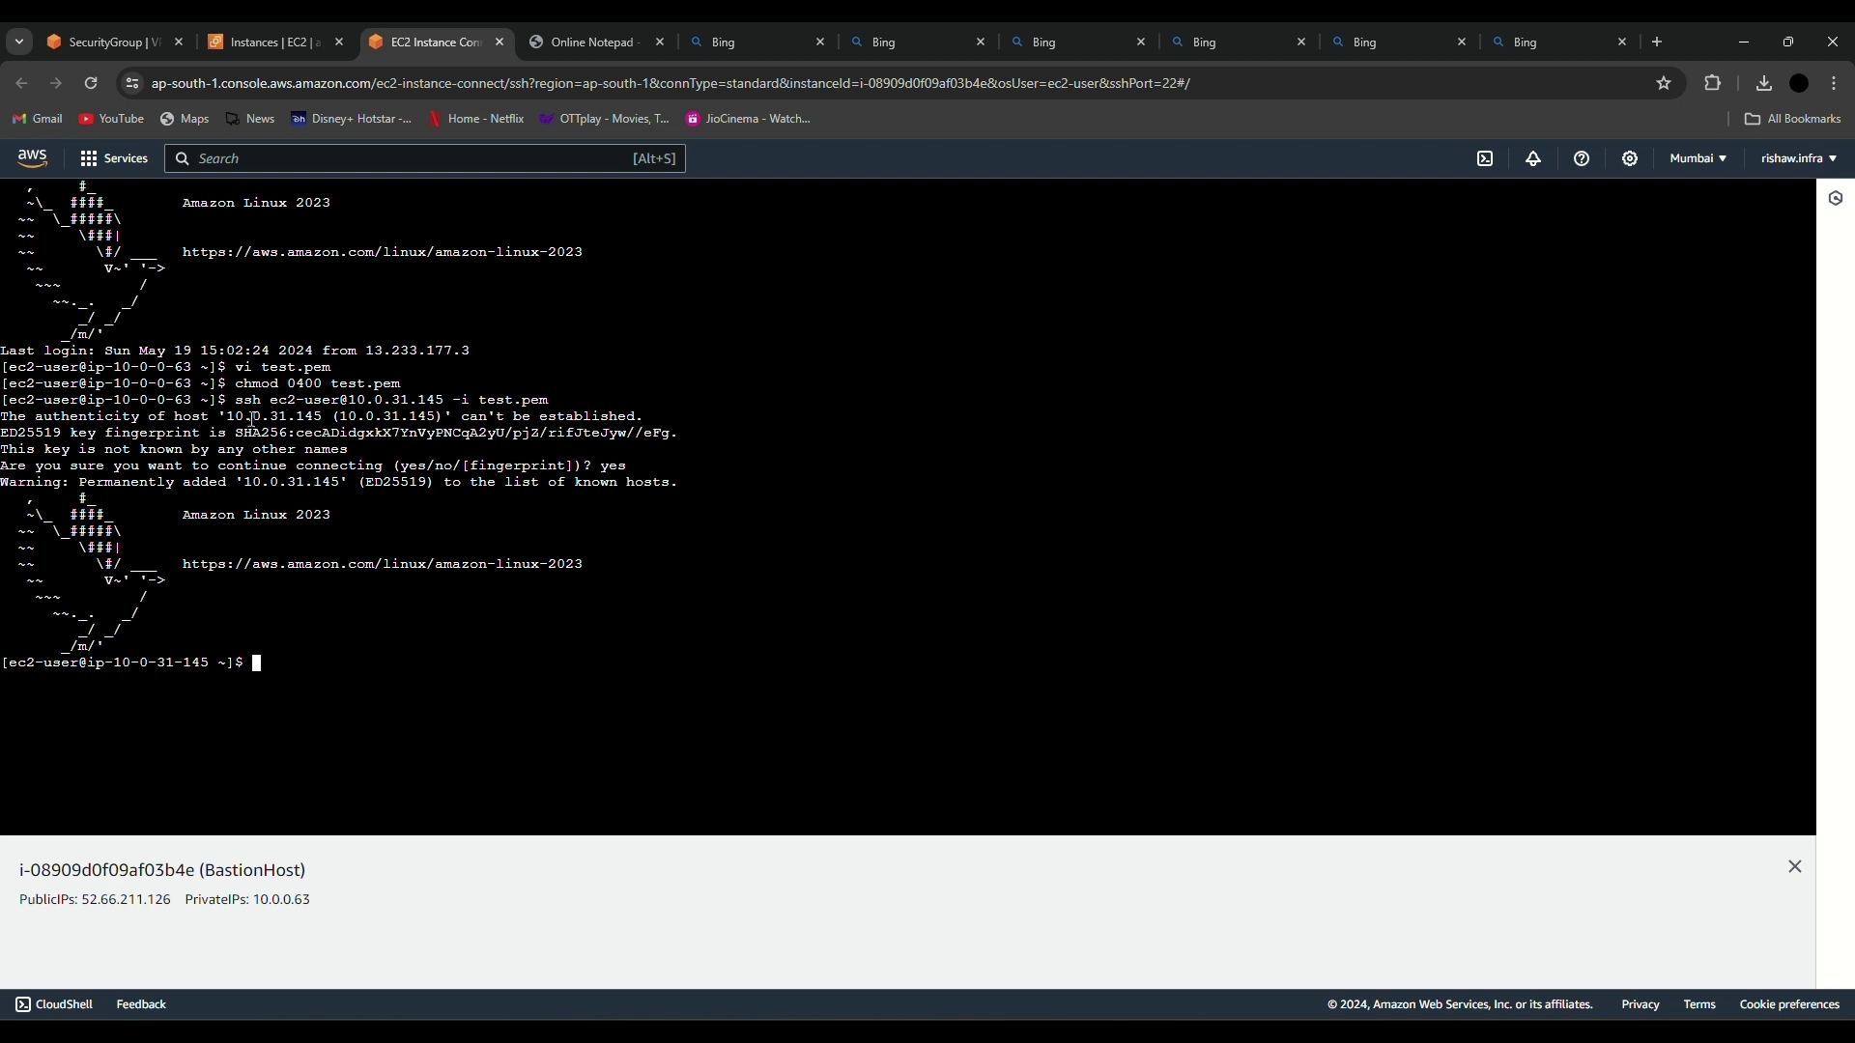
Step: Compare the SSH target address with the shell prompt's host, and ping google.com from the private instance
left_click_drag(351, 404, 446, 395)
left_click_drag(114, 663, 210, 666)
left_click(396, 664)
type("ping google.com")
key("Return")
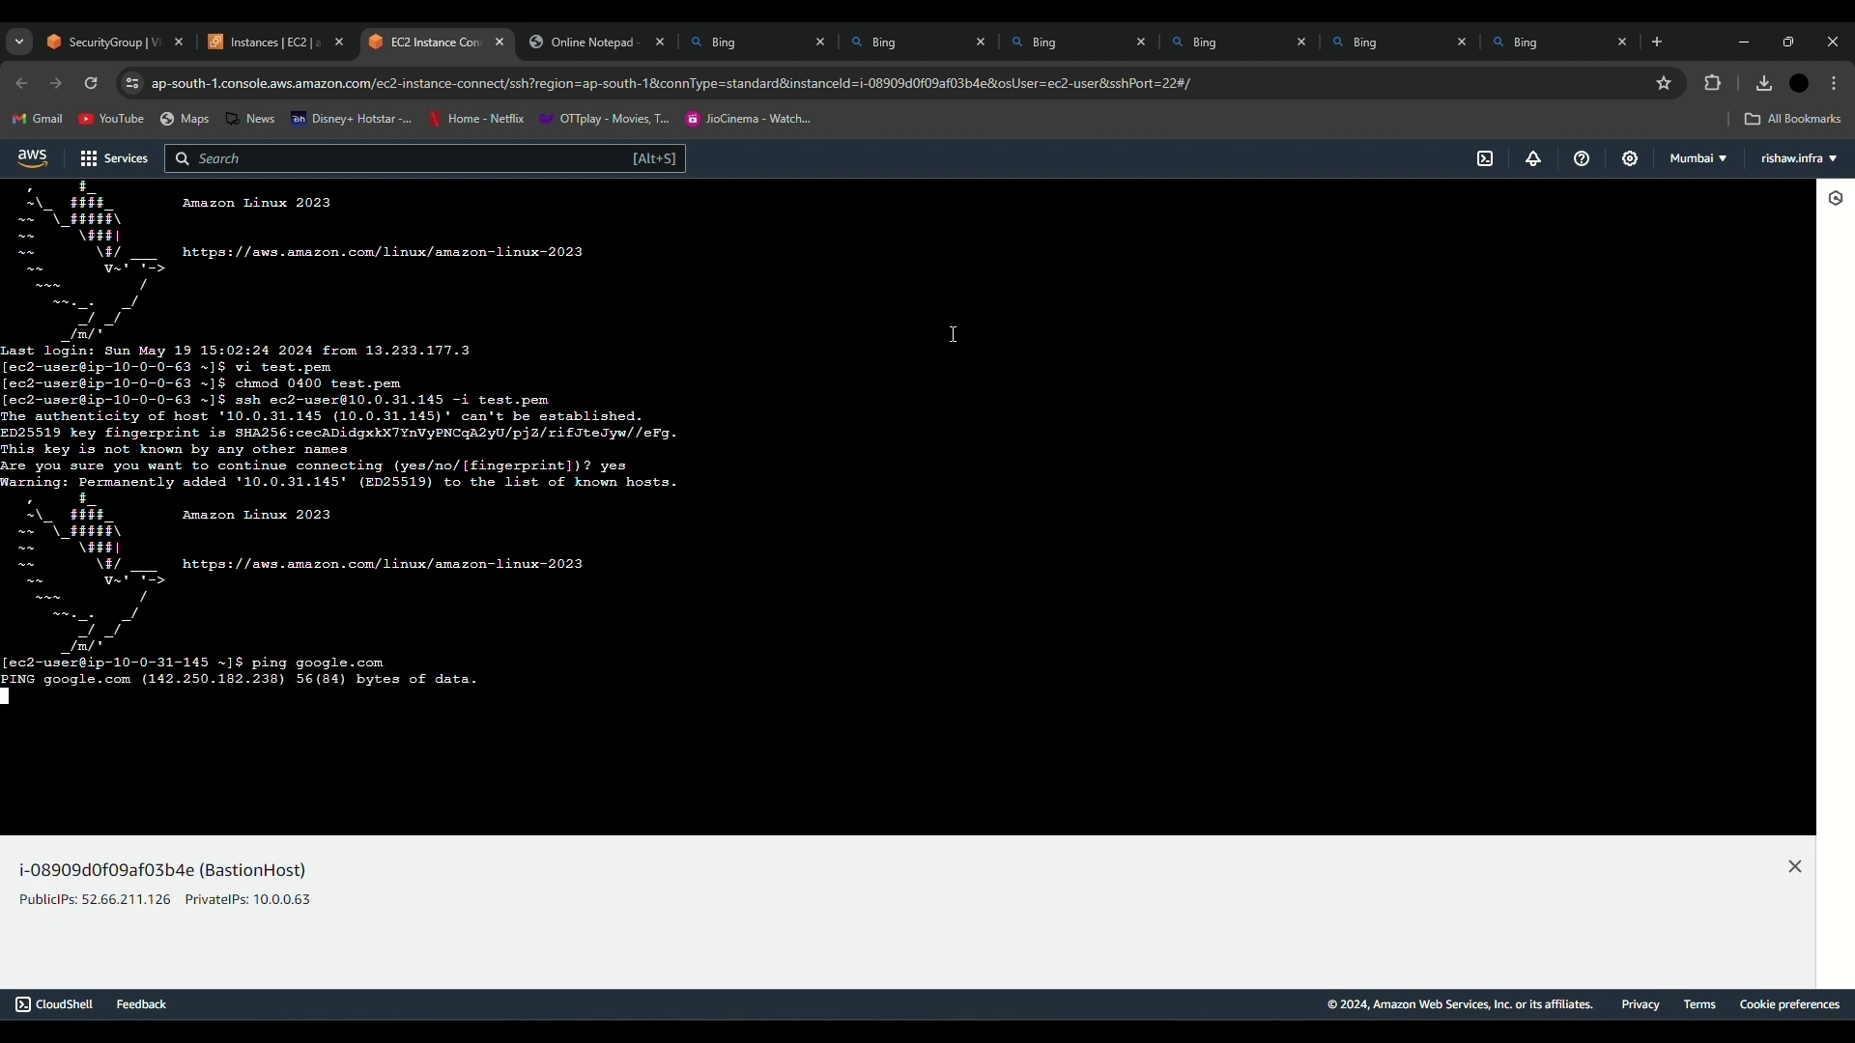